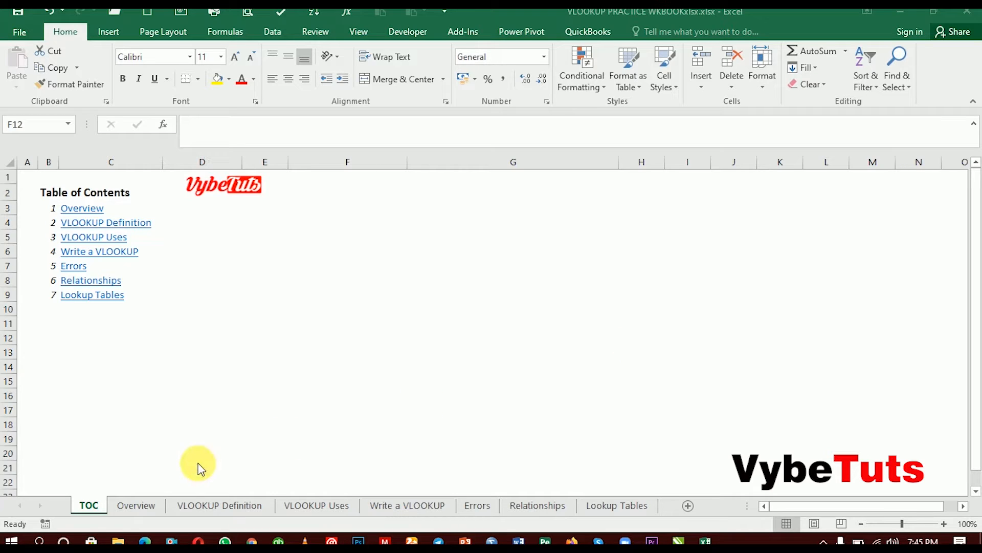
# Review the Overview, VLOOKUP Definition and VLOOKUP Uses sheets, including the database search and commission rate examples
pyautogui.click(134, 507)
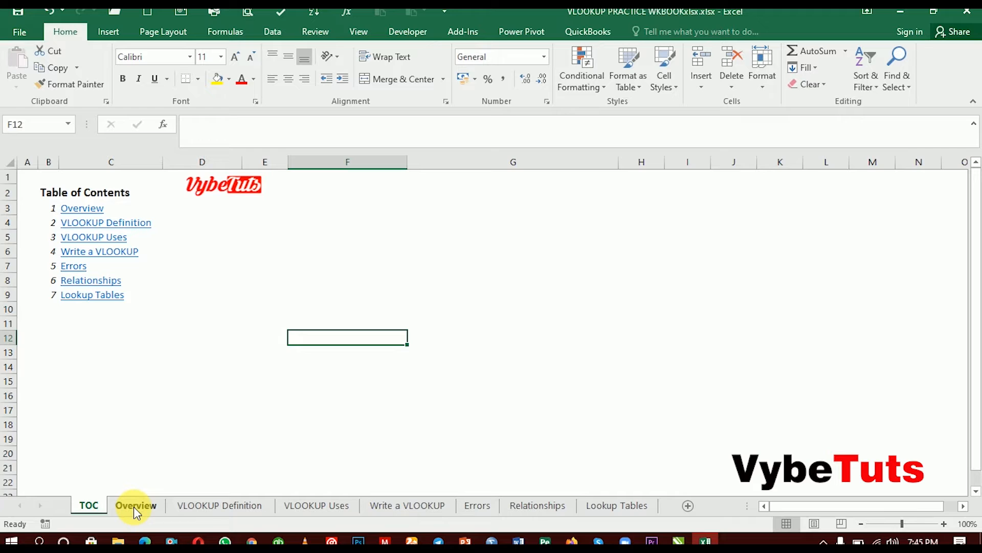
pyautogui.click(137, 507)
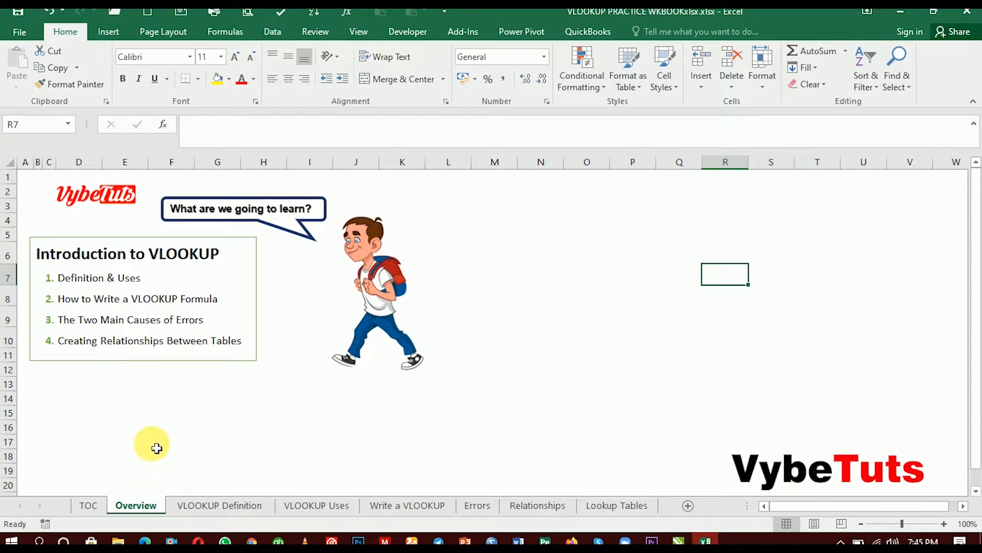
pyautogui.click(236, 508)
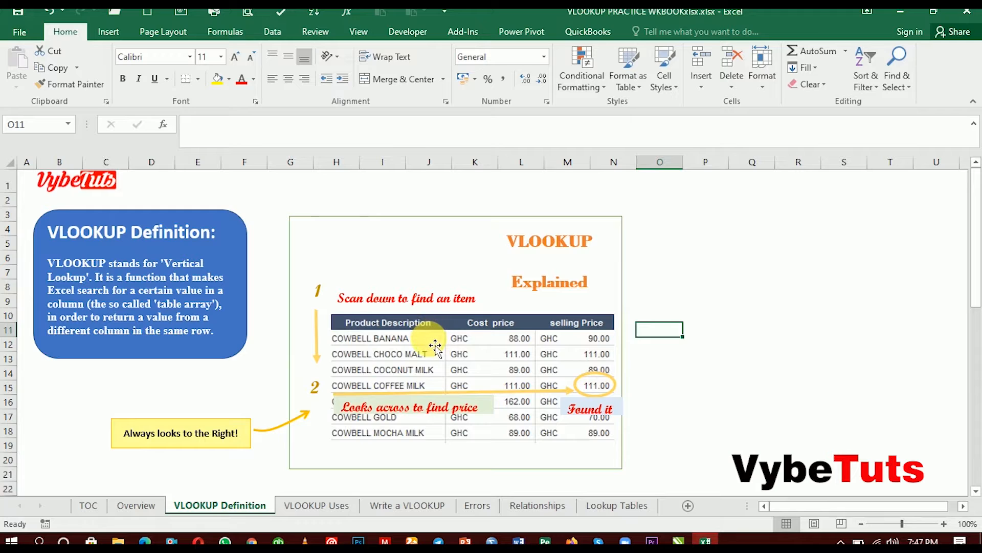
pyautogui.click(323, 507)
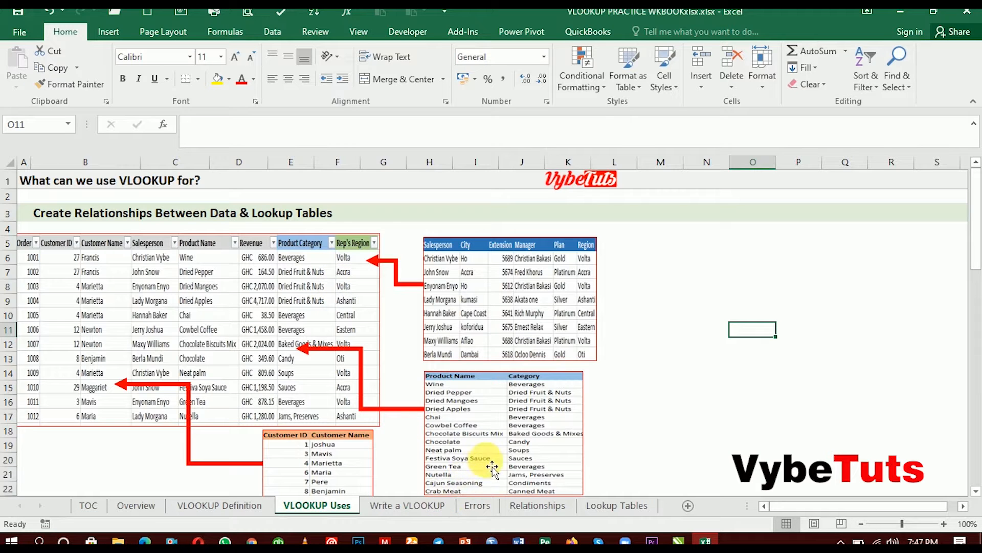
pyautogui.moveTo(976, 251); pyautogui.dragTo(975, 341)
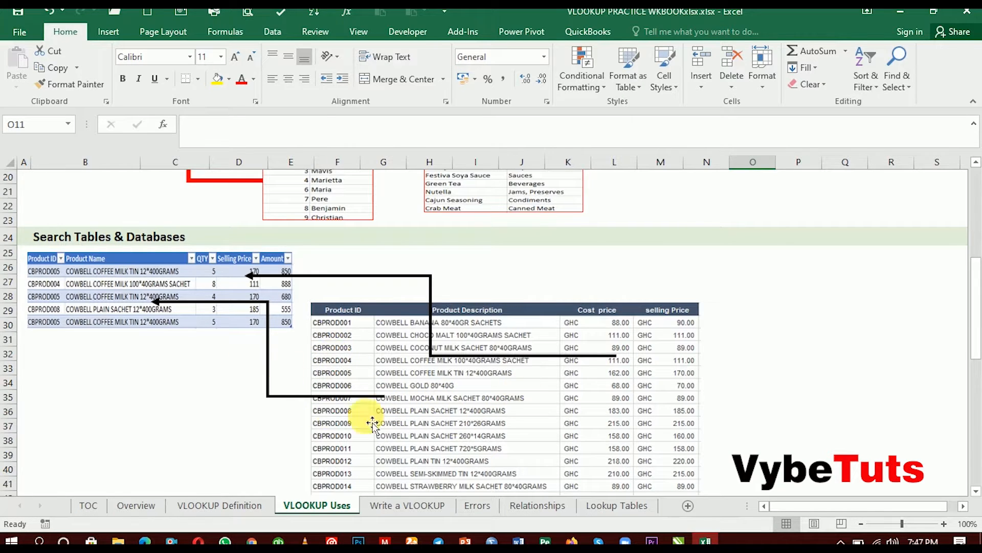
pyautogui.moveTo(977, 269); pyautogui.dragTo(977, 401)
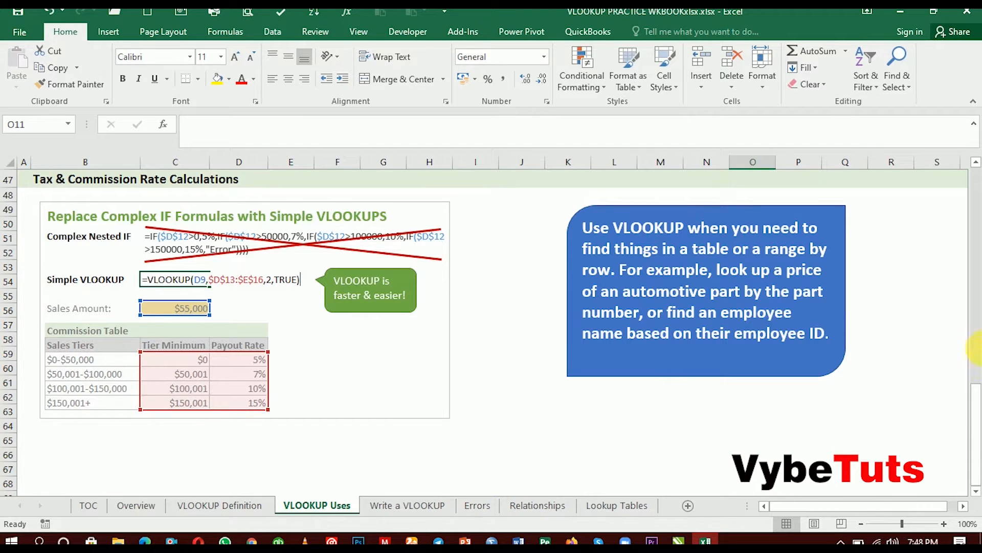
pyautogui.moveTo(976, 409); pyautogui.dragTo(976, 205)
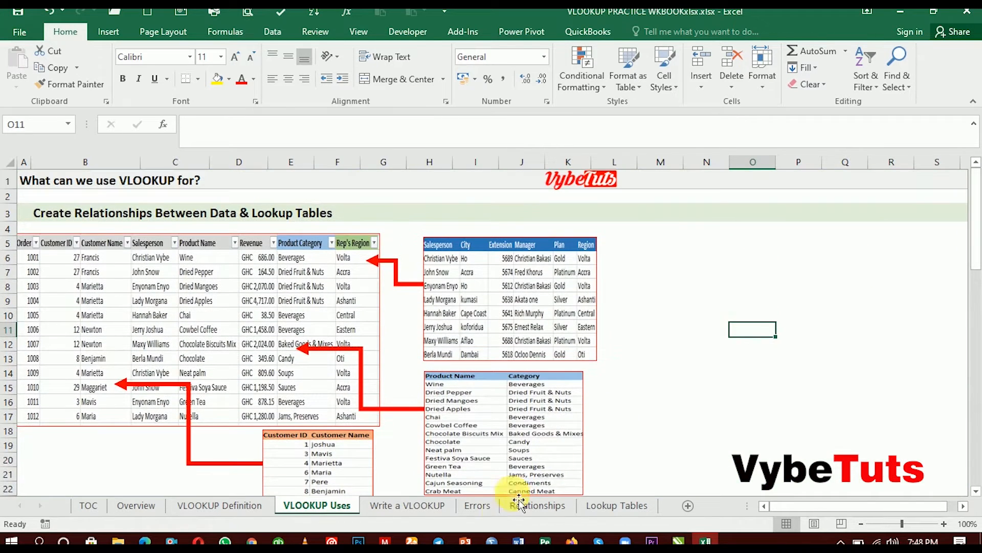
# On the Write a VLOOKUP sheet, start a VLOOKUP in B15 through the Function Arguments dialog with A15 as the lookup value
pyautogui.click(395, 507)
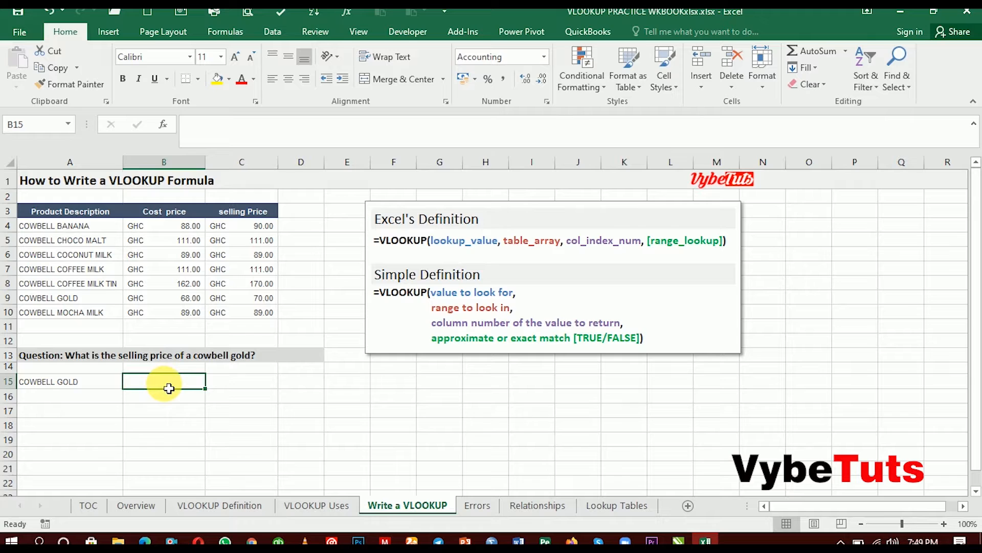
pyautogui.write('=')
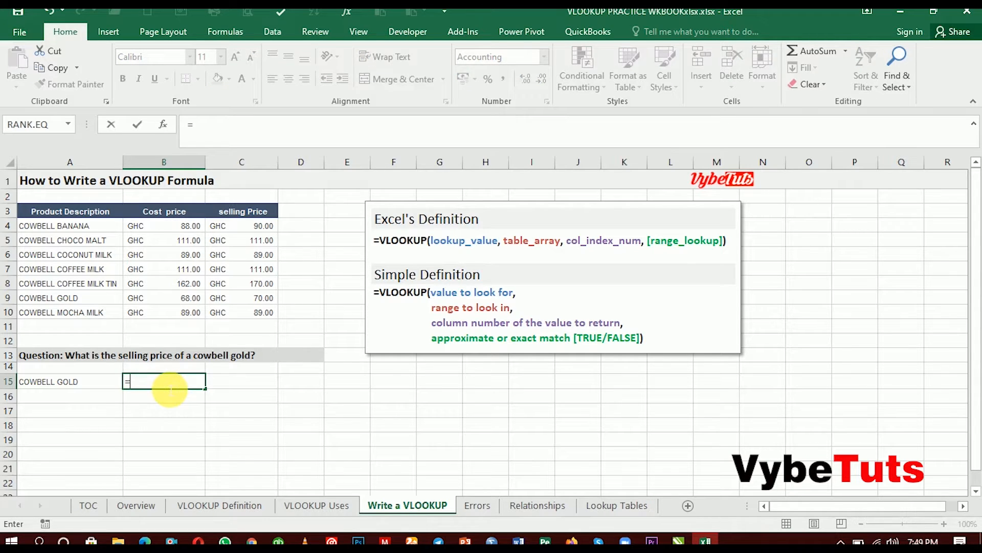
pyautogui.write('VLOOKUP')
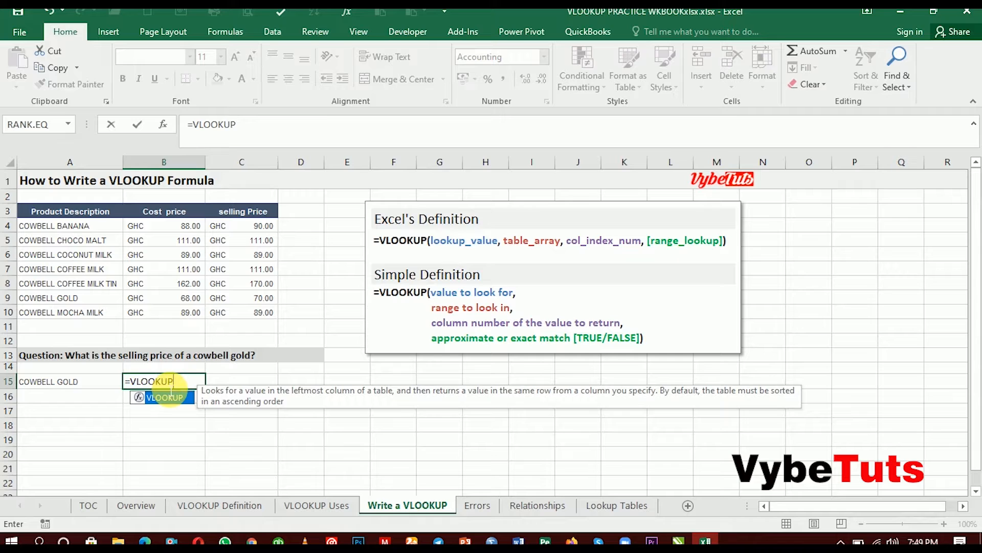
pyautogui.doubleClick(165, 397)
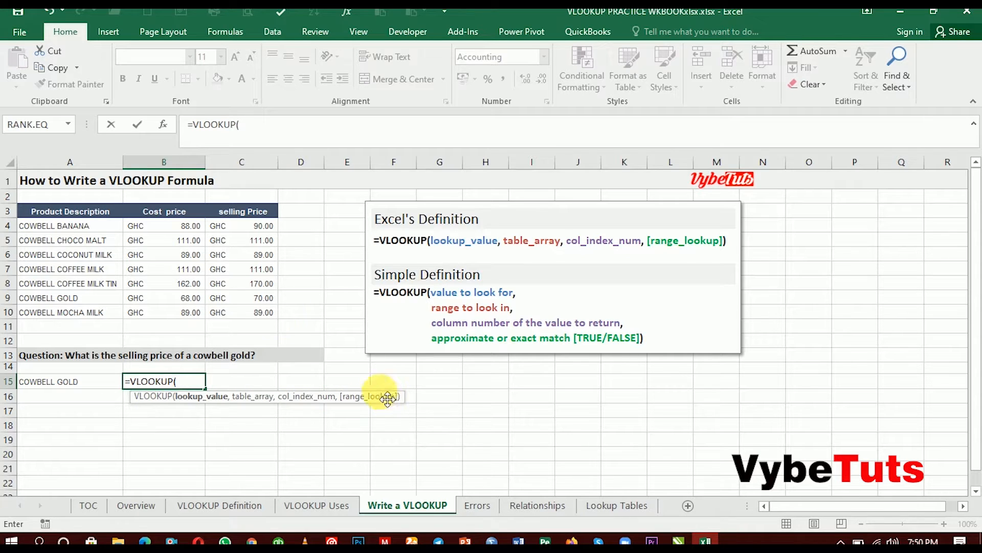
pyautogui.click(164, 128)
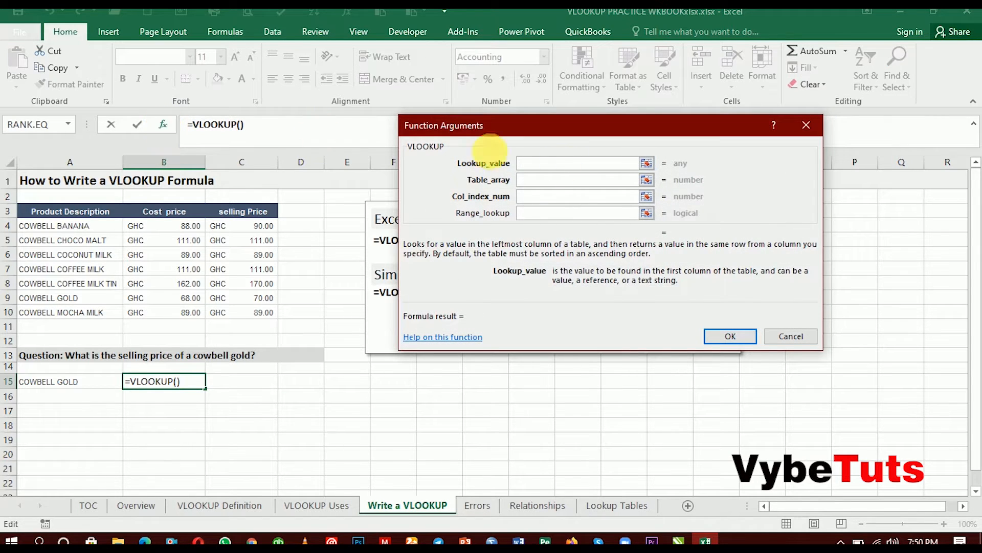
pyautogui.moveTo(586, 120); pyautogui.dragTo(673, 136)
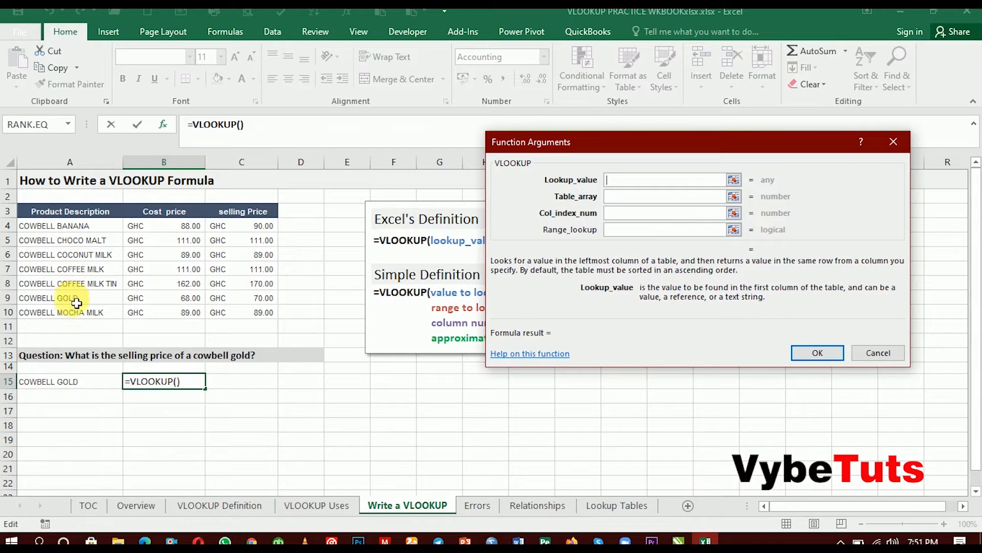
pyautogui.click(60, 386)
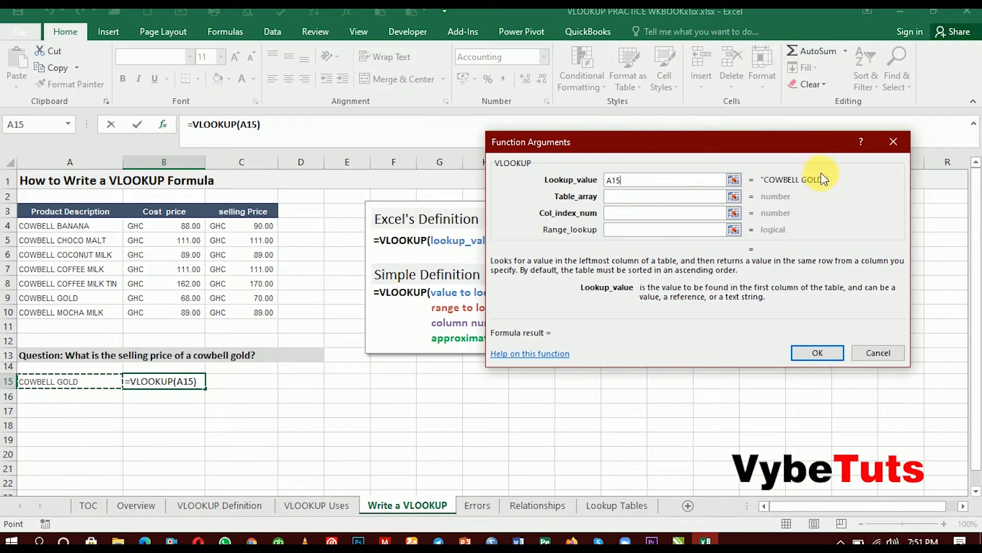
pyautogui.click(638, 198)
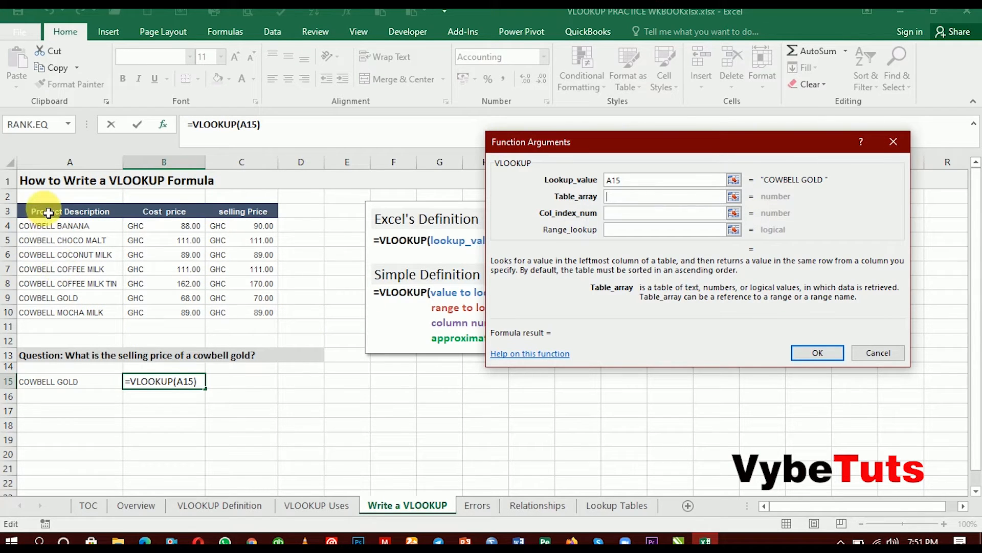
pyautogui.moveTo(46, 216); pyautogui.dragTo(253, 318)
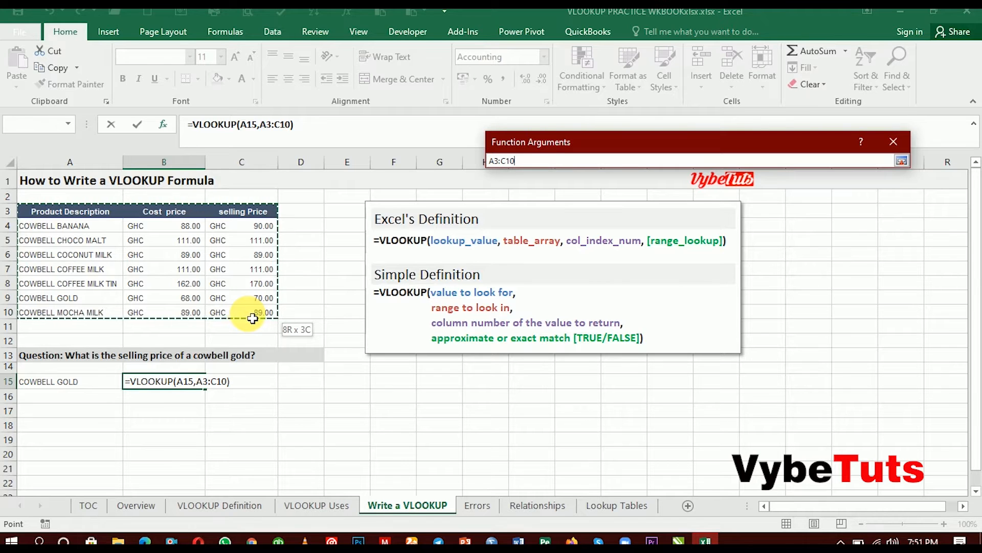
pyautogui.moveTo(253, 318); pyautogui.dragTo(252, 318)
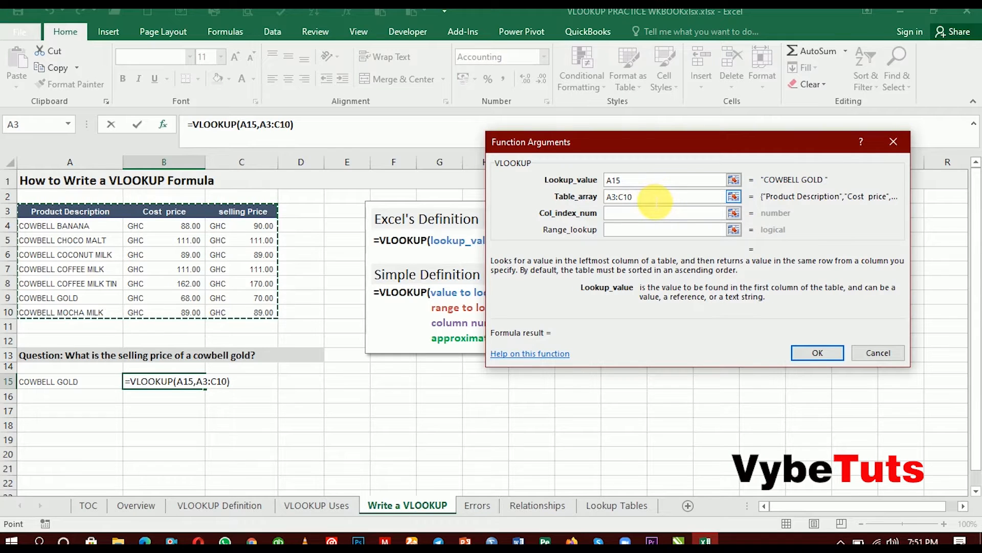
pyautogui.click(640, 203)
pyautogui.press('BackSpace')
pyautogui.press('BackSpace')
pyautogui.press('BackSpace')
pyautogui.press('BackSpace')
pyautogui.press('BackSpace')
pyautogui.press('BackSpace')
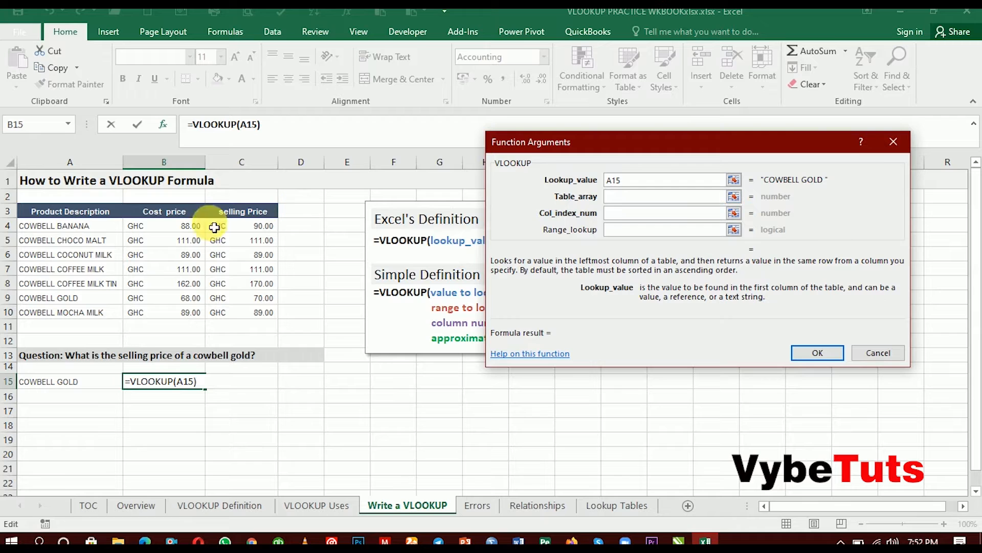
# Complete the B15 VLOOKUP with table array A4:C10, column index number 3 and range lookup 0
pyautogui.moveTo(39, 230); pyautogui.dragTo(242, 312)
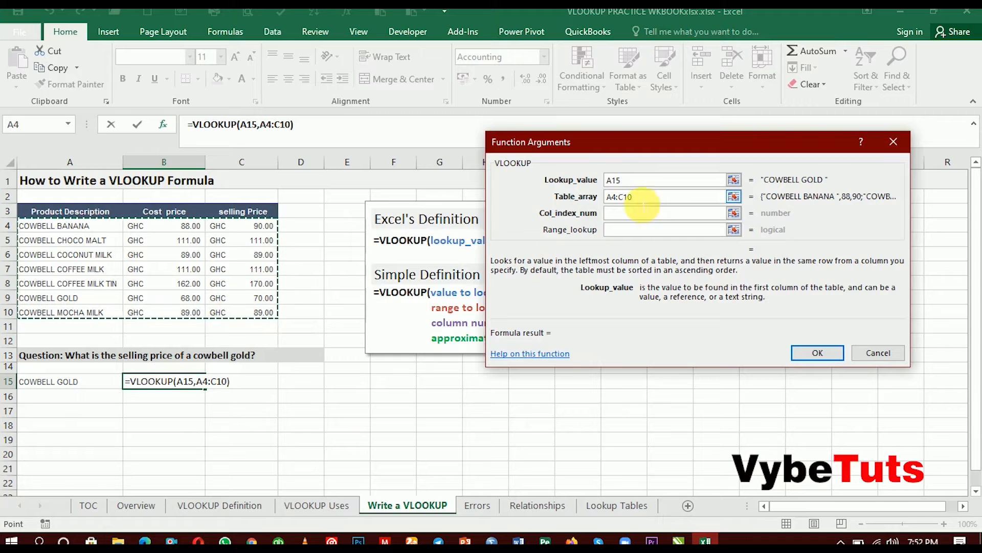
pyautogui.click(649, 213)
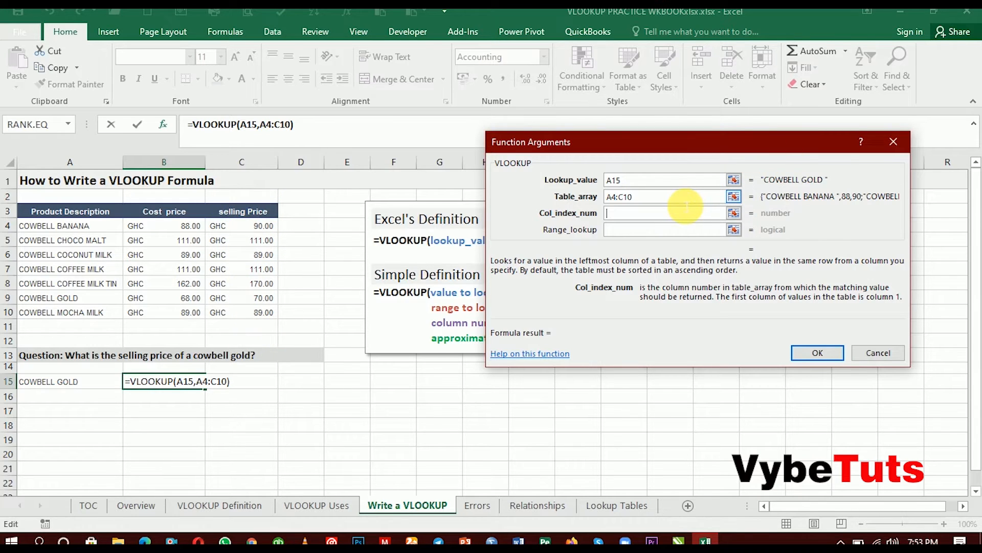
pyautogui.write('3')
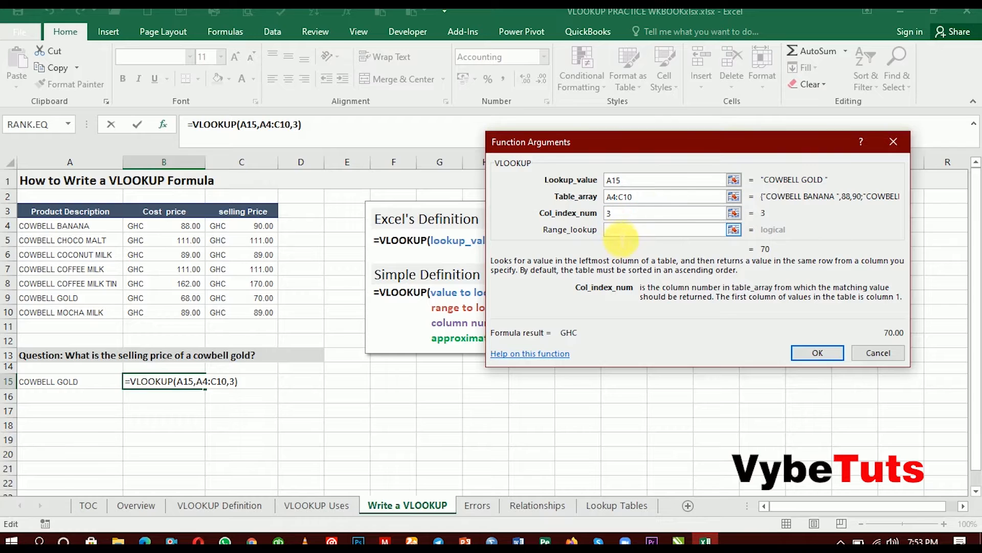
pyautogui.click(623, 233)
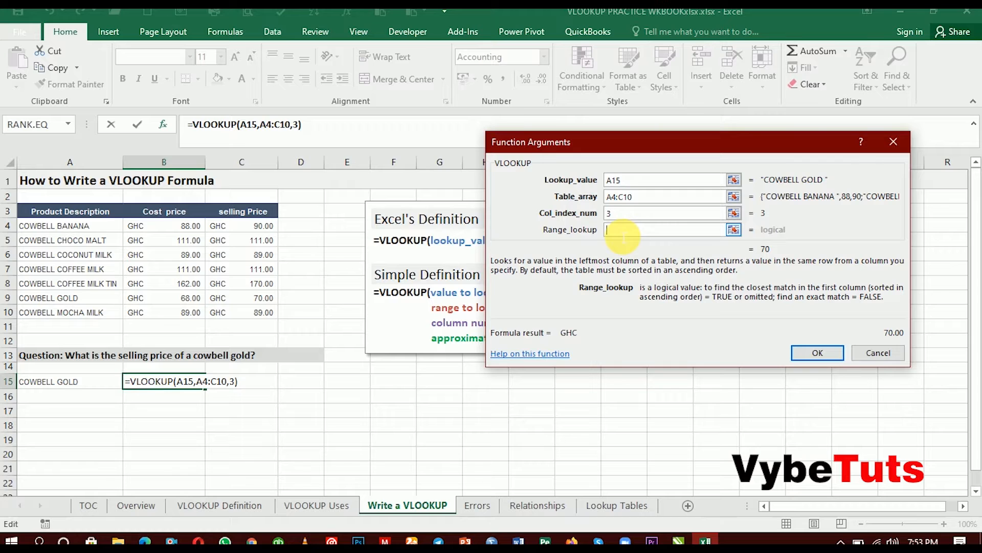
pyautogui.write('0')
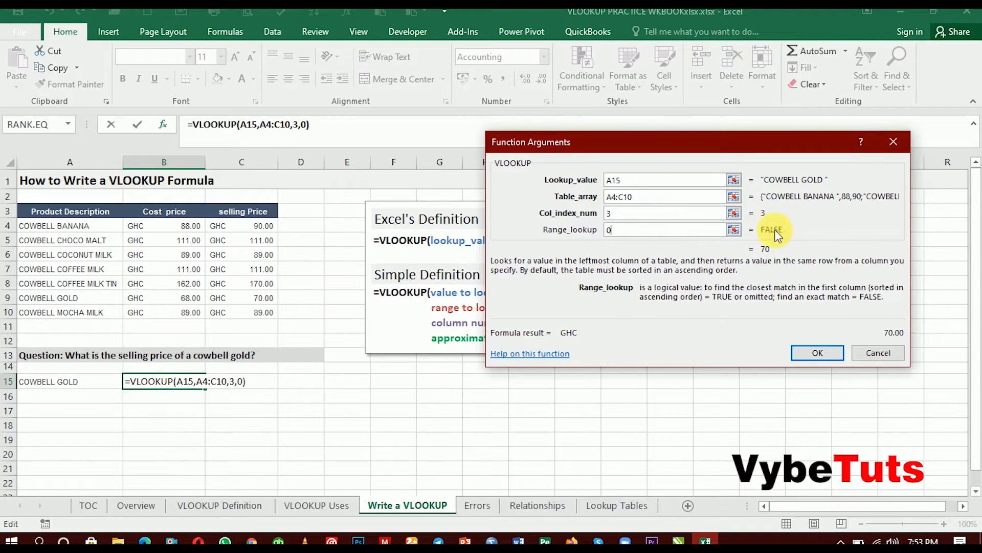
pyautogui.click(627, 234)
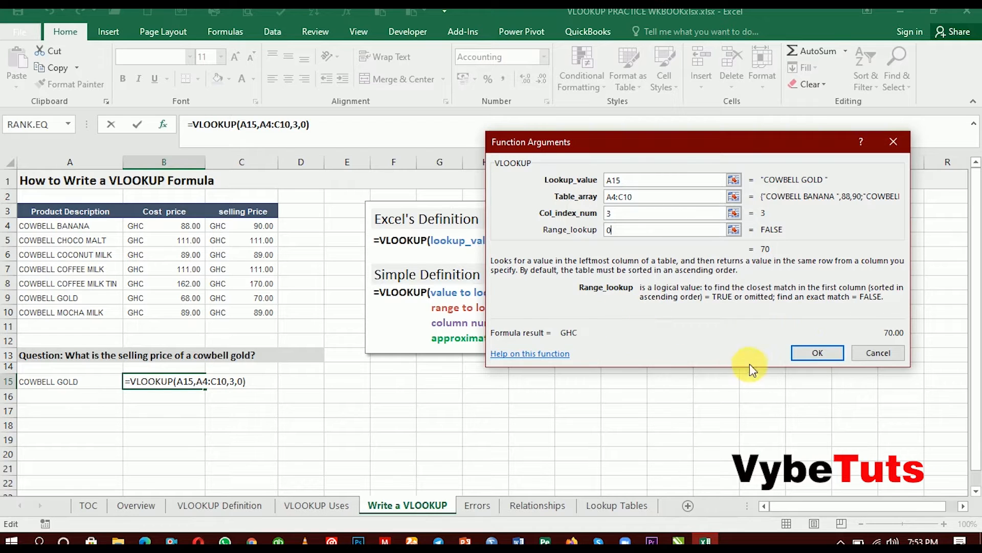
pyautogui.click(817, 352)
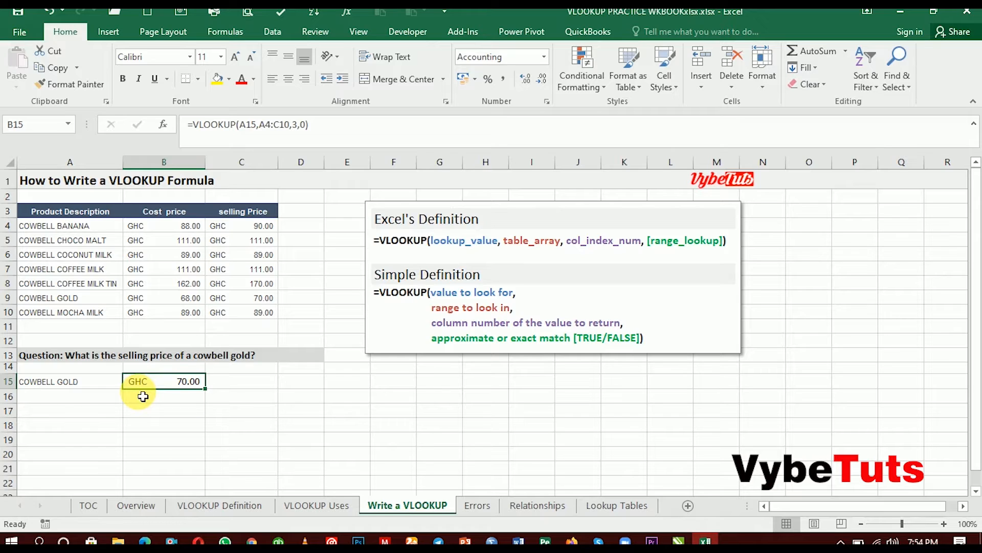
# On the Errors sheet, start a VLOOKUP formula in B16 with A16 as the lookup value
pyautogui.click(476, 506)
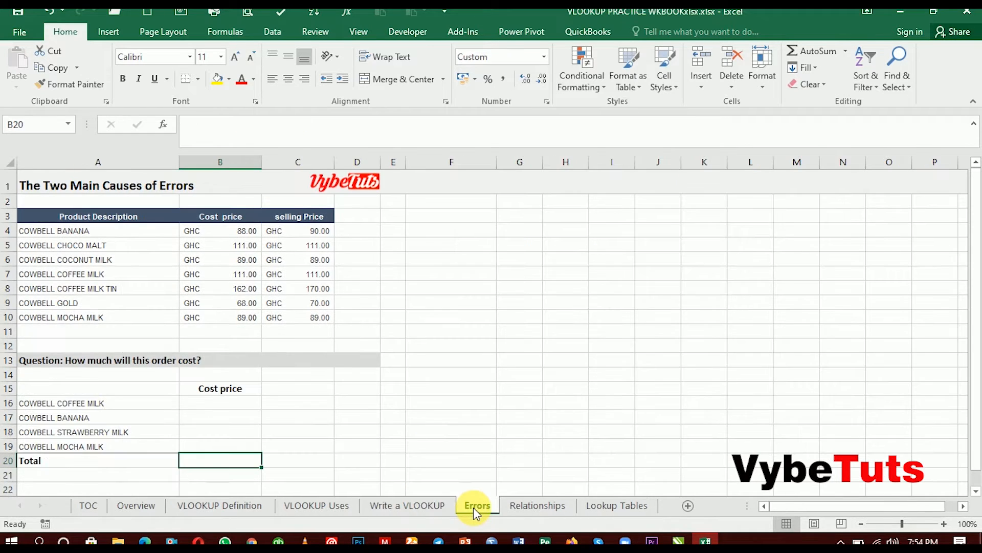
pyautogui.click(227, 405)
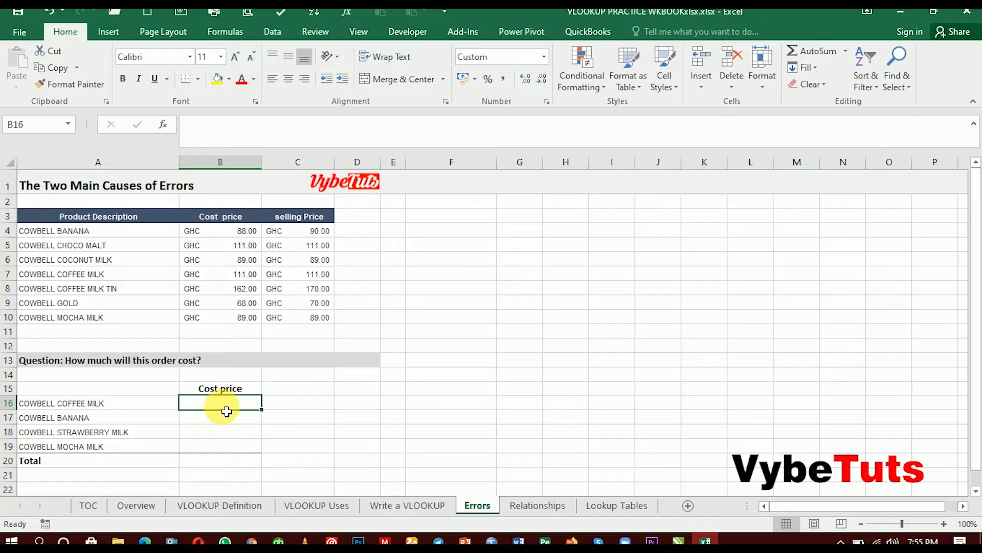
pyautogui.write('=')
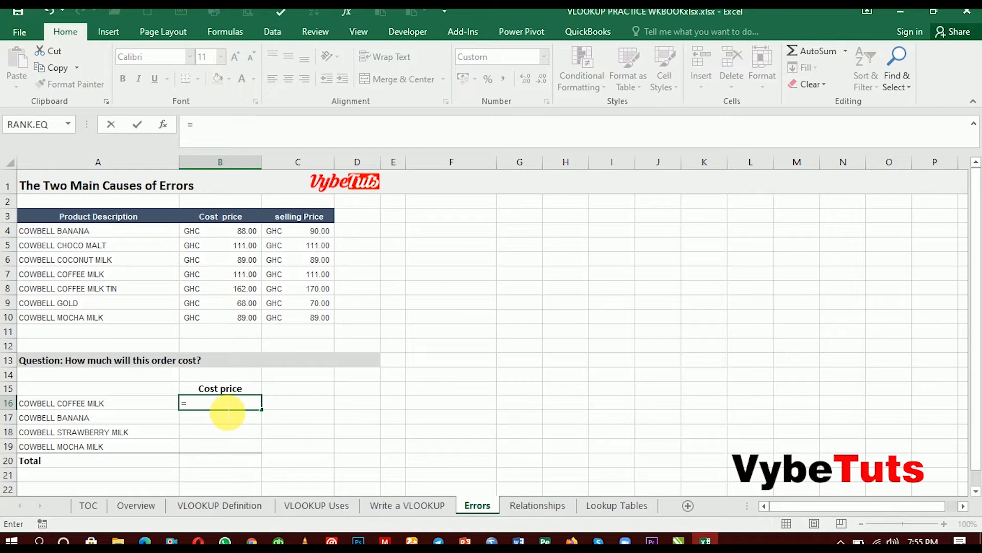
pyautogui.write('V')
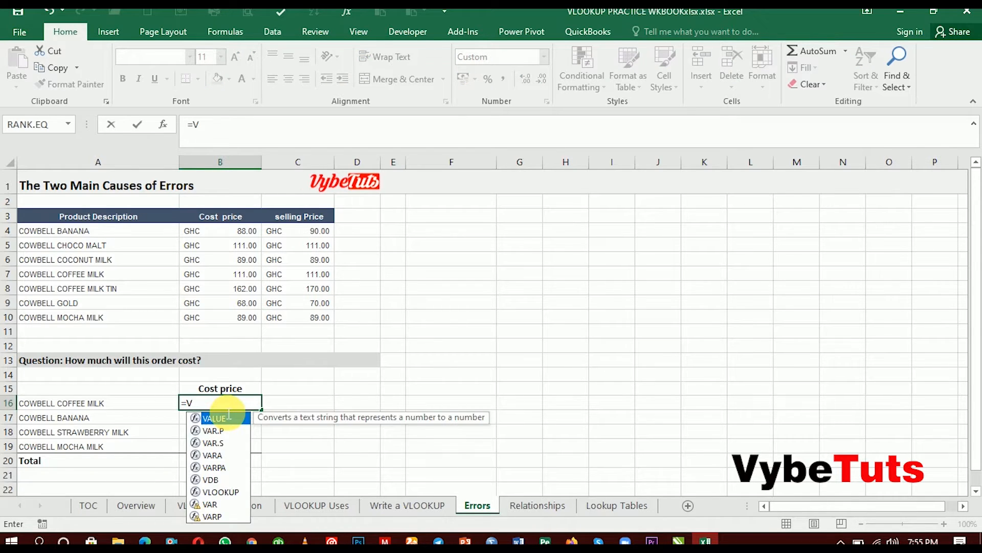
pyautogui.write('LOOP')
pyautogui.press('BackSpace')
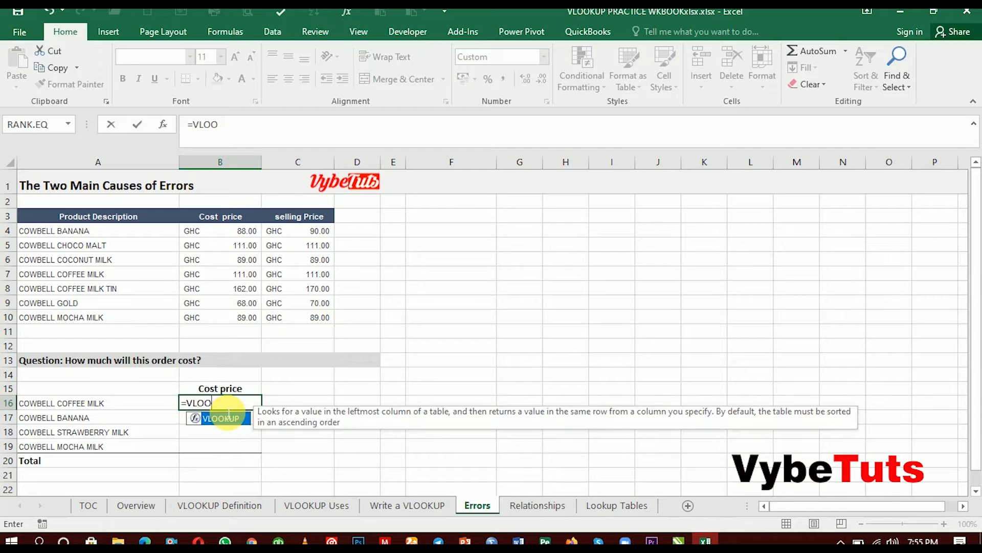
pyautogui.write('KUP(')
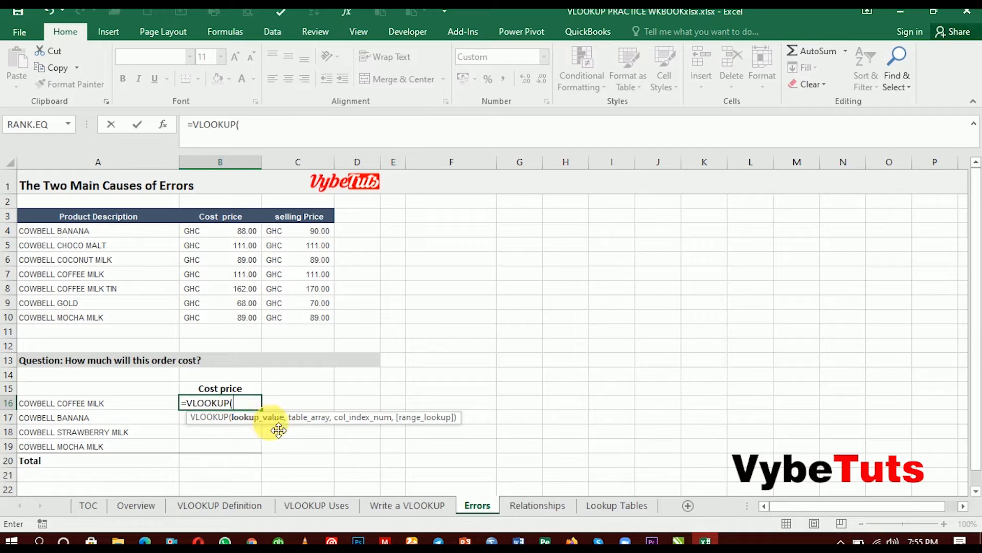
pyautogui.click(113, 408)
pyautogui.write(',')
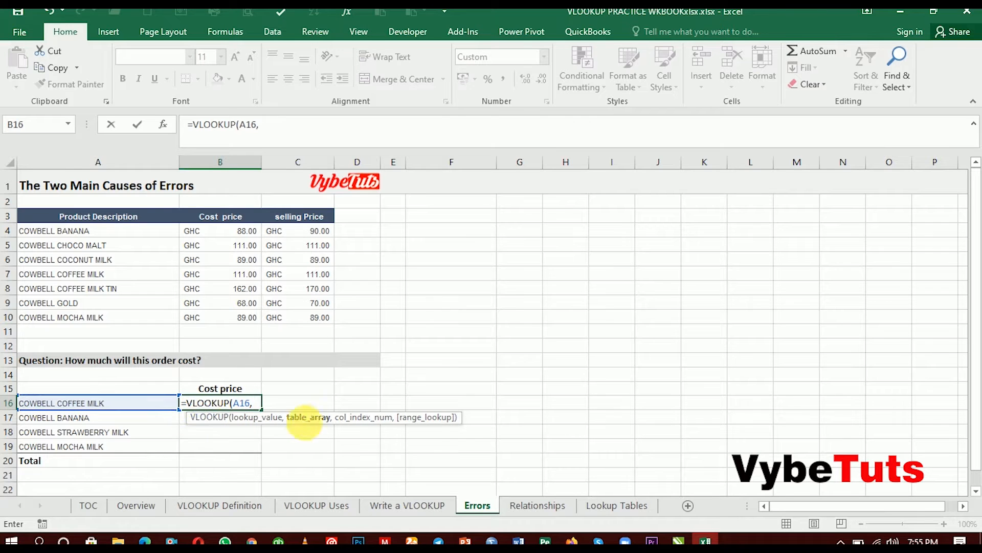
# Complete the B16 VLOOKUP with table array A4:C10, column index number 2 and range lookup 0
pyautogui.click(43, 235)
pyautogui.moveTo(43, 234); pyautogui.dragTo(303, 324)
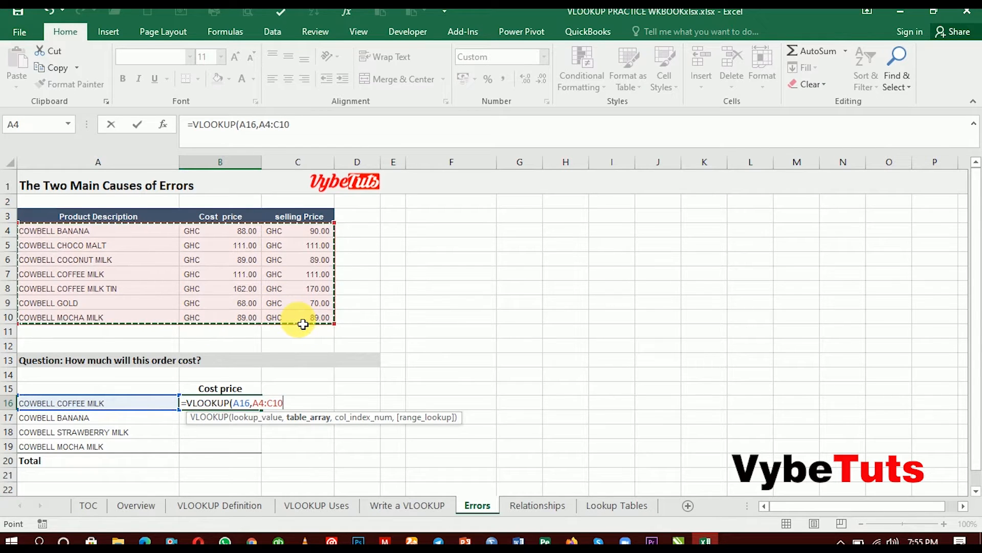
pyautogui.write(',')
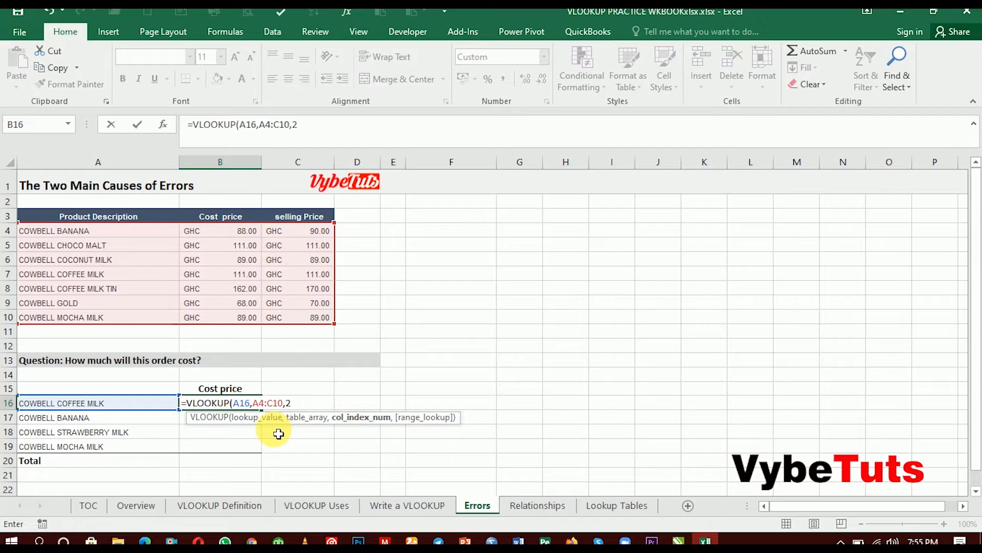
pyautogui.write('2,')
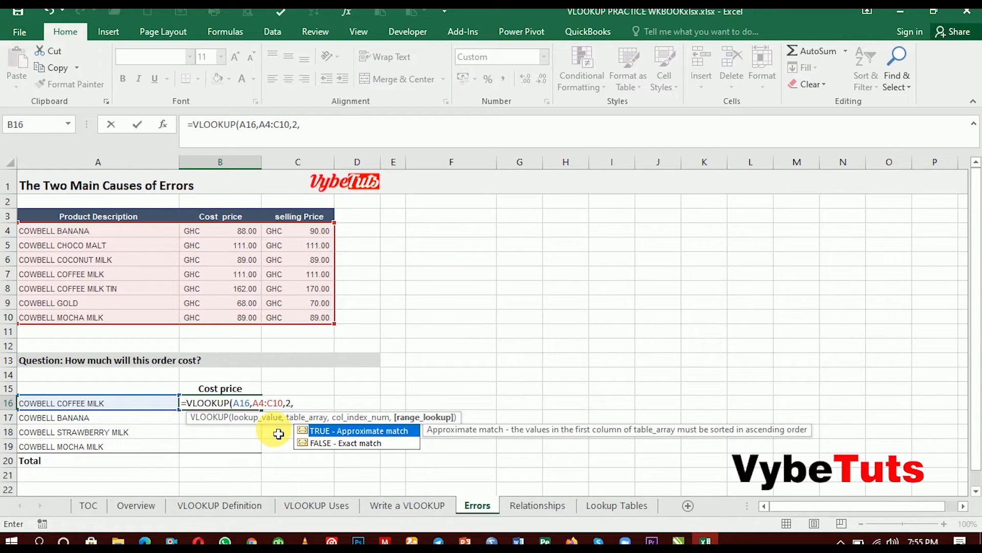
pyautogui.write('0)')
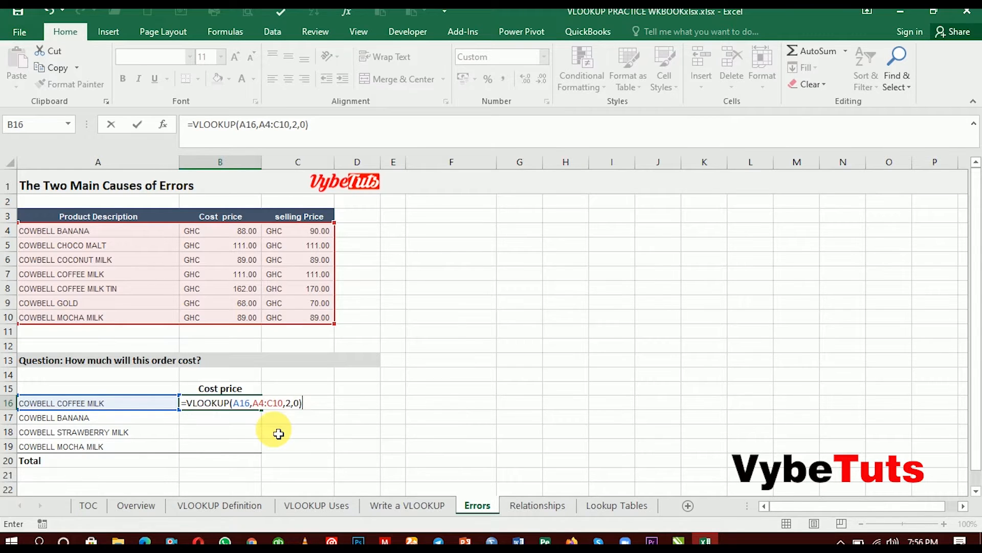
pyautogui.press('Return')
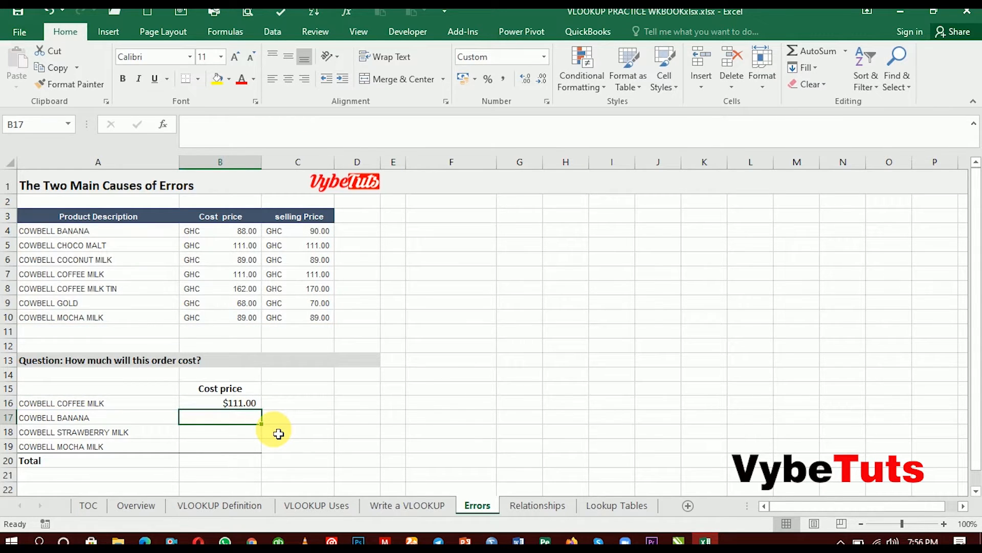
# Apply the Accounting number format to the cost price in B16
pyautogui.click(199, 407)
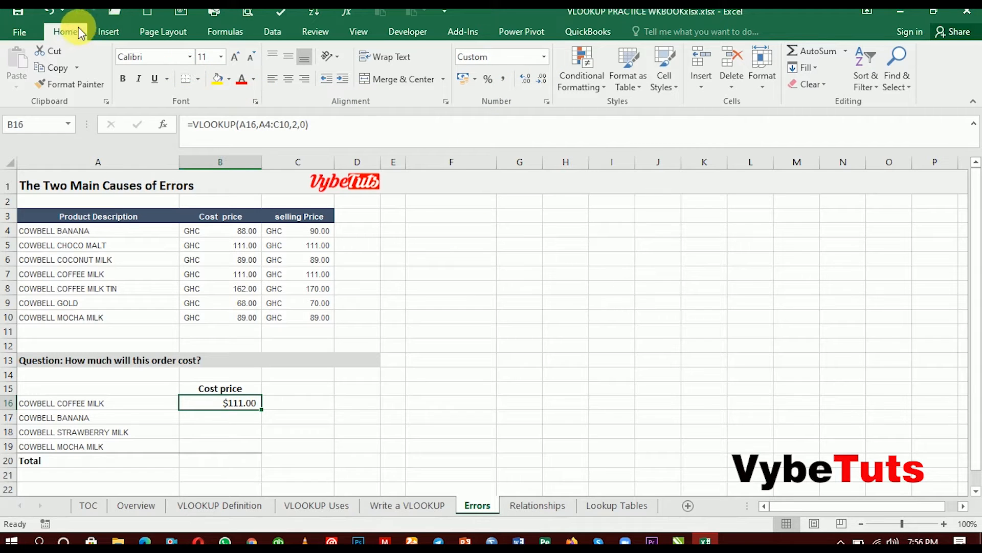
pyautogui.click(544, 57)
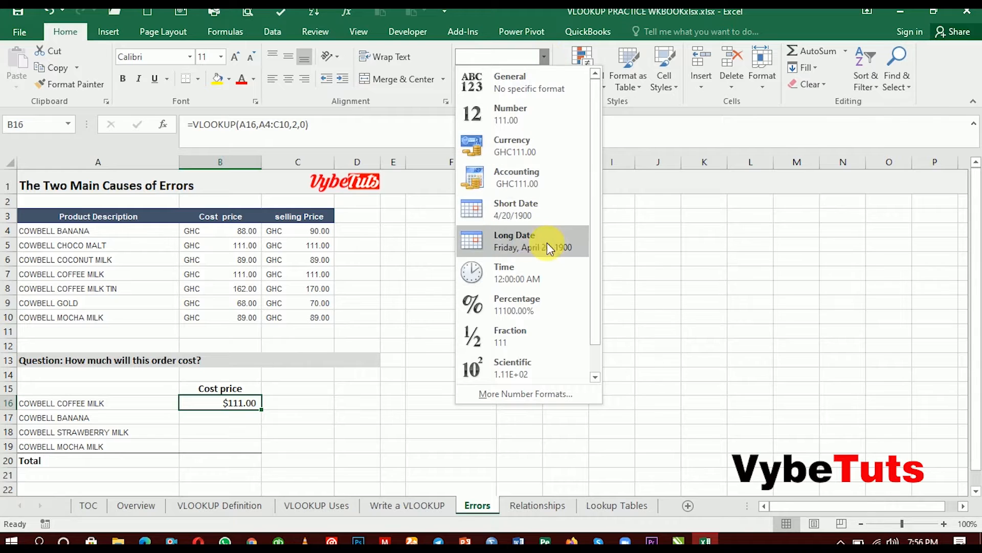
pyautogui.click(517, 179)
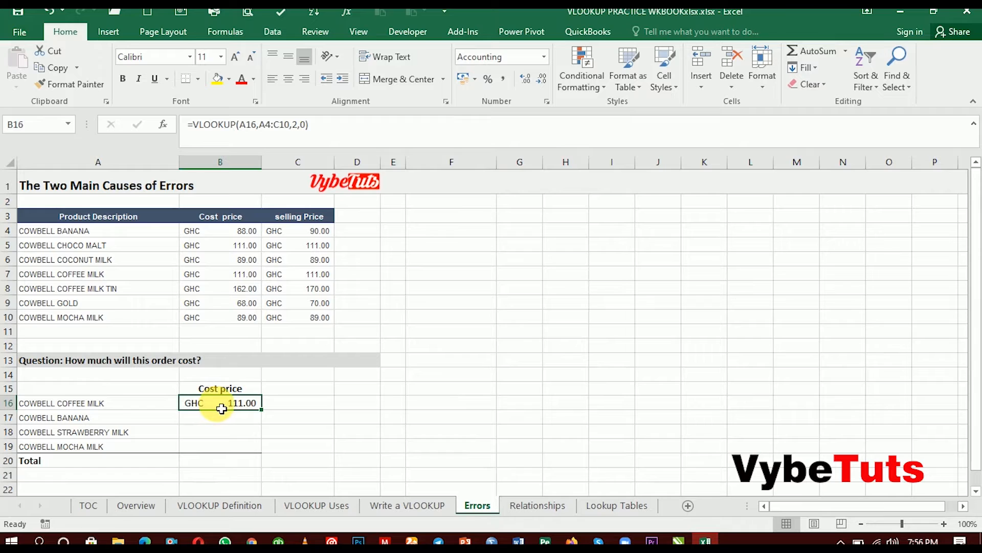
# Try to fill the VLOOKUP with its relative table array from B16 down to B19
pyautogui.click(300, 350)
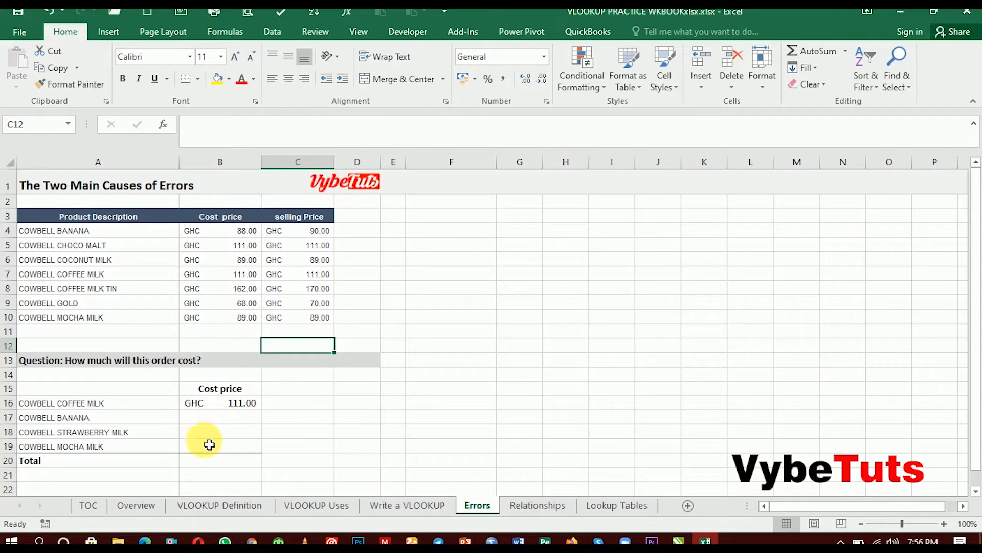
pyautogui.click(219, 405)
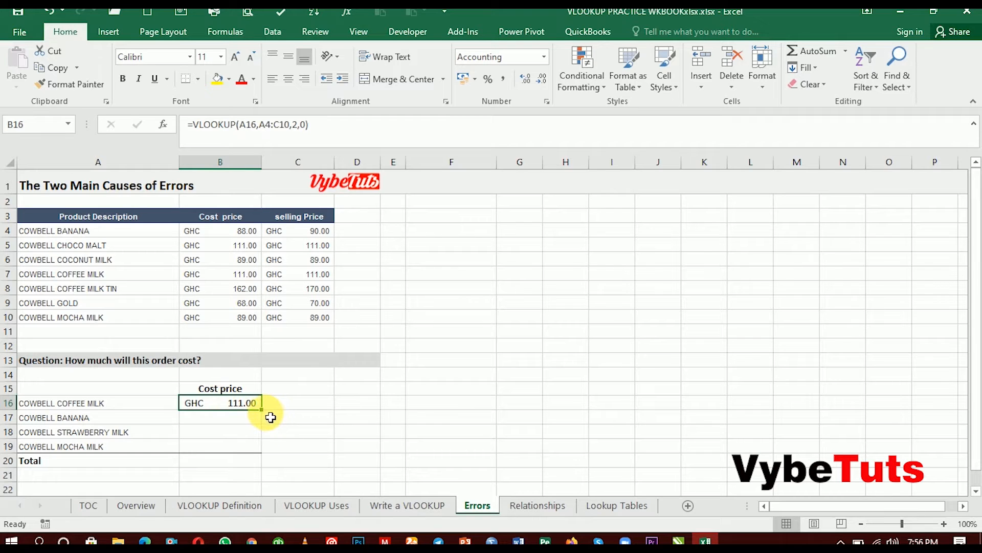
pyautogui.moveTo(262, 409); pyautogui.dragTo(263, 453)
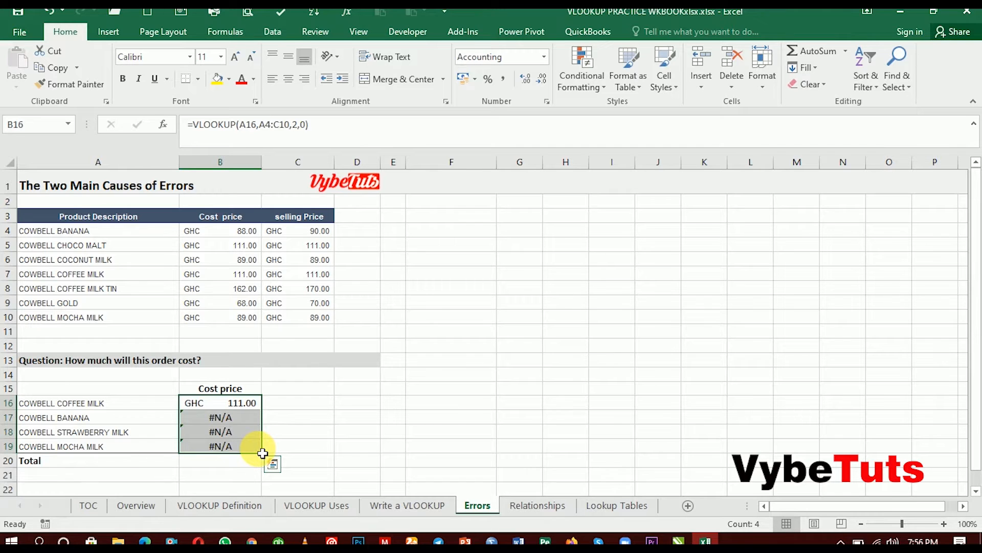
# Examine the lookup value and table array arguments of the copied VLOOKUP in B17
pyautogui.click(195, 423)
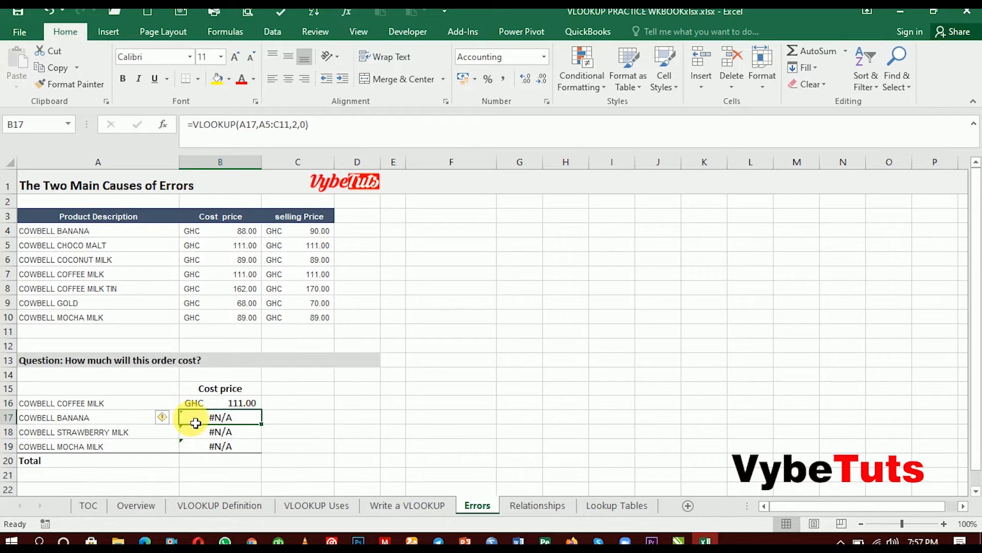
pyautogui.doubleClick(225, 417)
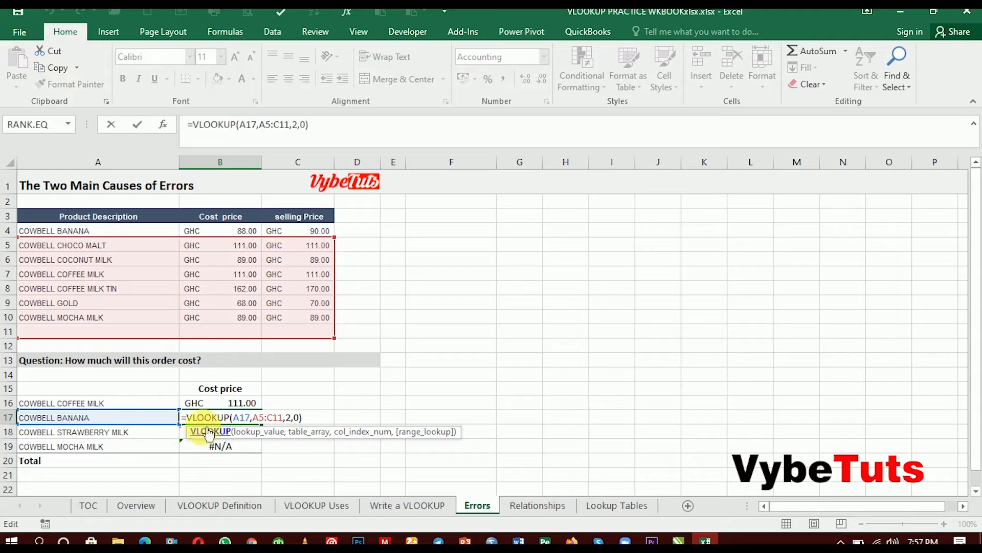
pyautogui.click(254, 433)
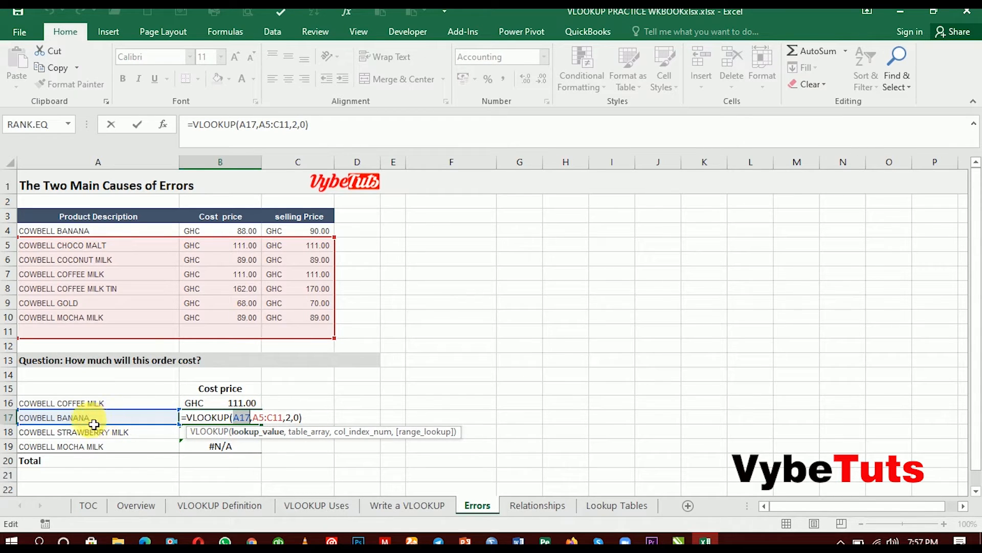
pyautogui.click(306, 434)
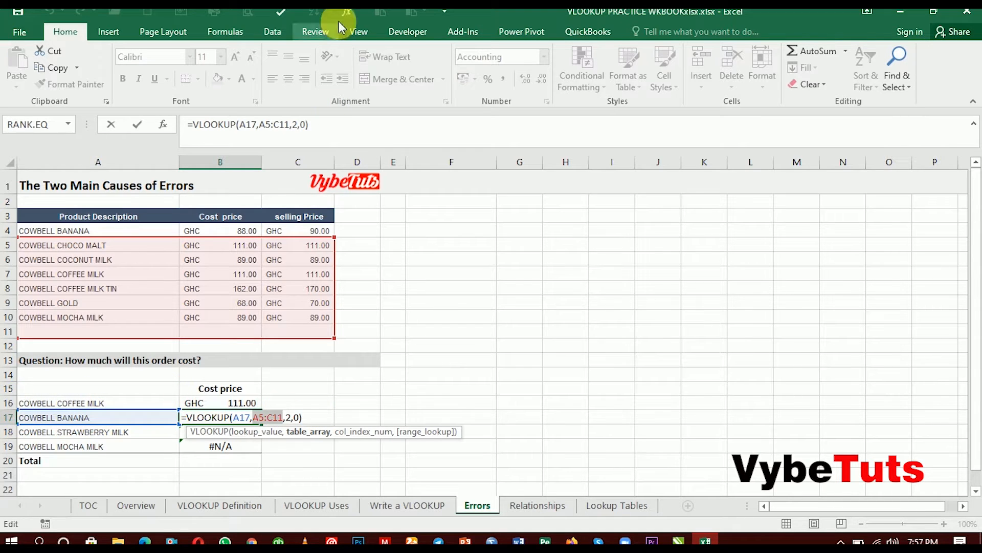
pyautogui.click(324, 134)
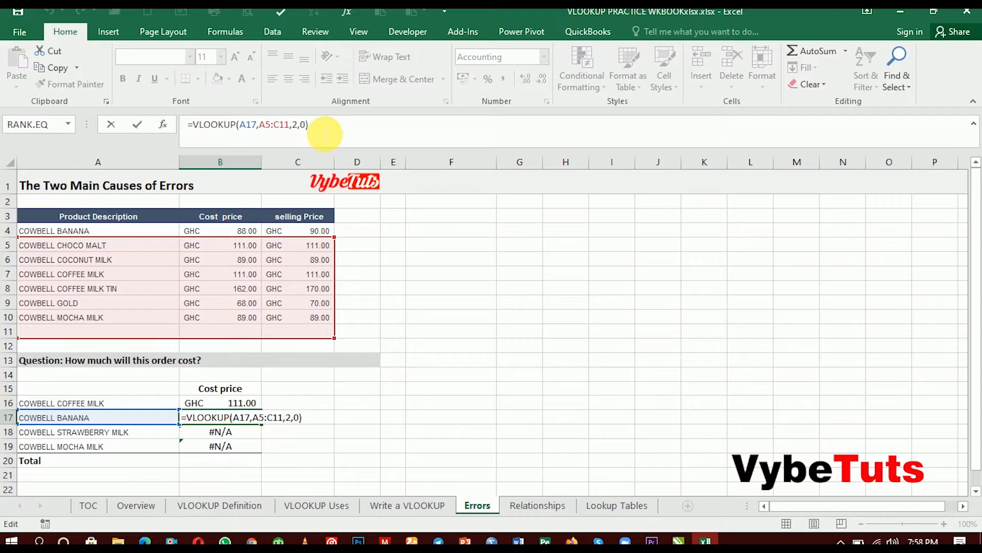
pyautogui.press('Return')
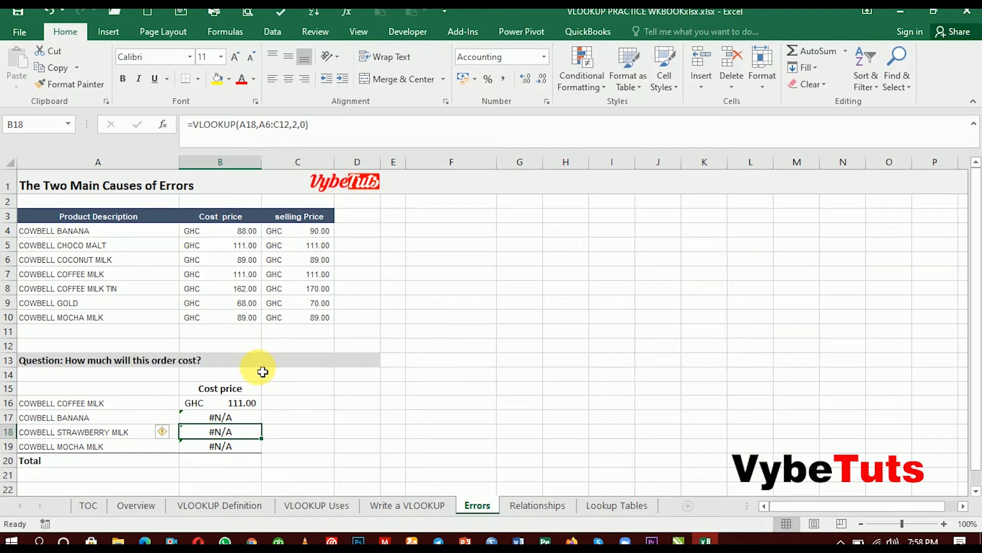
# Compare the table ranges highlighted by the VLOOKUP formulas in B16 and B17
pyautogui.doubleClick(240, 404)
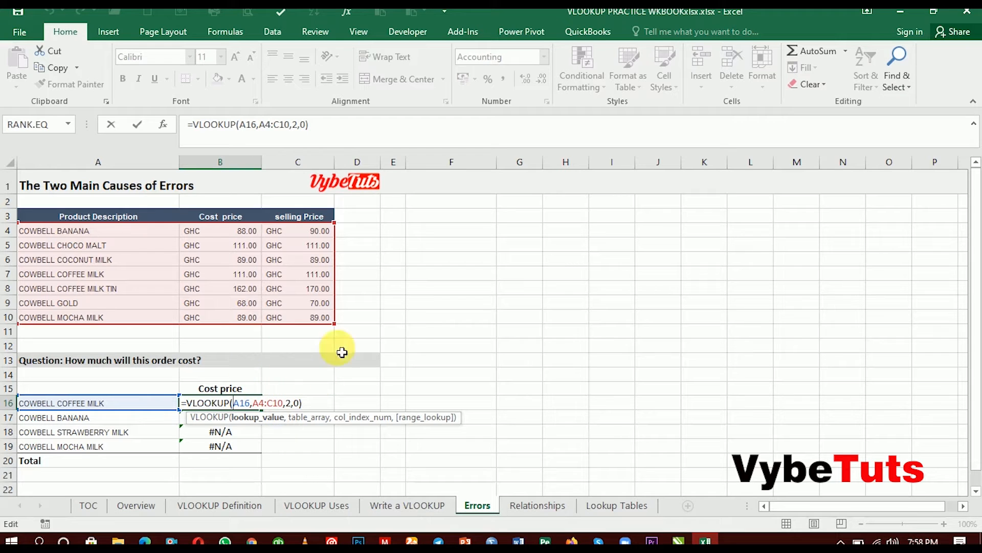
pyautogui.click(348, 126)
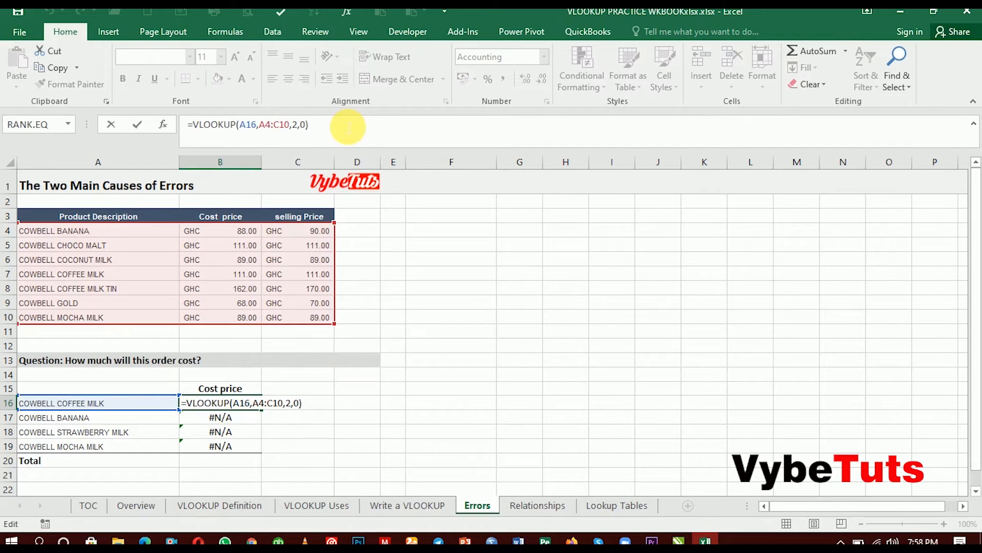
pyautogui.press('Return')
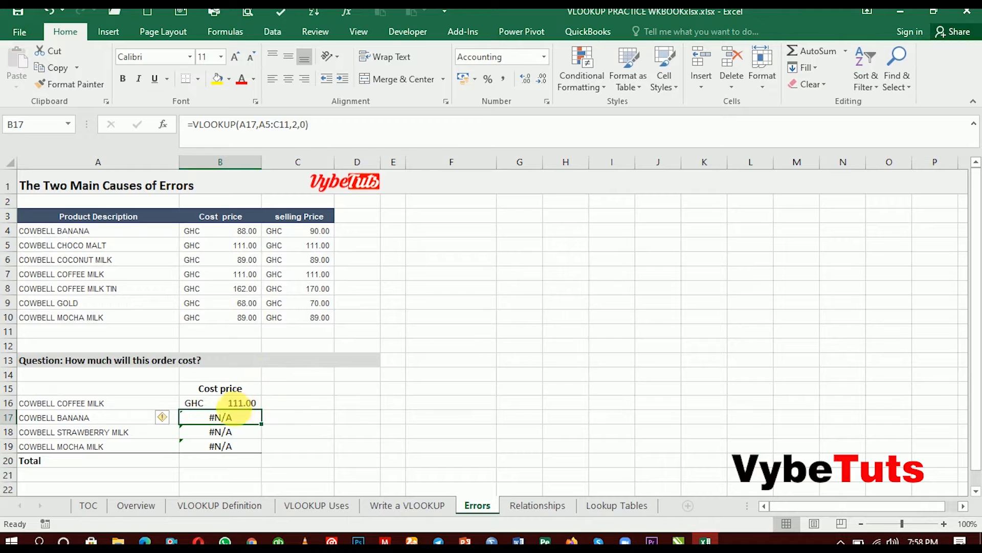
pyautogui.doubleClick(245, 417)
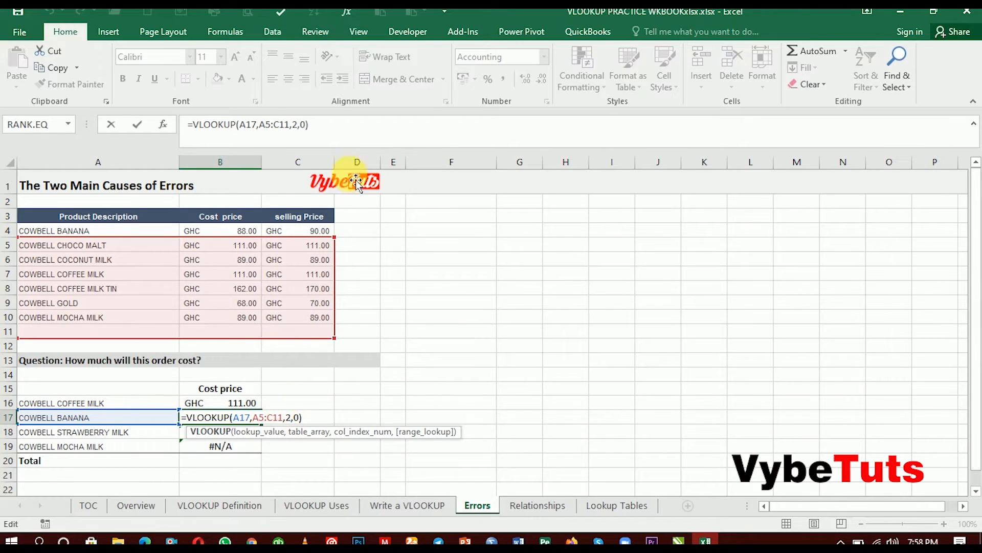
pyautogui.click(355, 131)
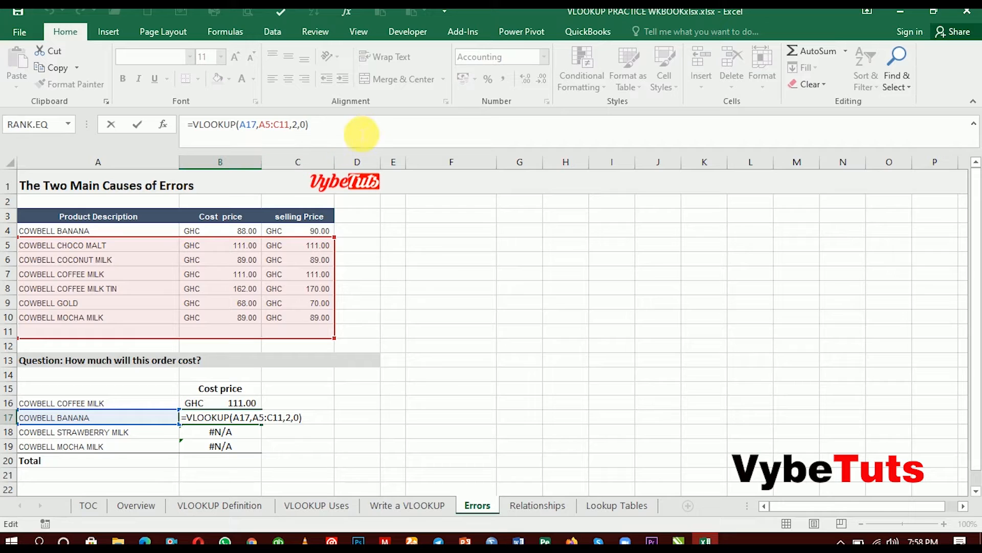
pyautogui.press('Return')
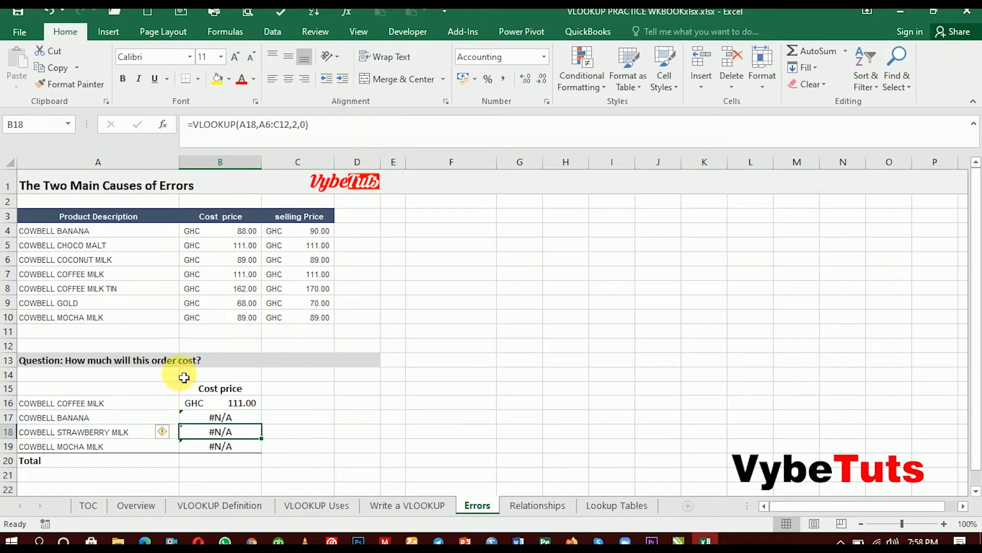
# Lock the table array in the B16 VLOOKUP as the absolute reference $A$4:$C$10
pyautogui.click(241, 408)
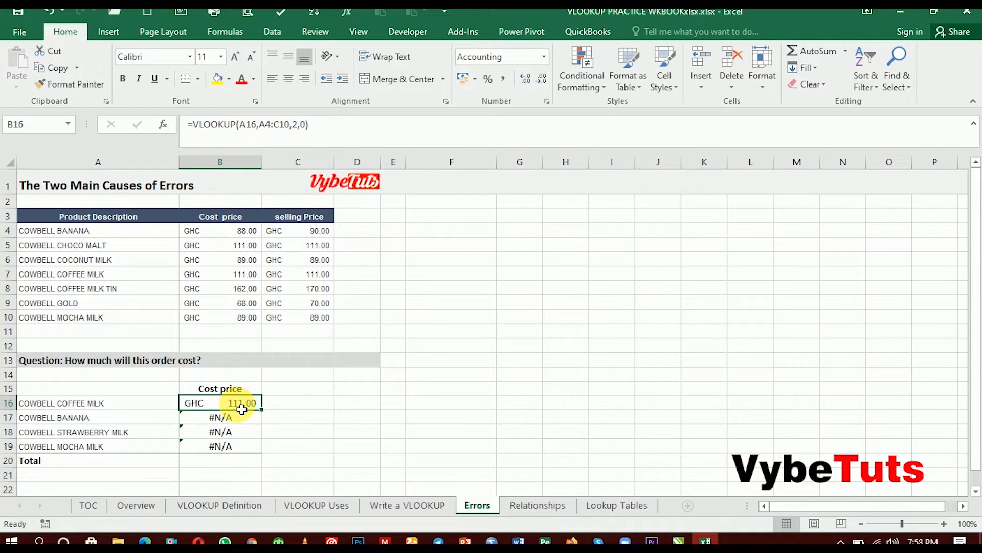
pyautogui.doubleClick(238, 404)
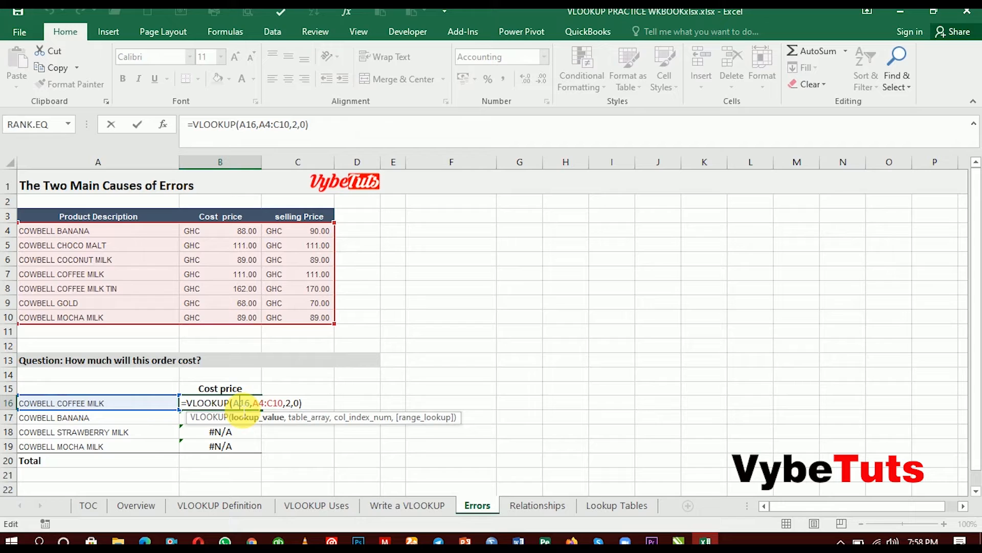
pyautogui.click(308, 418)
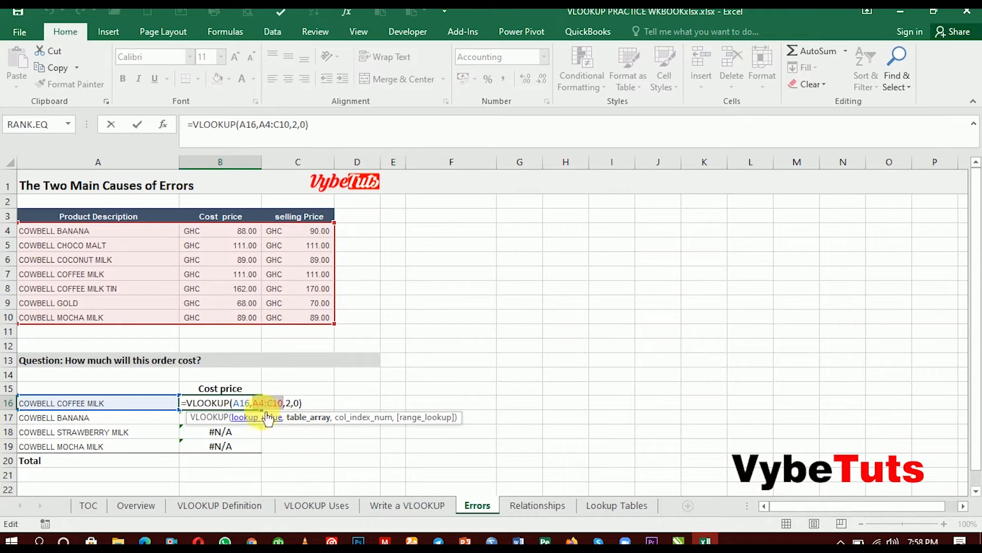
pyautogui.moveTo(268, 132); pyautogui.dragTo(296, 133)
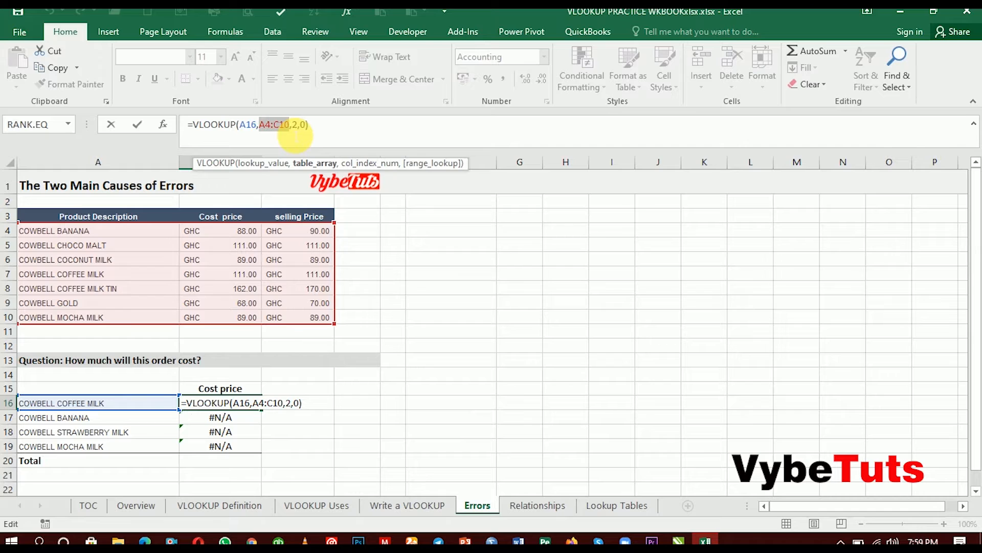
pyautogui.press('F4')
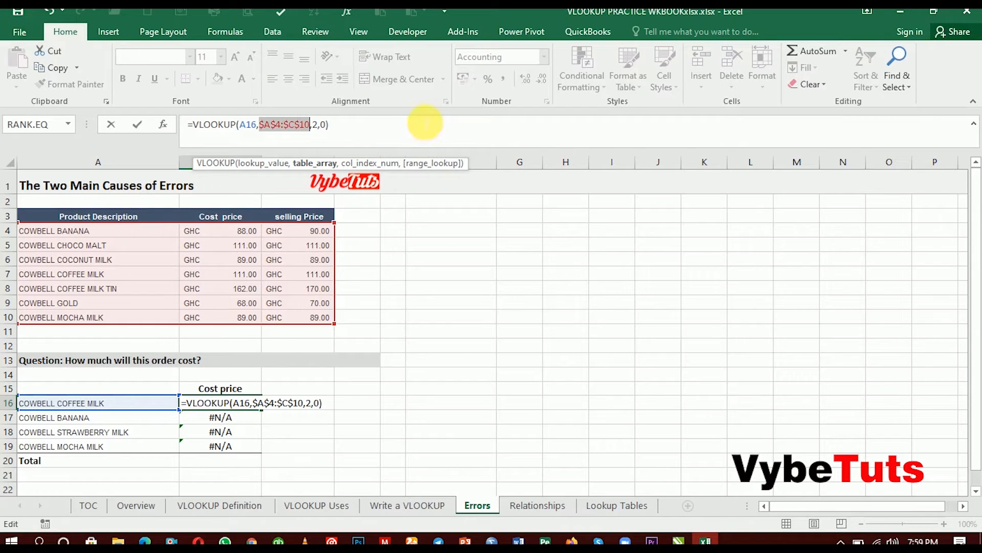
pyautogui.click(426, 129)
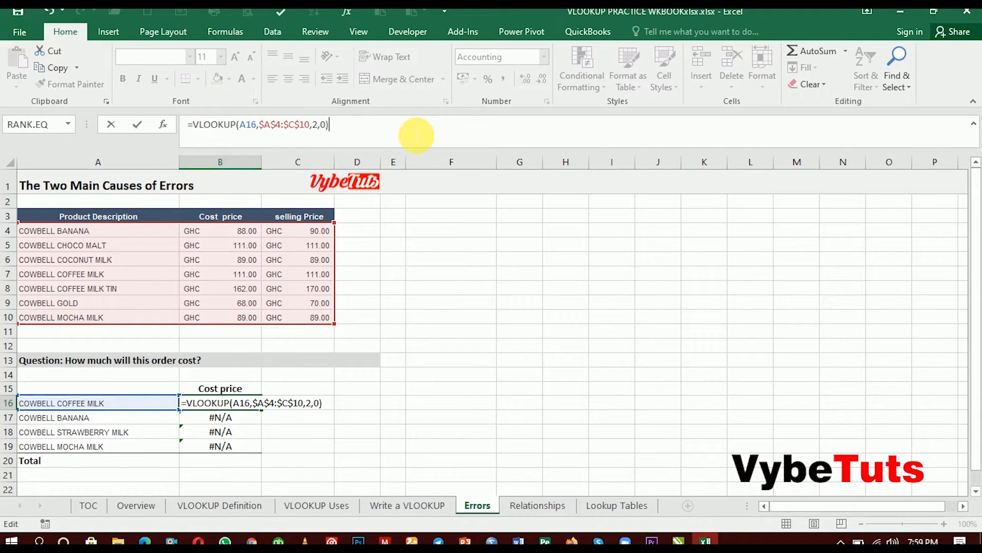
pyautogui.press('Return')
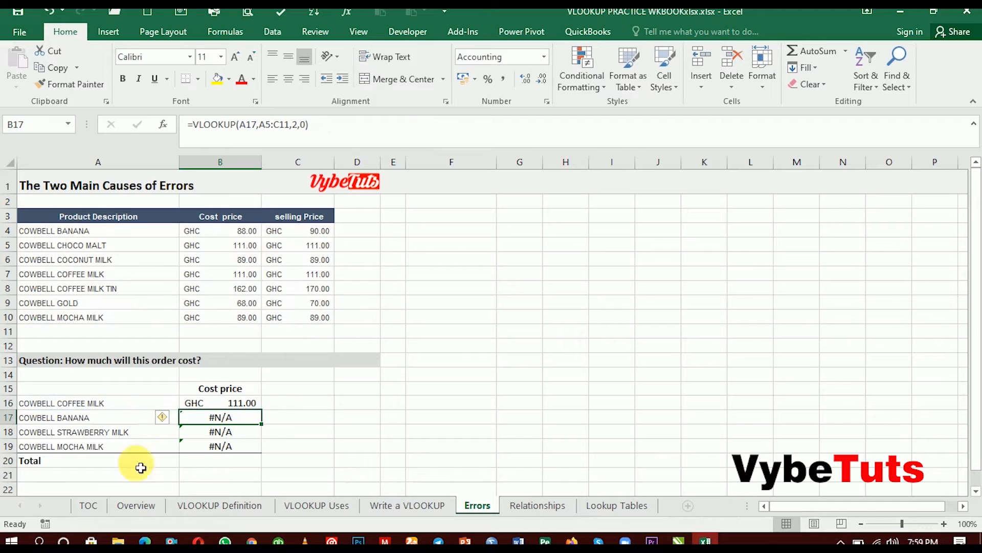
# Fill the corrected VLOOKUP from B16 down to B19 and check the table array in B17's formula
pyautogui.click(237, 408)
pyautogui.moveTo(257, 408)
pyautogui.mouseDown()
pyautogui.moveTo(274, 425)
pyautogui.moveTo(260, 408)
pyautogui.mouseUp()
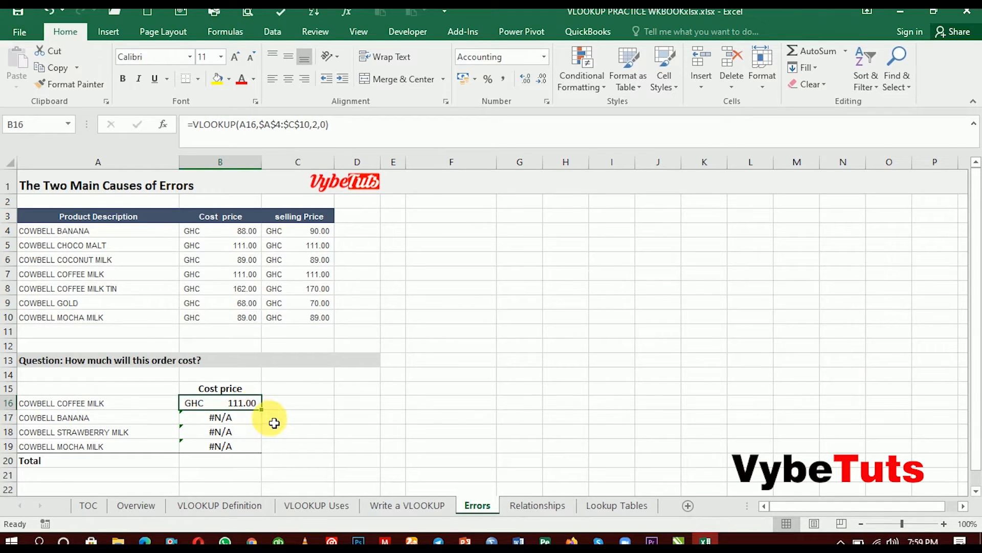
pyautogui.moveTo(266, 413); pyautogui.dragTo(262, 453)
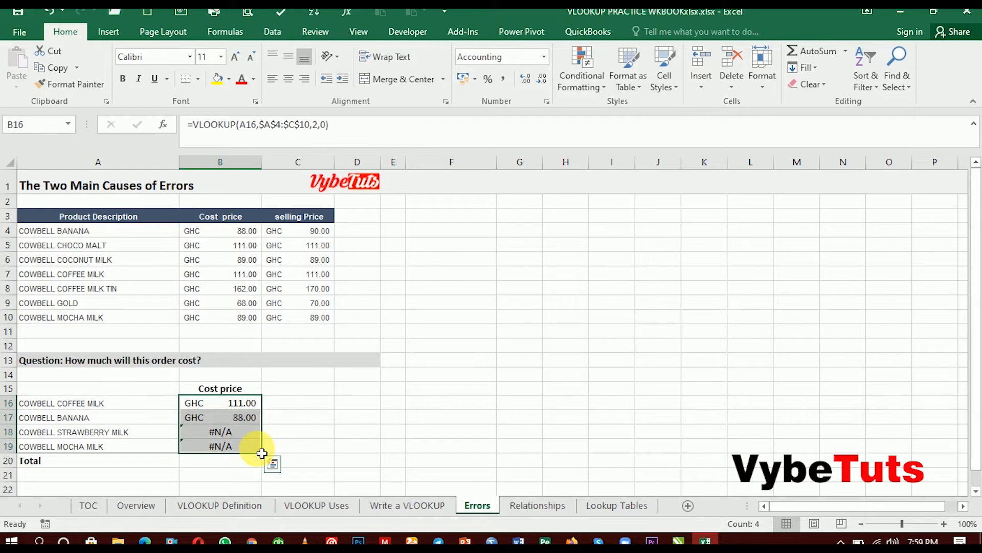
pyautogui.doubleClick(217, 417)
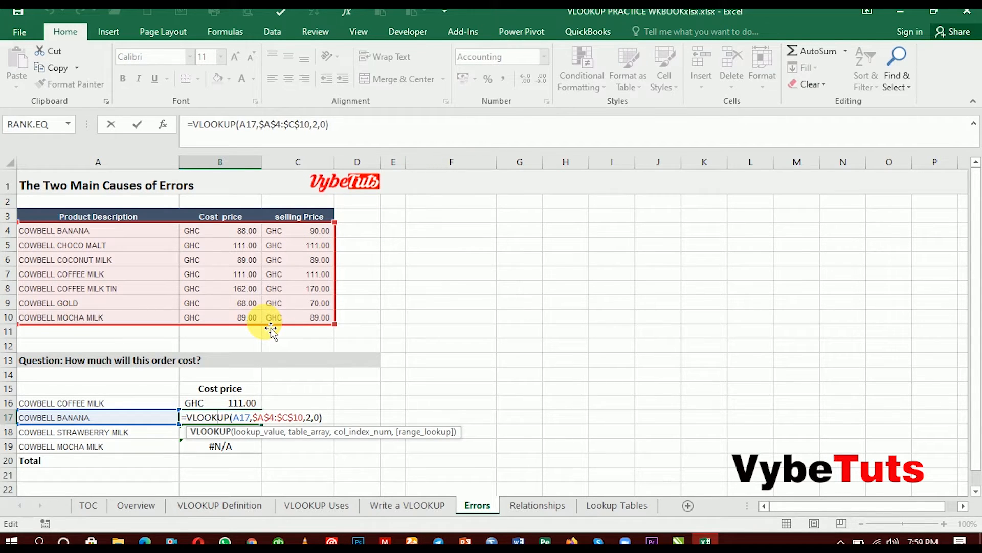
pyautogui.click(392, 137)
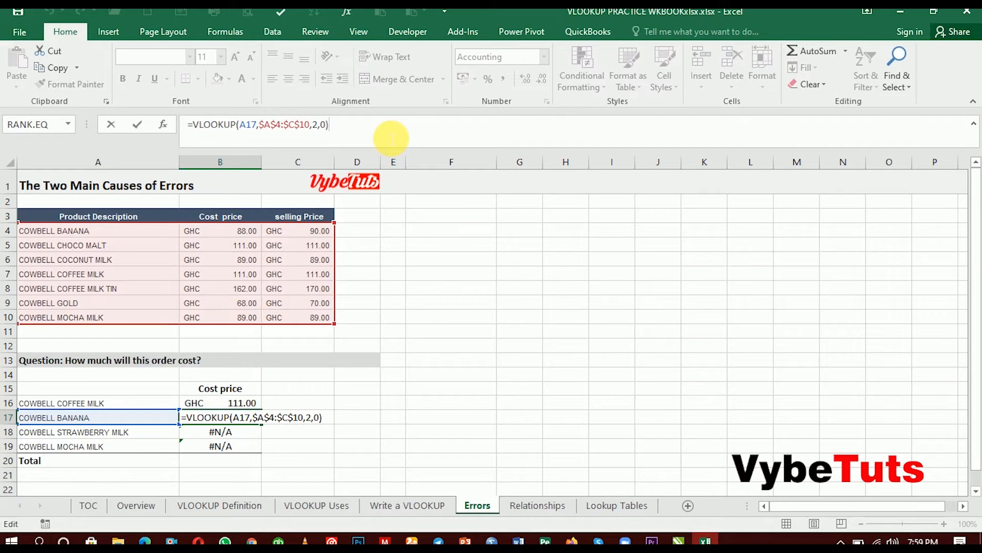
pyautogui.press('Return')
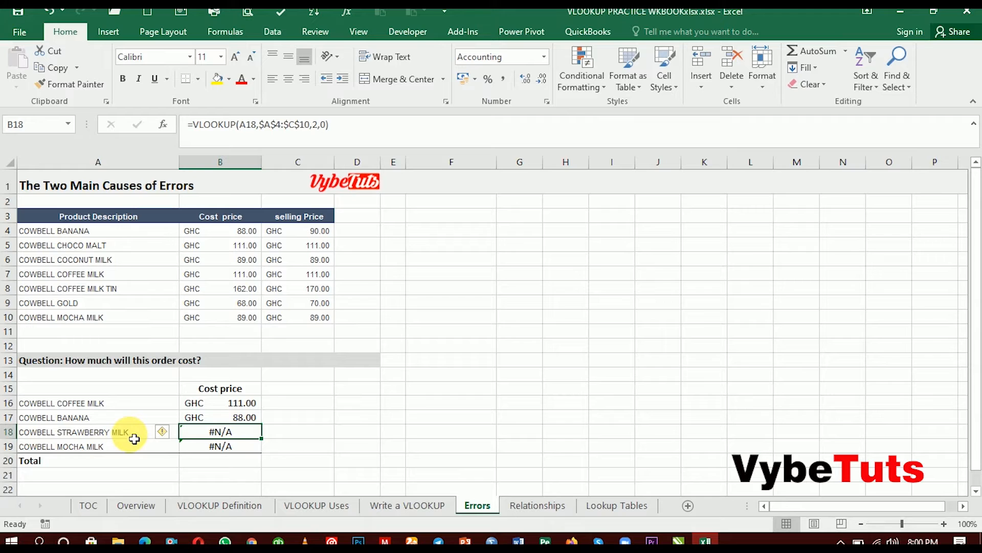
# Replace the product in A18 with COWBELL GOLD copied from A9 in the price table
pyautogui.click(83, 310)
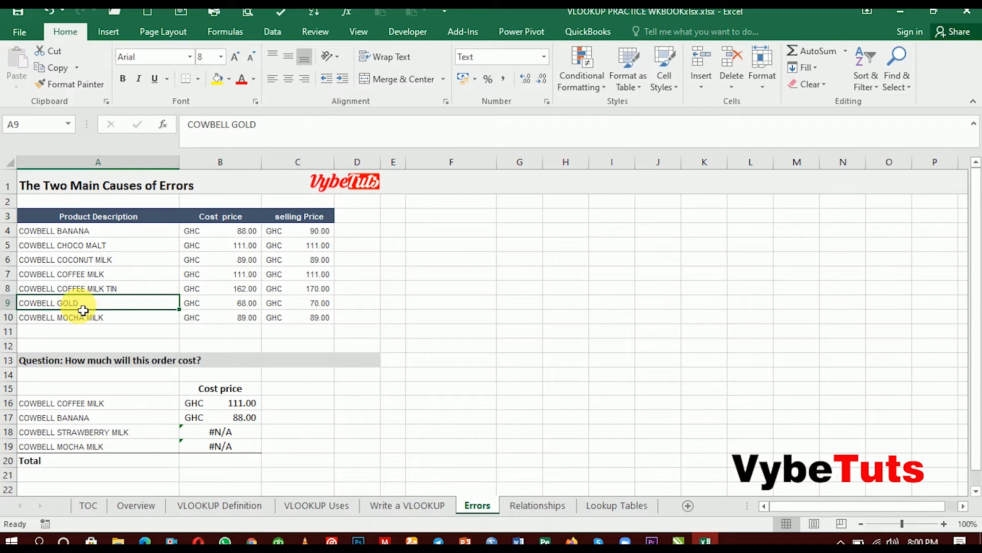
pyautogui.hotkey('ctrl', 'c')
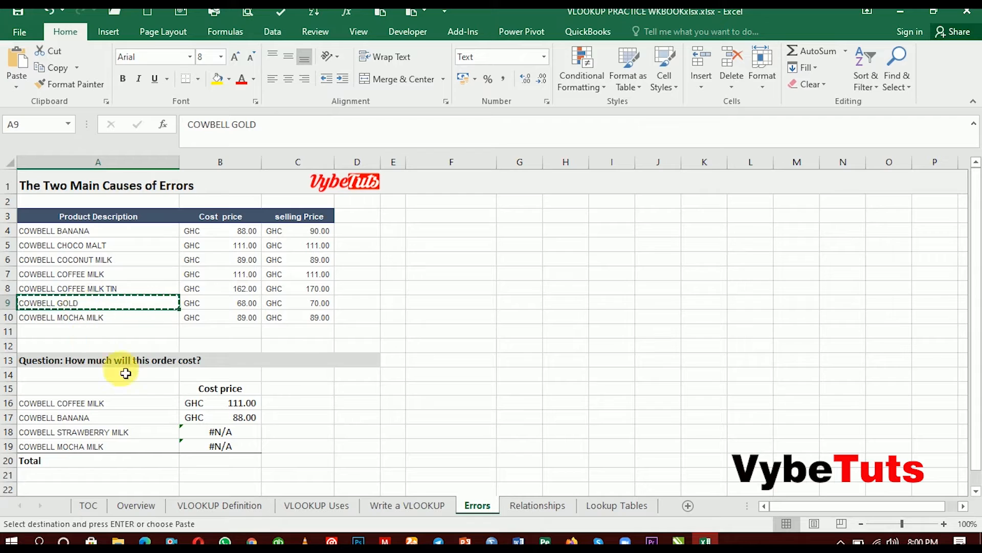
pyautogui.click(115, 436)
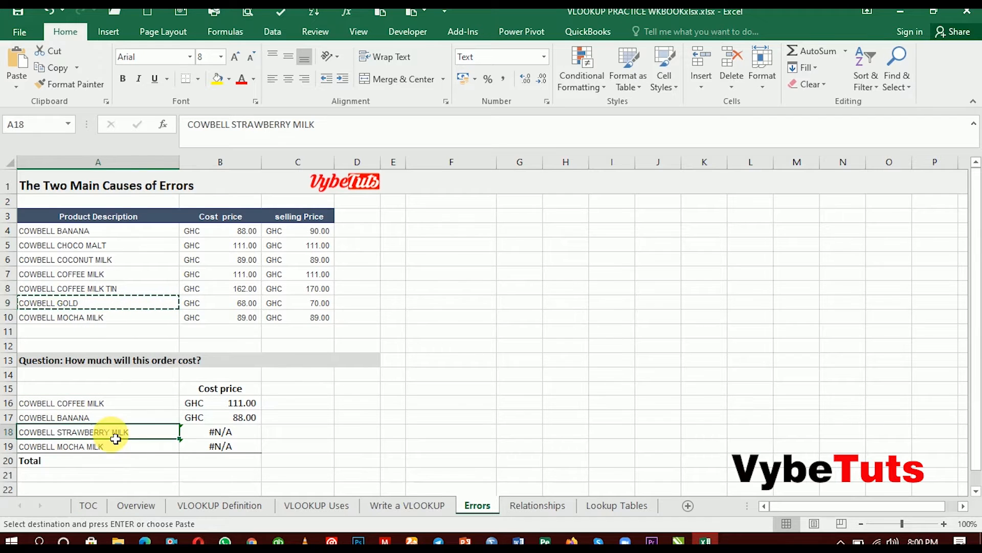
pyautogui.hotkey('ctrl', 'v')
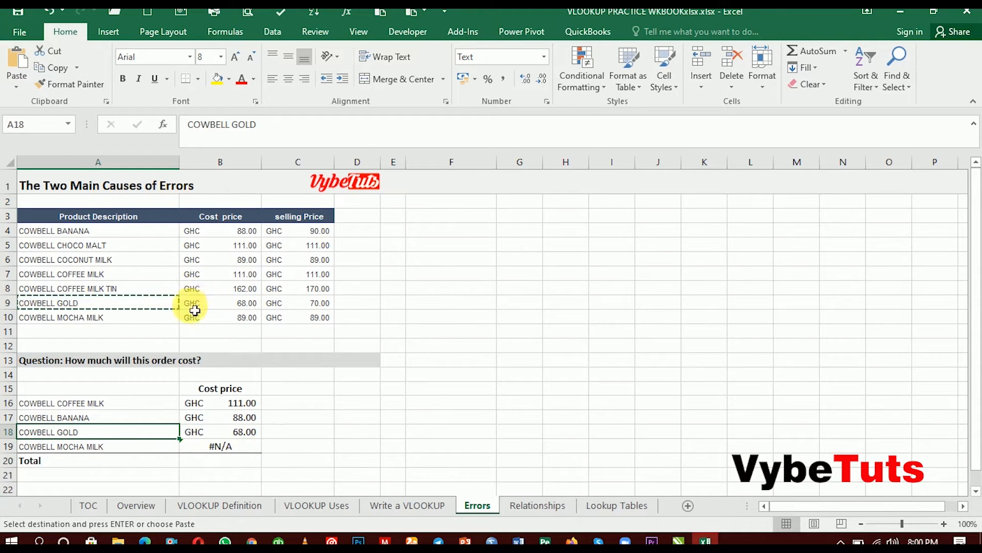
pyautogui.click(368, 284)
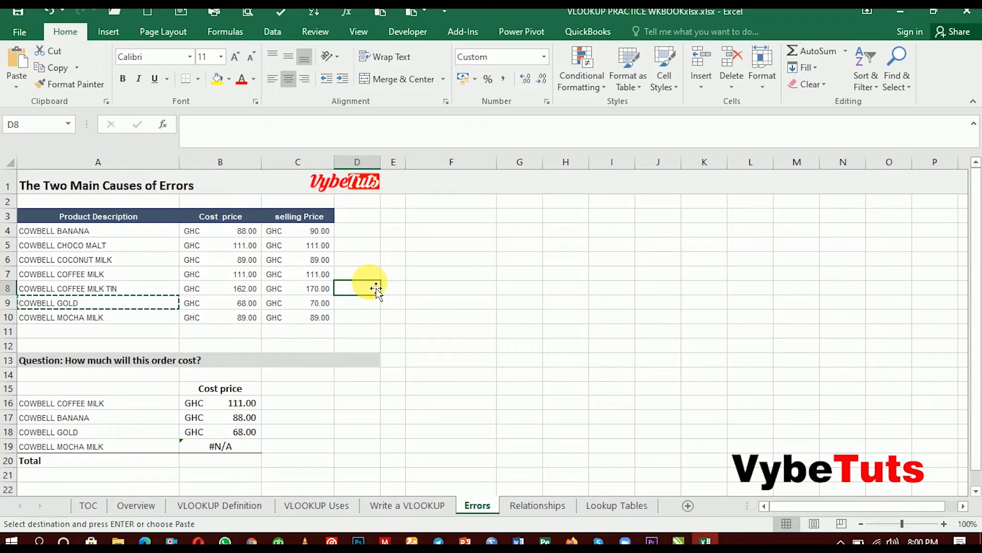
pyautogui.press('Escape')
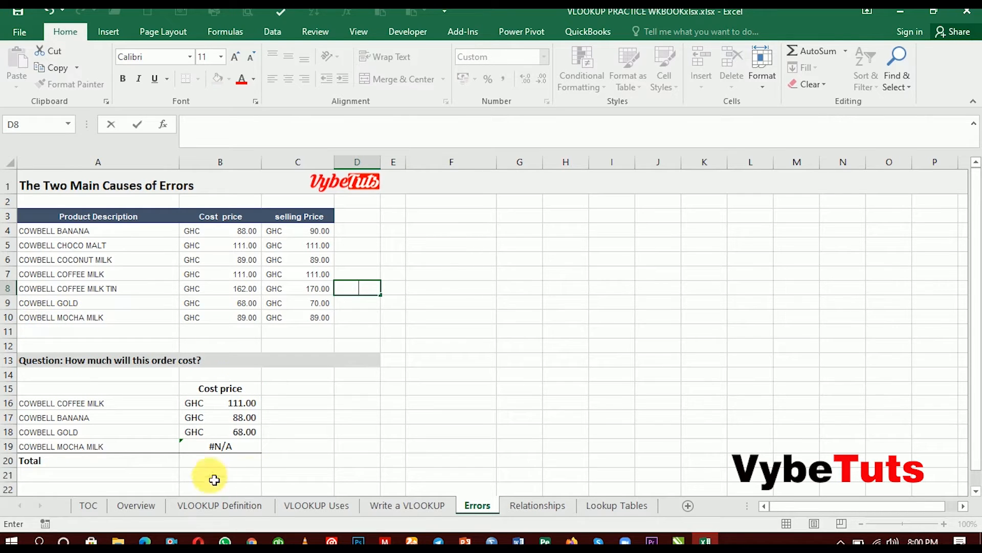
# Compare the COWBELL MOCHA MILK entries in A19 and A10 for stray spaces, and make A19 match A10 exactly
pyautogui.click(154, 449)
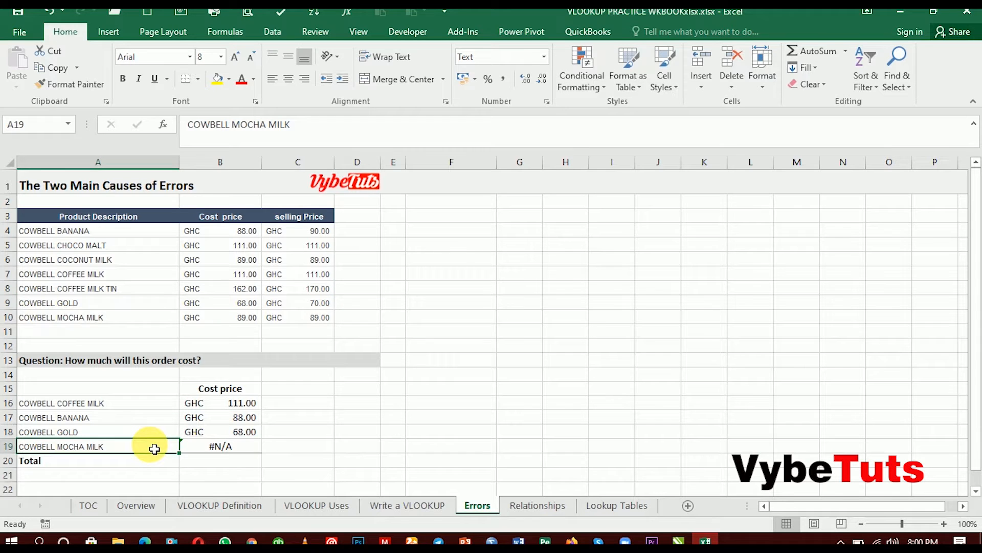
pyautogui.doubleClick(154, 448)
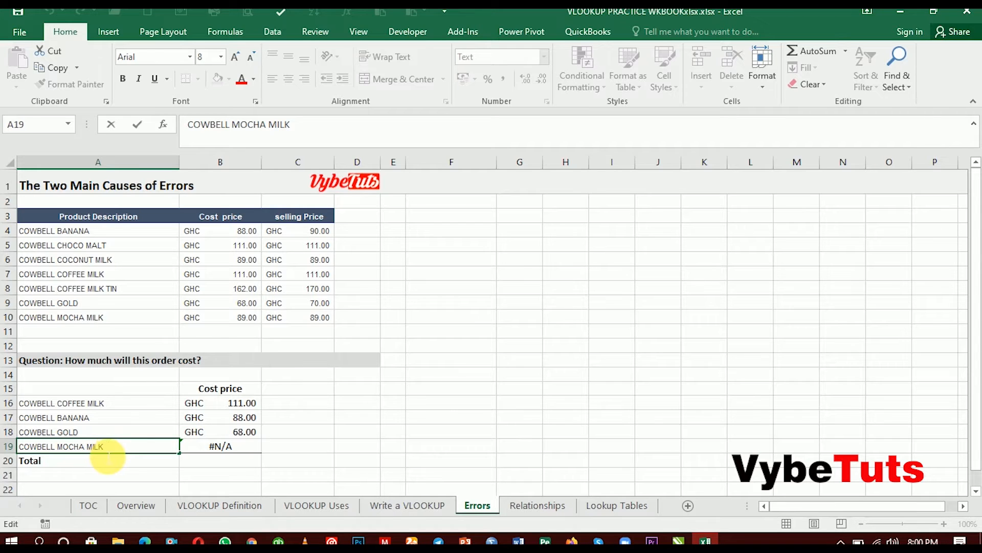
pyautogui.click(126, 317)
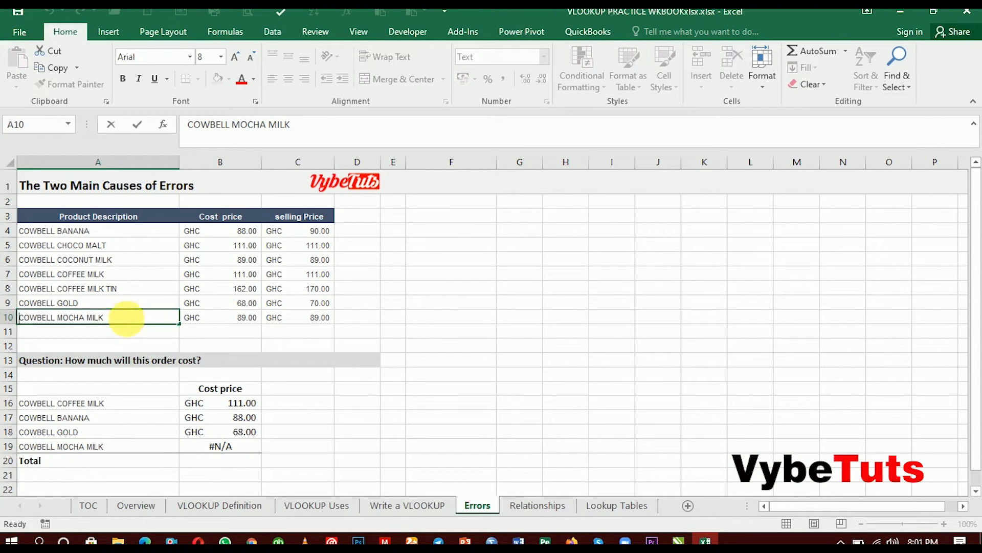
pyautogui.doubleClick(109, 321)
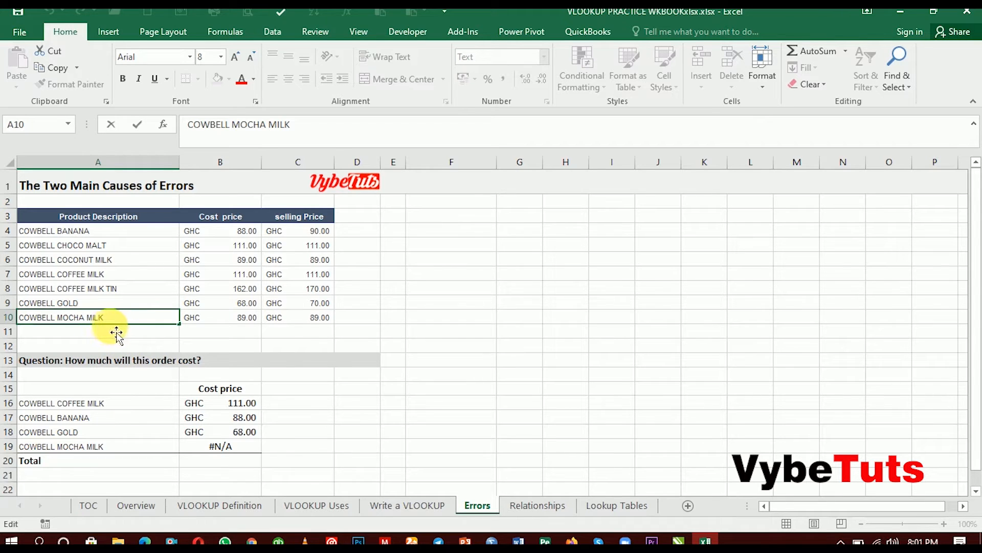
pyautogui.doubleClick(132, 447)
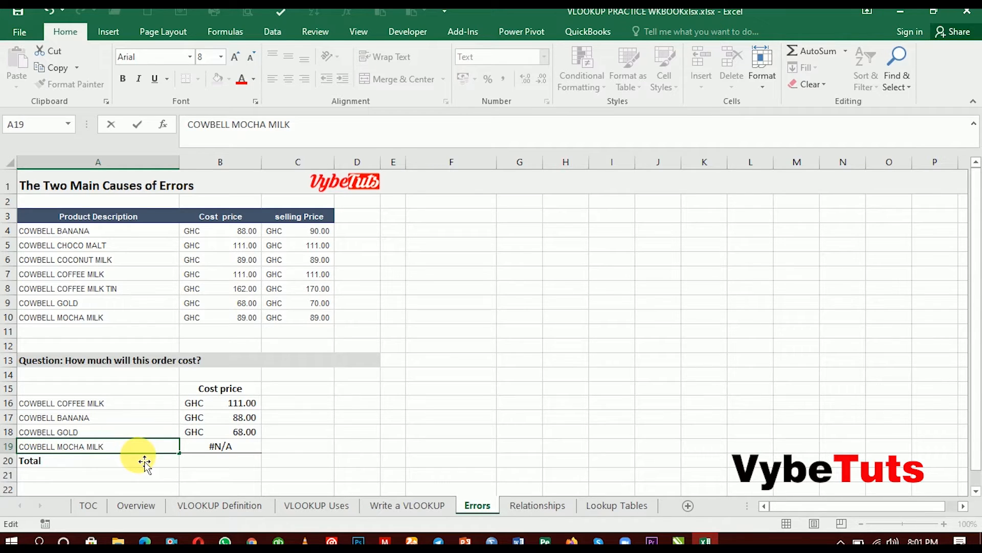
pyautogui.click(169, 461)
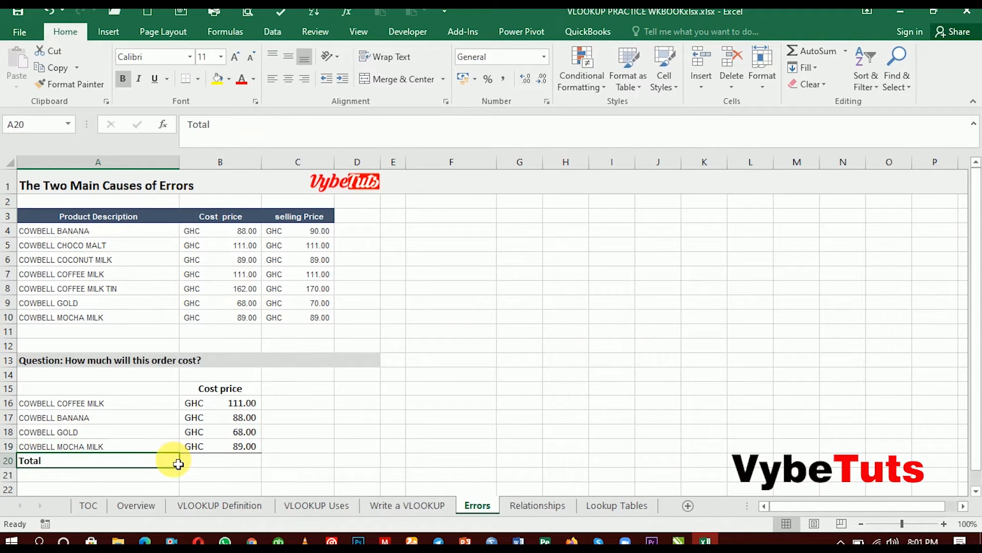
# Test how spacing affects the B19 lookup by adding a trailing space to COWBELL MOCHA MILK in A10
pyautogui.doubleClick(141, 449)
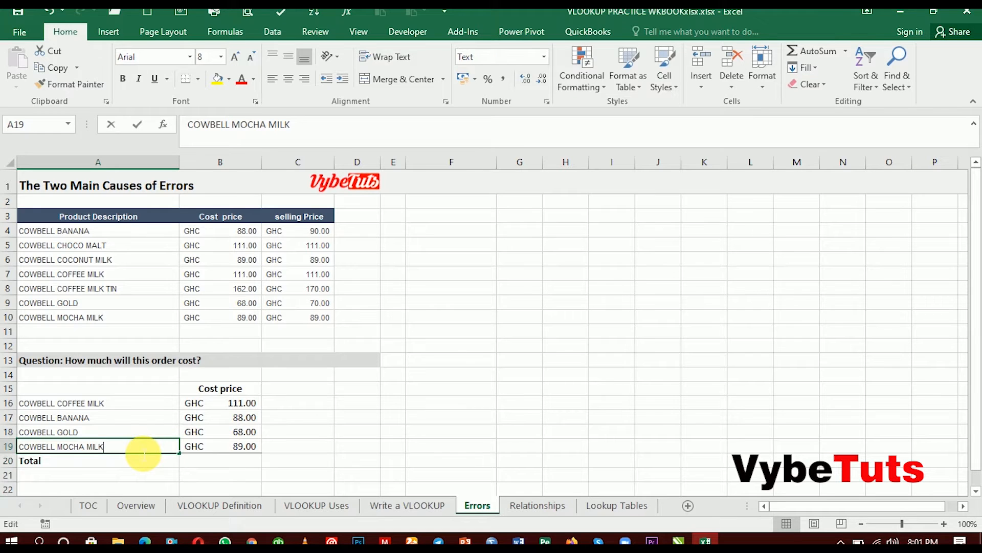
pyautogui.click(137, 320)
pyautogui.doubleClick(137, 324)
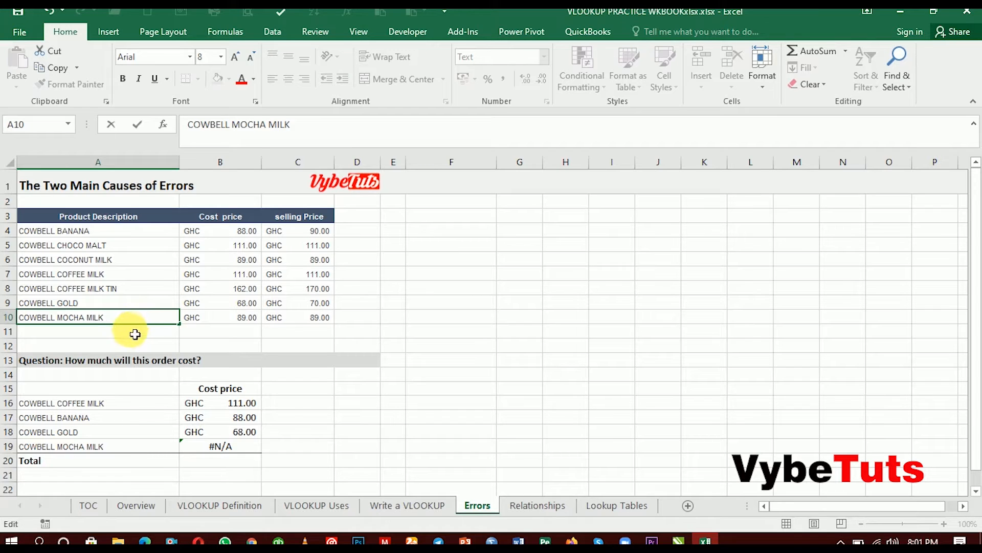
pyautogui.click(134, 336)
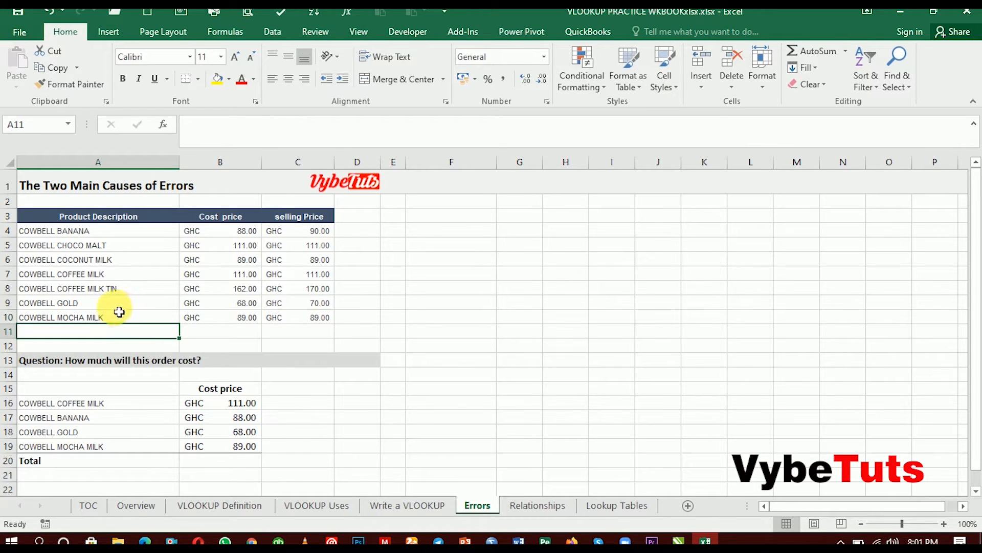
pyautogui.doubleClick(117, 320)
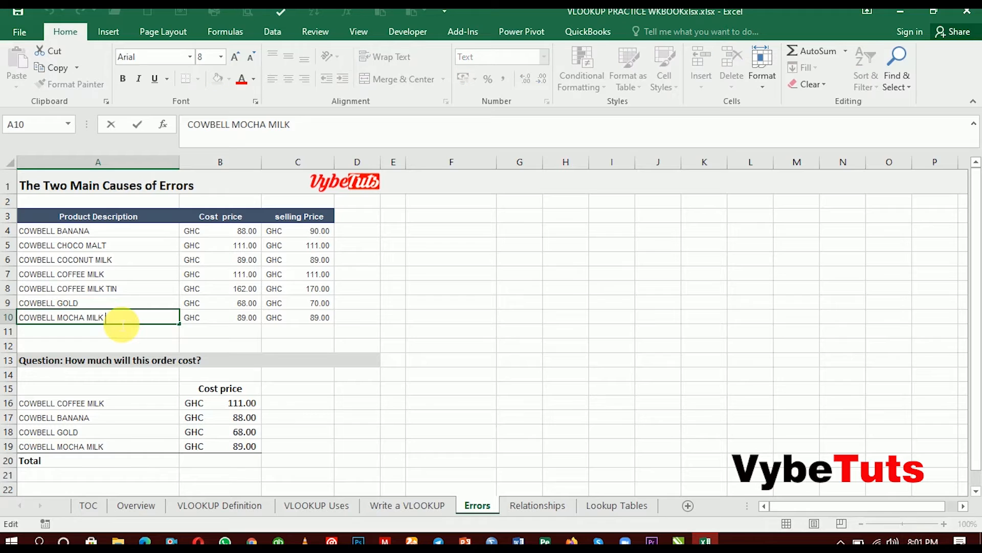
pyautogui.doubleClick(125, 445)
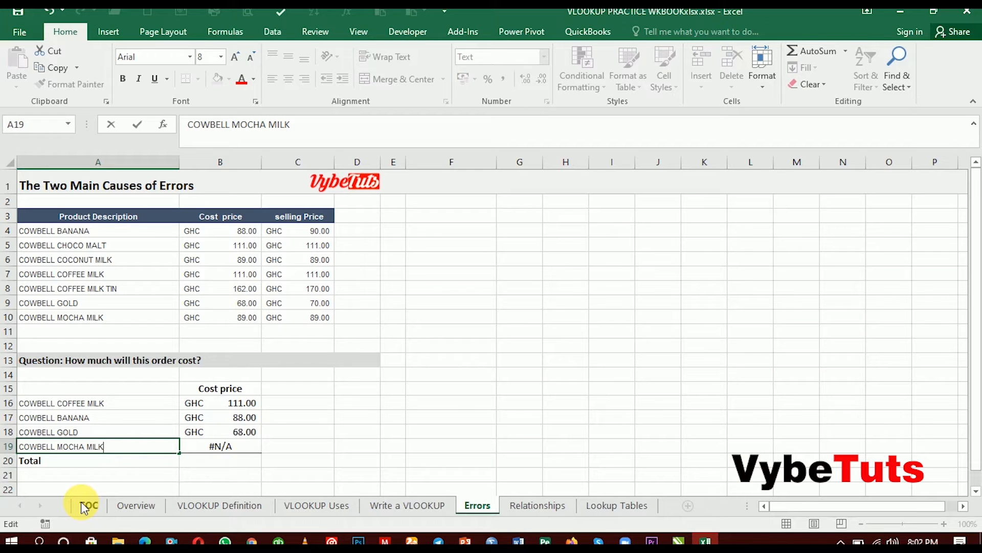
# On the Relationships sheet, start a VLOOKUP in C4 under Customer Name with B4 as the lookup value
pyautogui.click(541, 505)
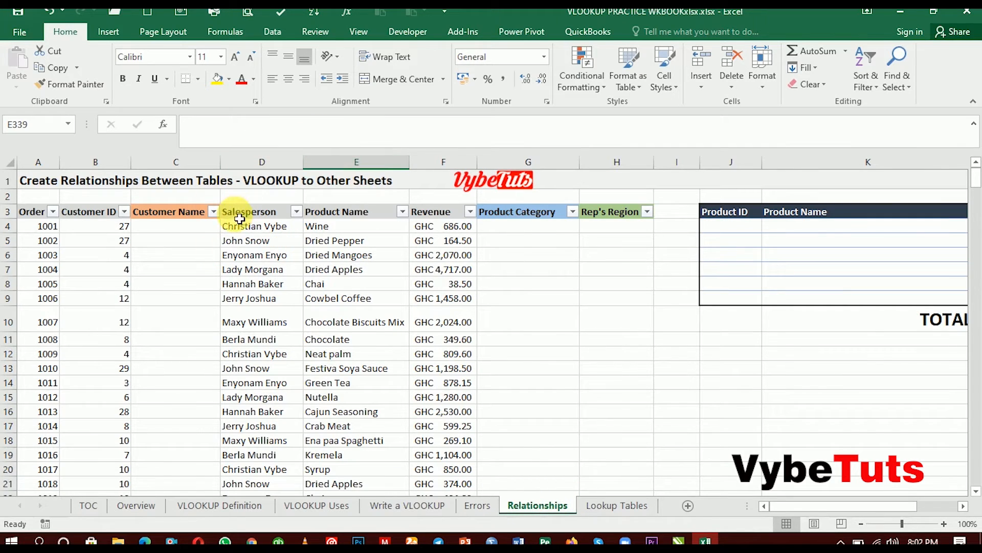
pyautogui.click(621, 505)
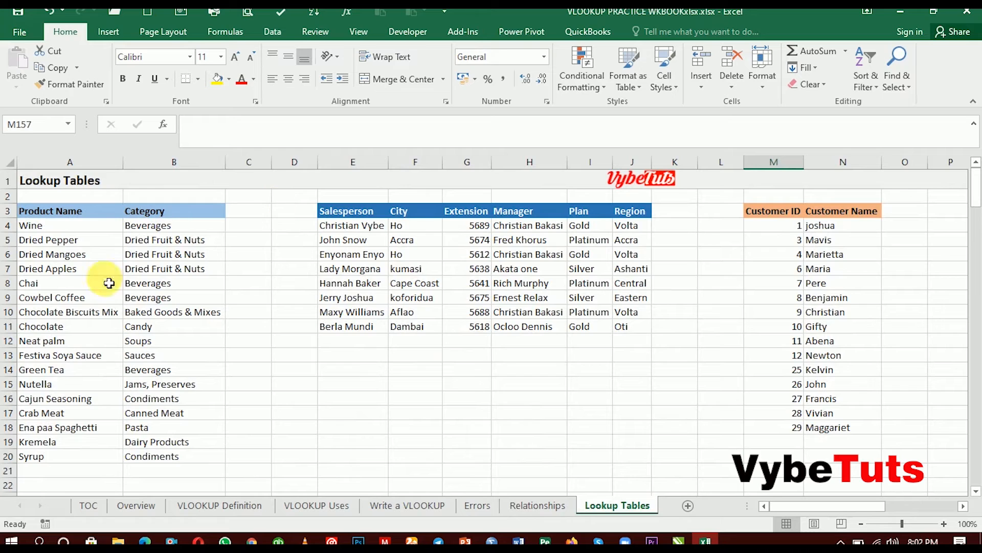
pyautogui.click(534, 506)
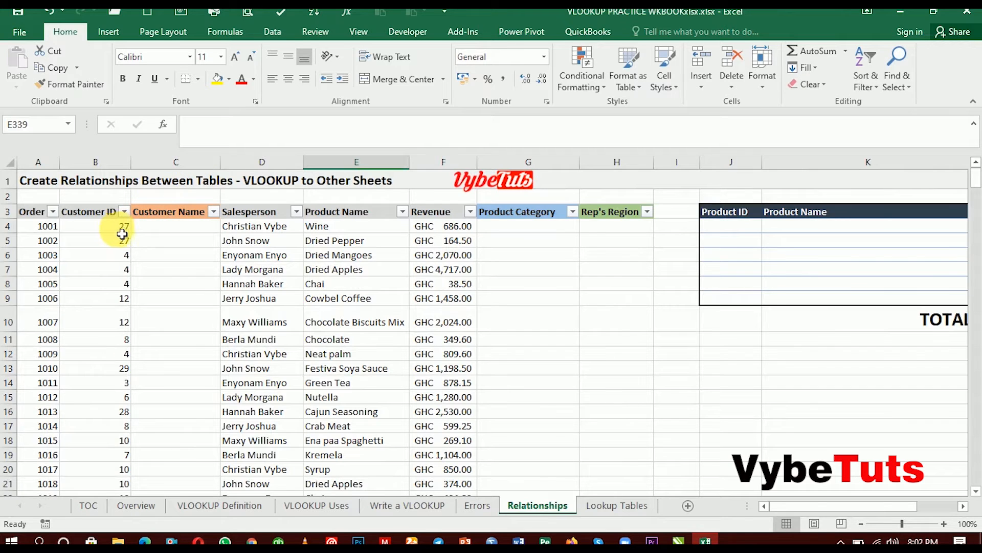
pyautogui.click(189, 232)
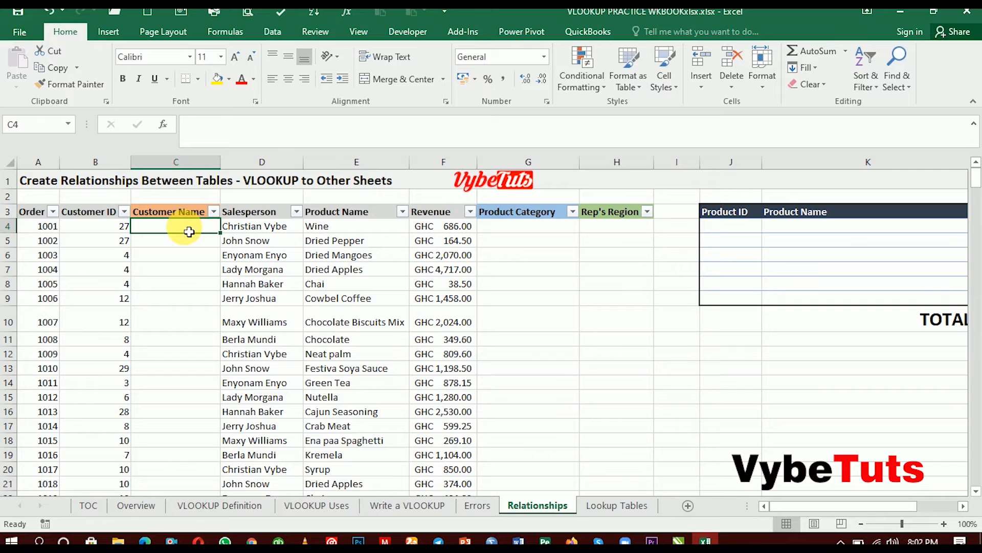
pyautogui.write('=VLOOKU')
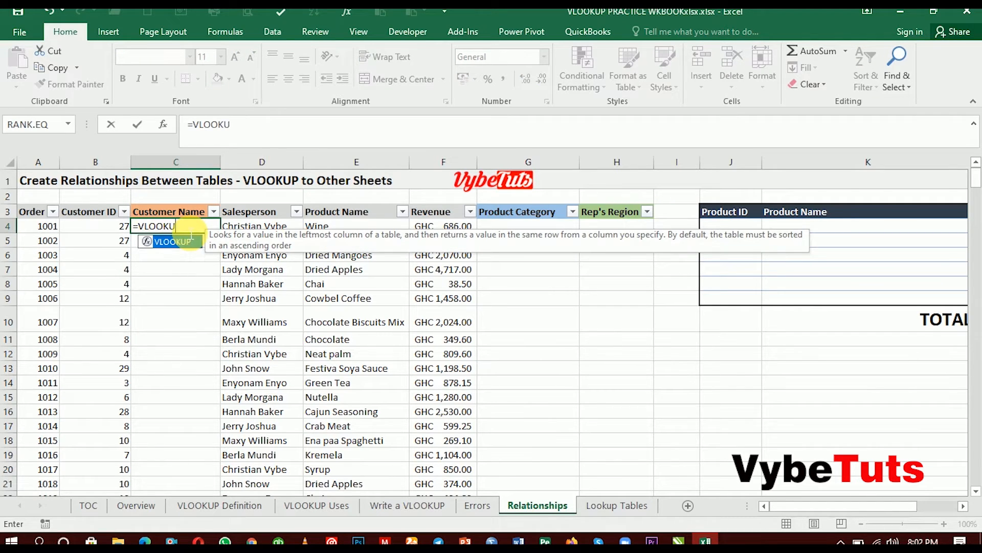
pyautogui.write('P(')
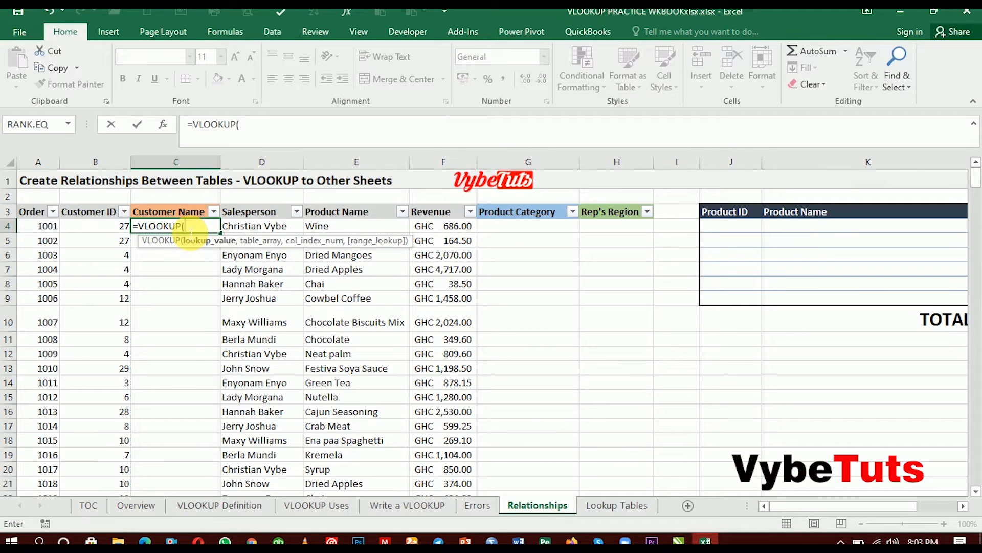
pyautogui.click(105, 233)
pyautogui.write(',')
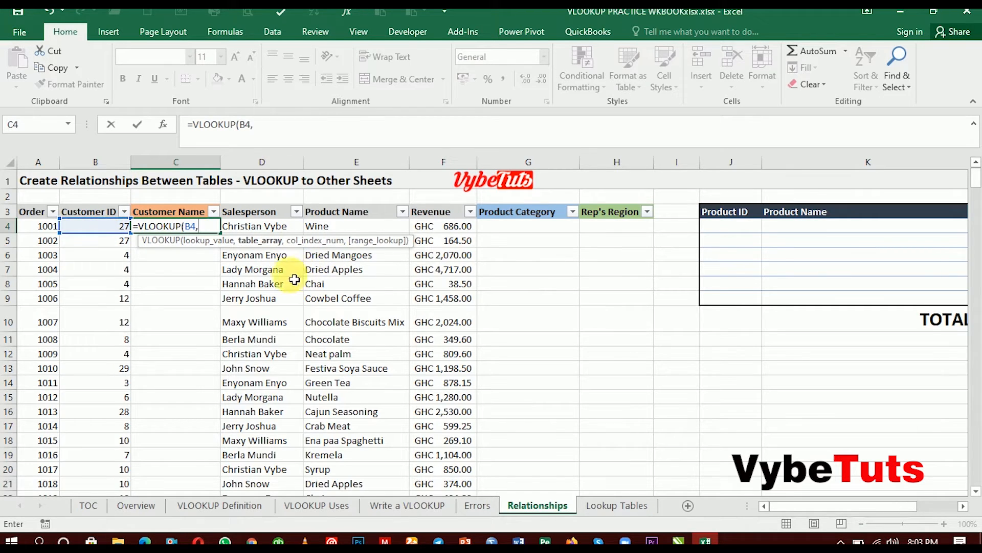
# Set the VLOOKUP's table array to M4:N18 on the Lookup Tables sheet, with column index 2 and range lookup 0
pyautogui.click(628, 506)
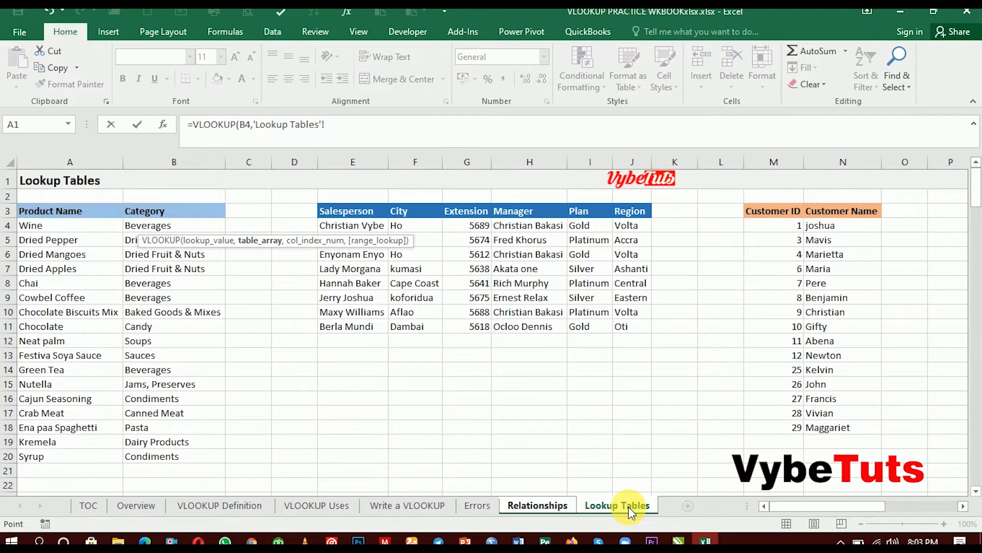
pyautogui.moveTo(771, 224); pyautogui.dragTo(869, 438)
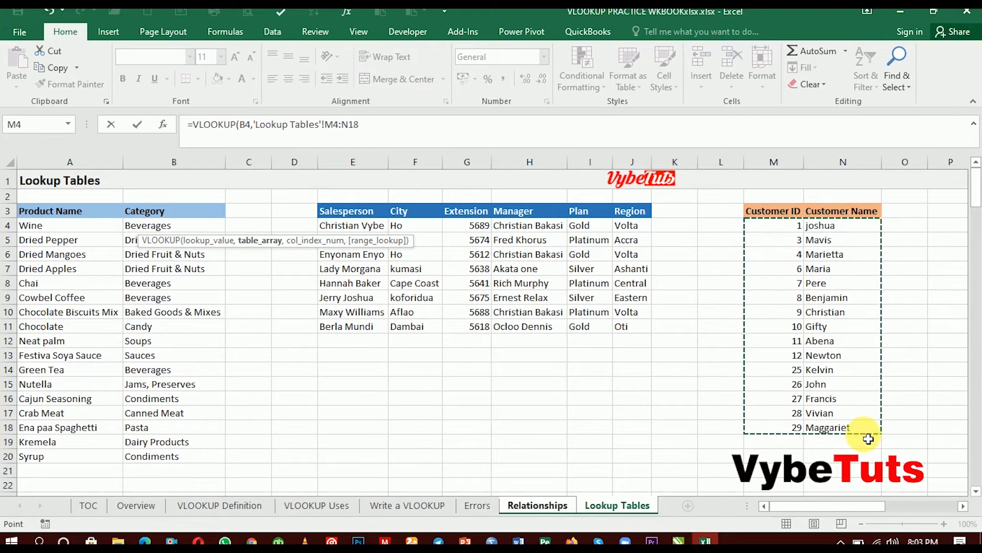
pyautogui.click(398, 137)
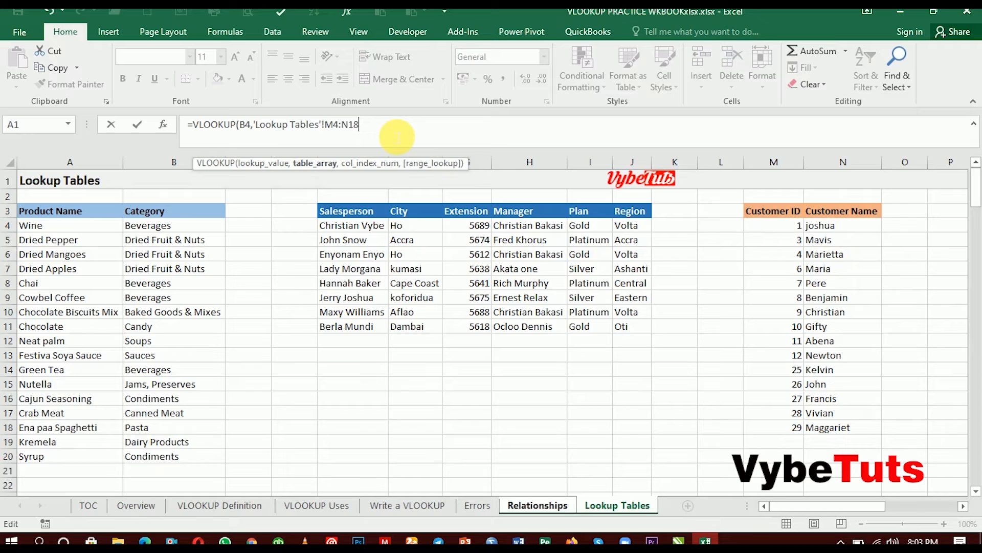
pyautogui.write(',2')
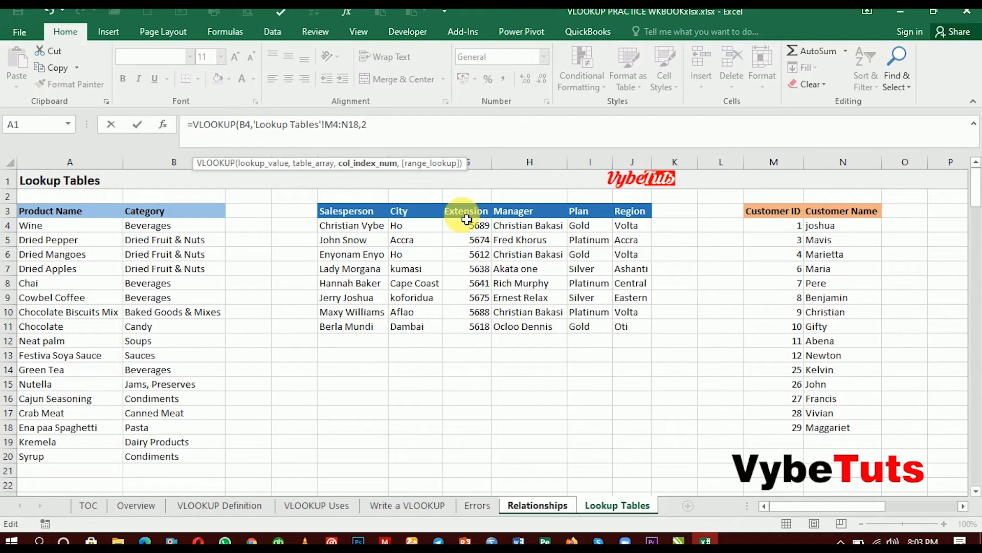
pyautogui.write(',')
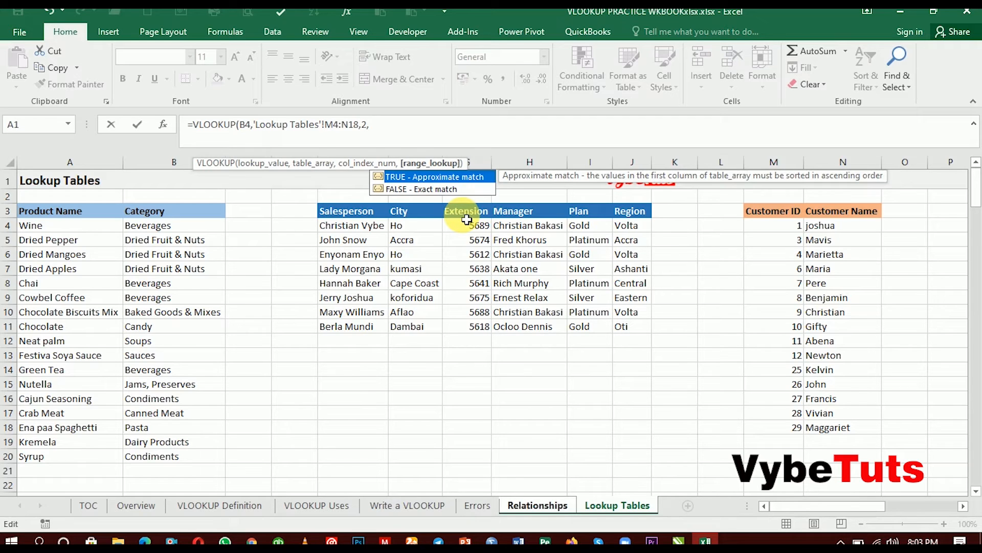
pyautogui.write('0')
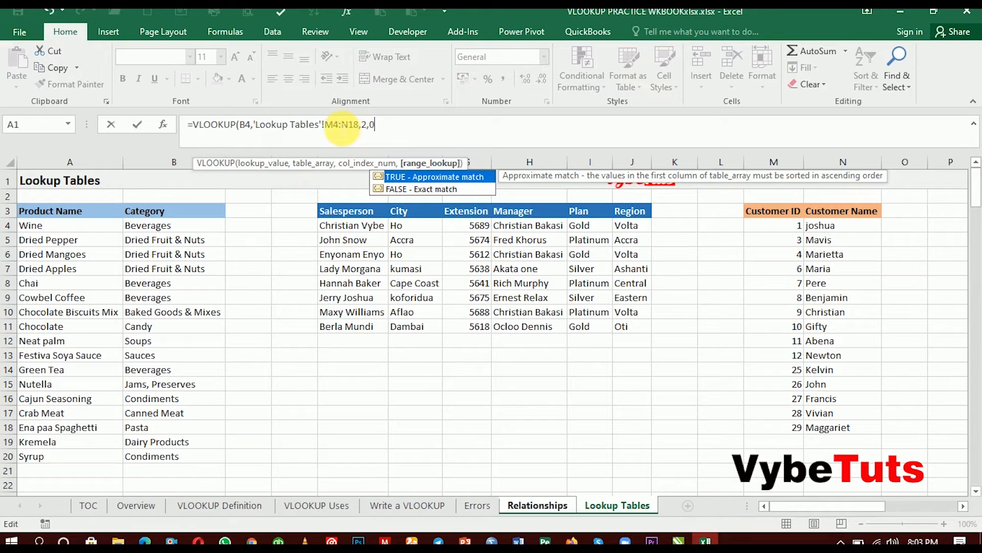
# Lock the table array as $M$4:$N$18 and complete the customer name VLOOKUP in C4
pyautogui.click(331, 131)
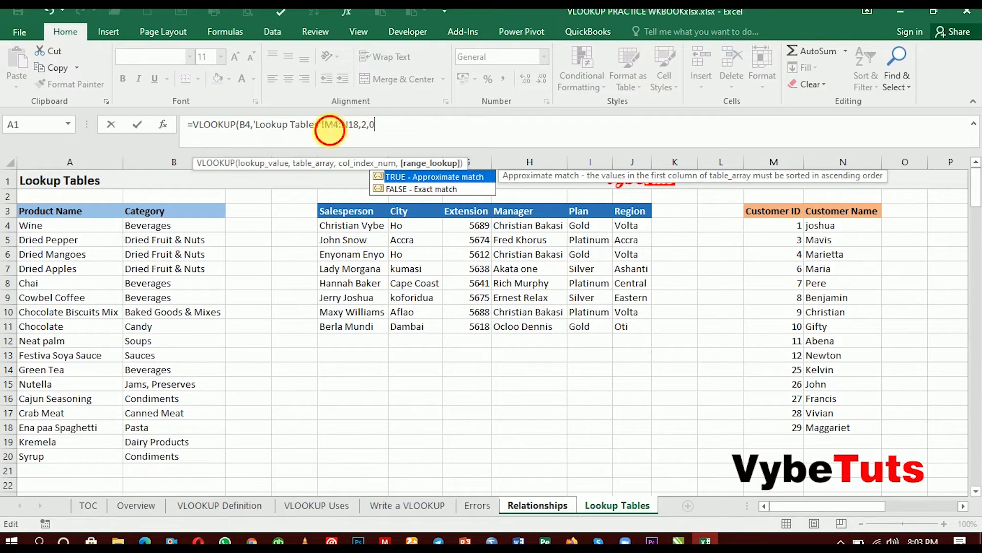
pyautogui.moveTo(331, 131); pyautogui.dragTo(364, 132)
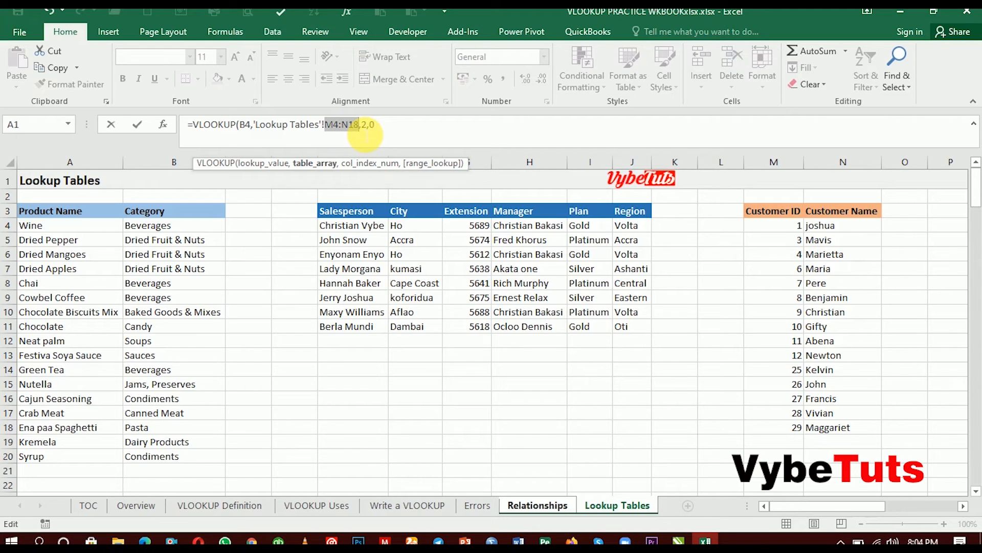
pyautogui.press('F4')
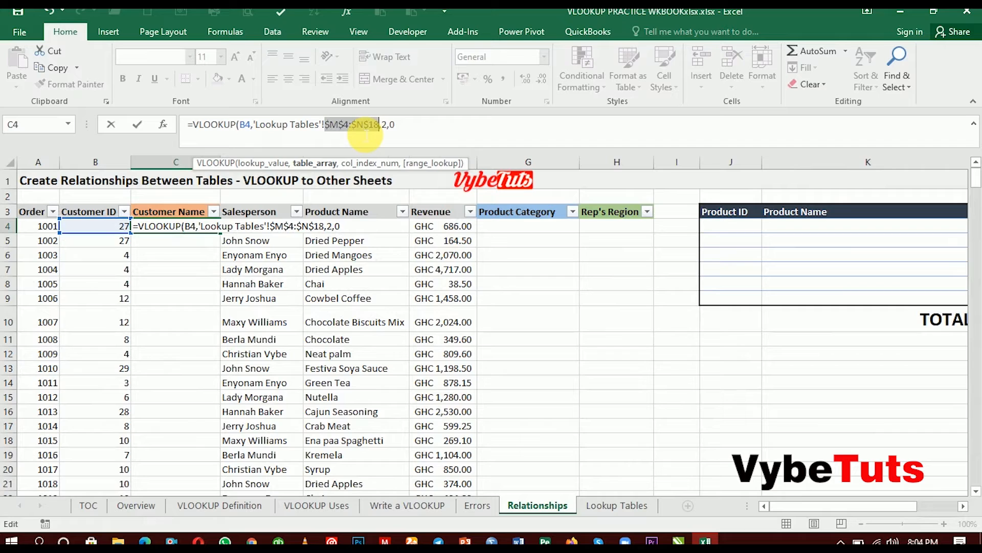
pyautogui.click(428, 132)
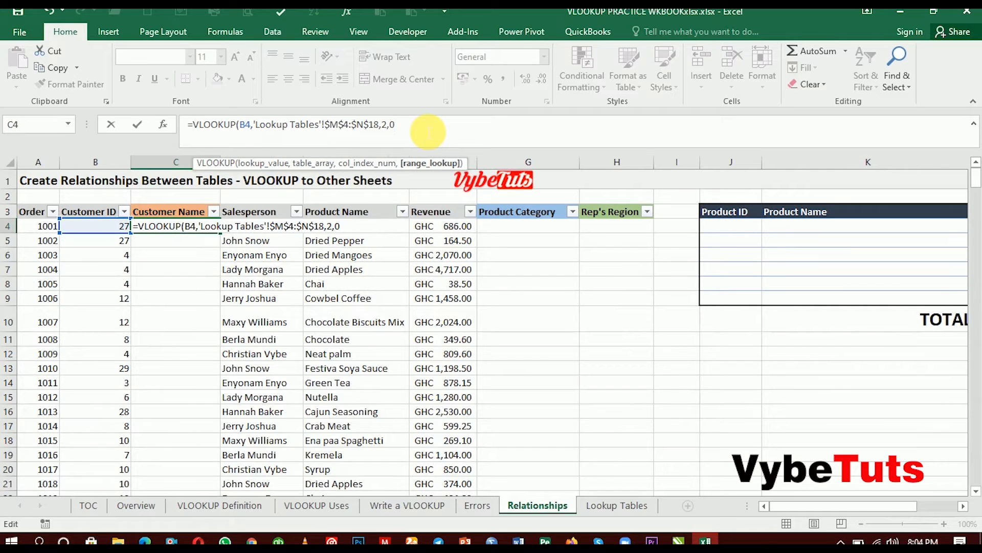
pyautogui.write(')')
pyautogui.press('Return')
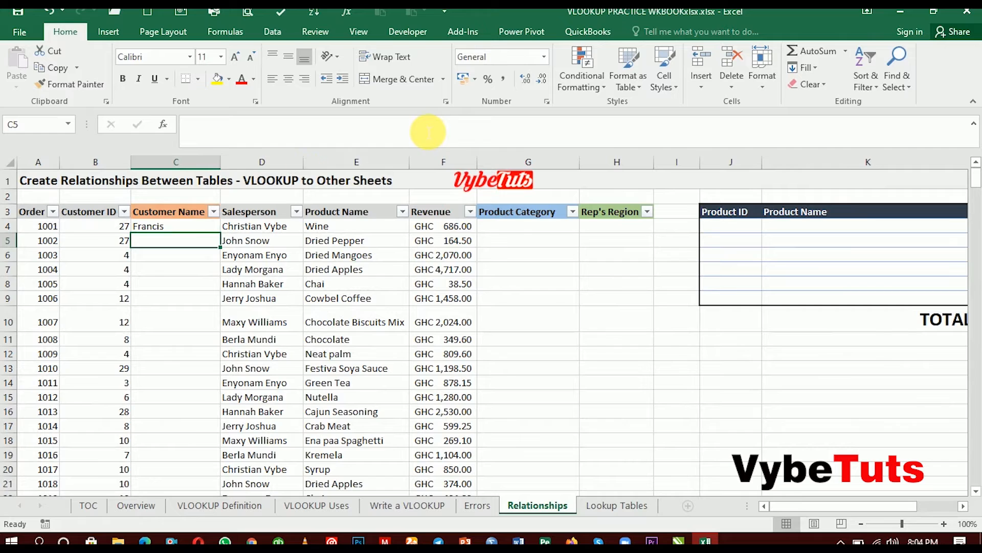
# Fill the customer name VLOOKUP from C4 down the whole Customer Name column
pyautogui.click(147, 225)
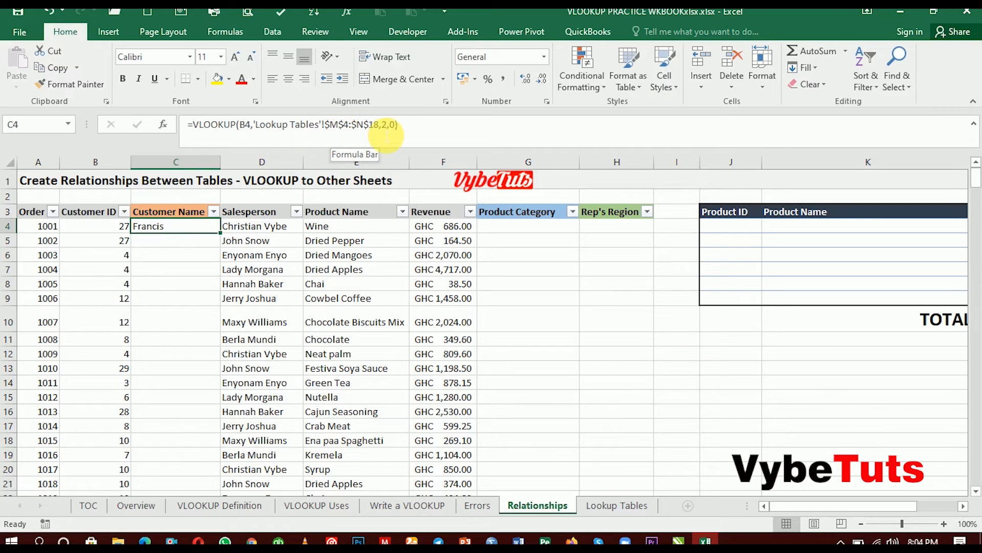
pyautogui.doubleClick(221, 233)
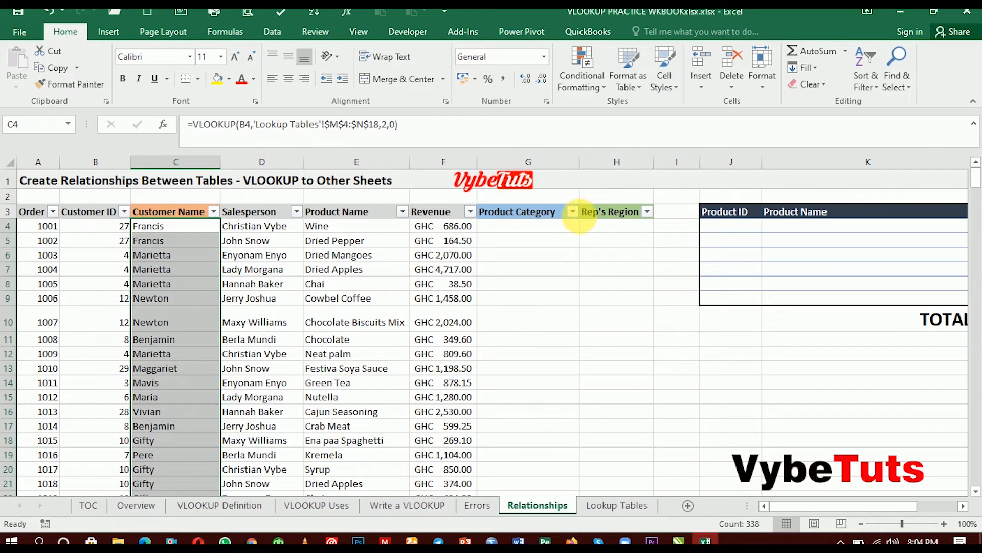
# Start a VLOOKUP in G4 under Product Category with the product name in E4 as the lookup value
pyautogui.click(509, 229)
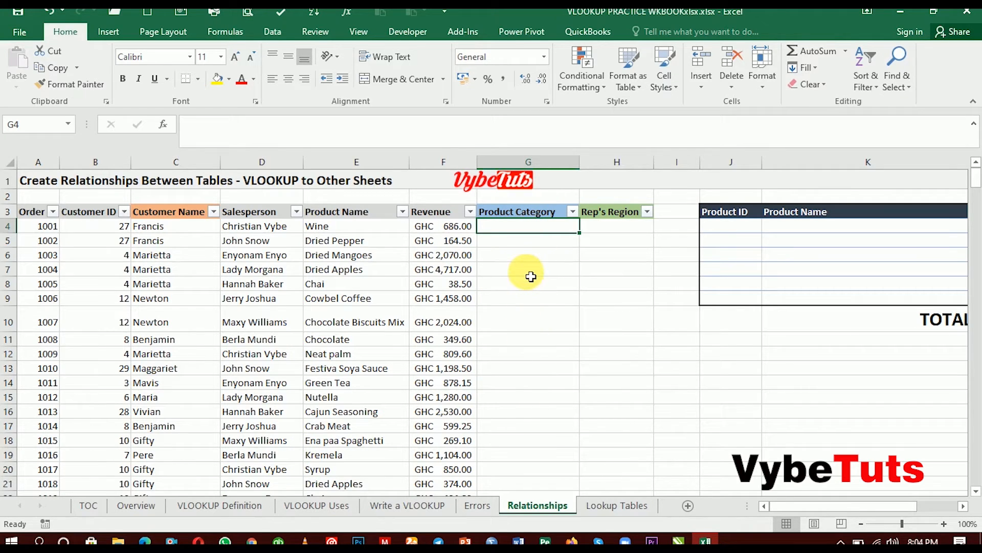
pyautogui.write('=')
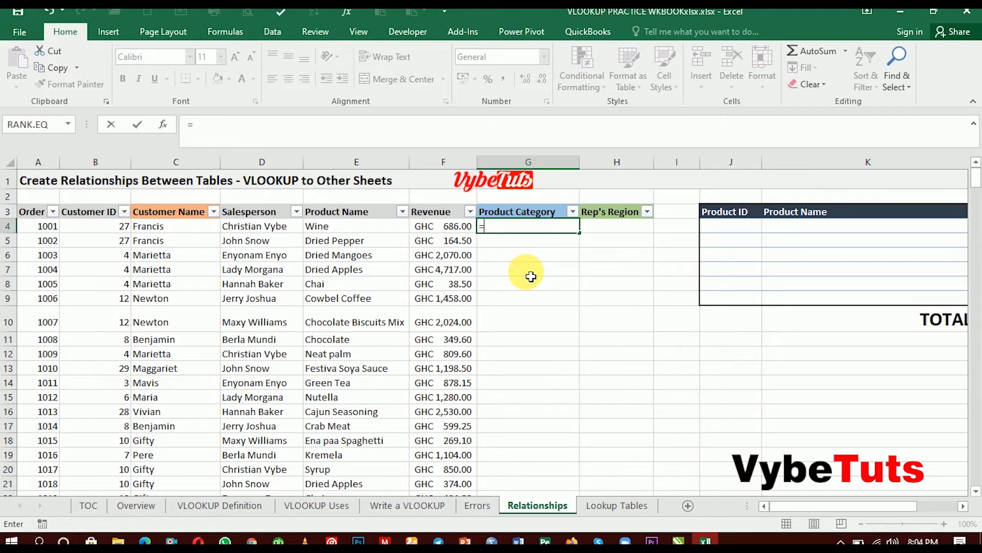
pyautogui.write('VLOOKUP(')
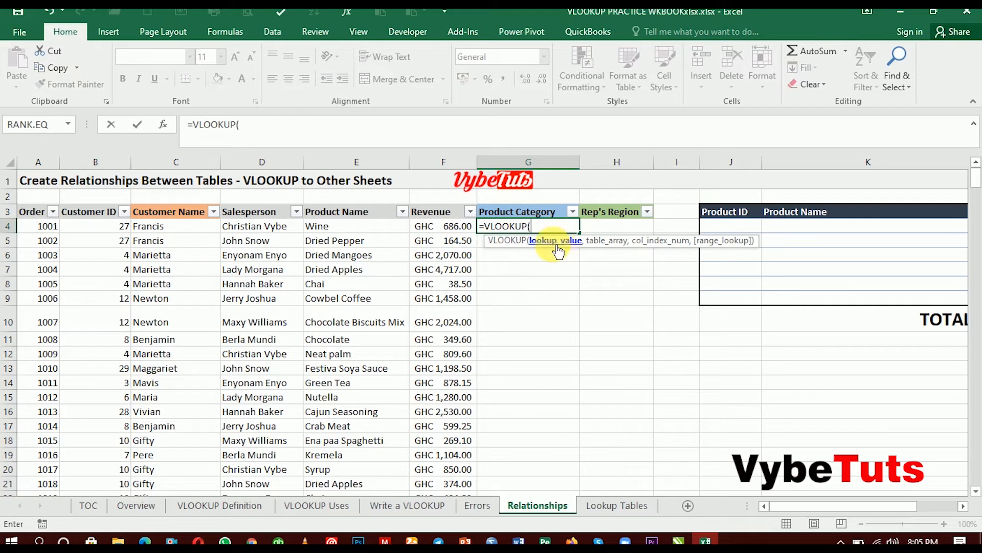
pyautogui.click(347, 232)
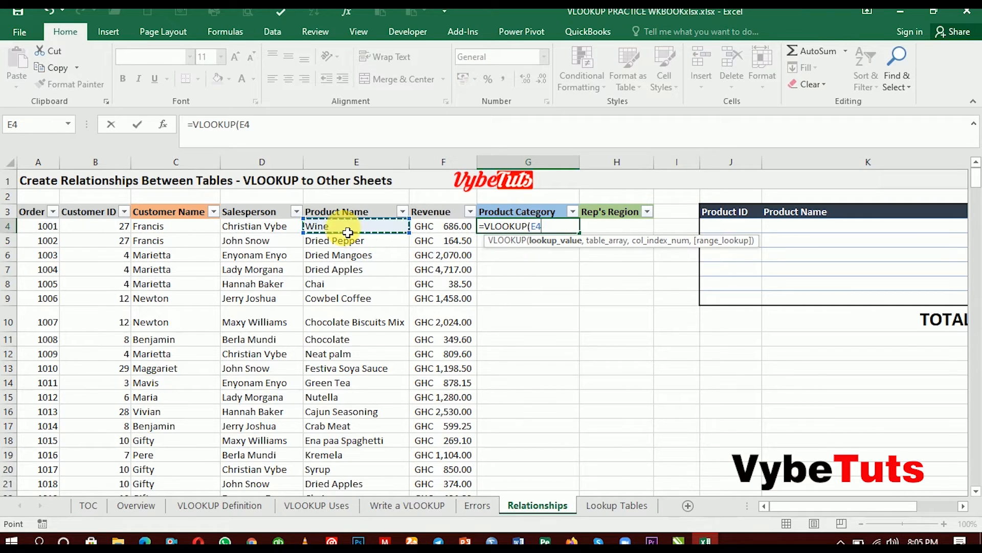
pyautogui.write(',')
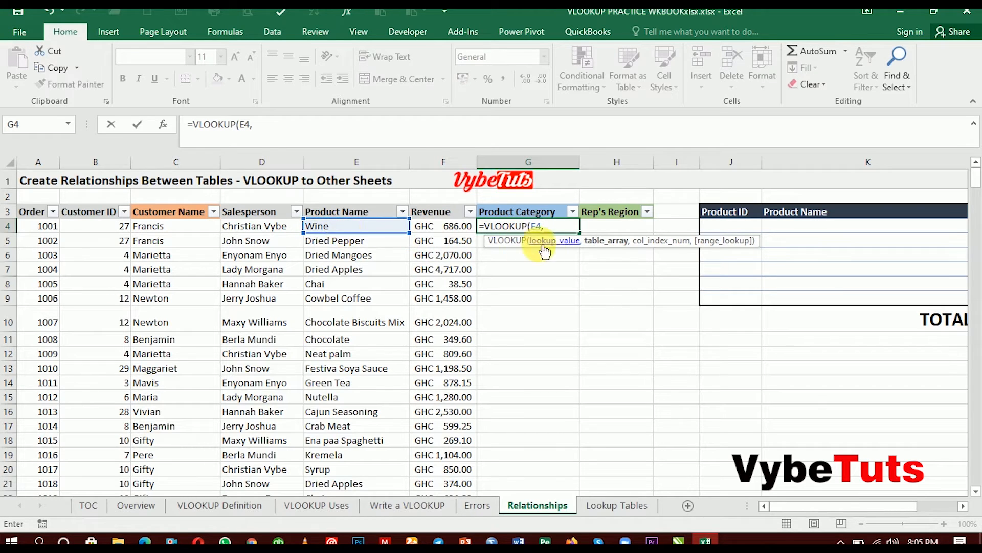
# Set the VLOOKUP's table array to A4:B20 on the Lookup Tables sheet and lock it as $A$4:$B$20
pyautogui.click(616, 504)
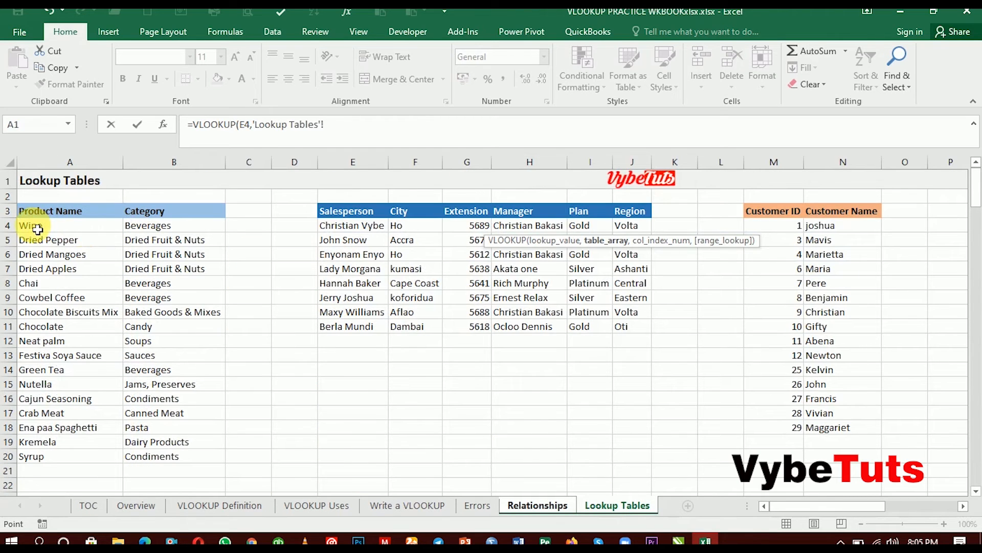
pyautogui.moveTo(36, 229); pyautogui.dragTo(187, 466)
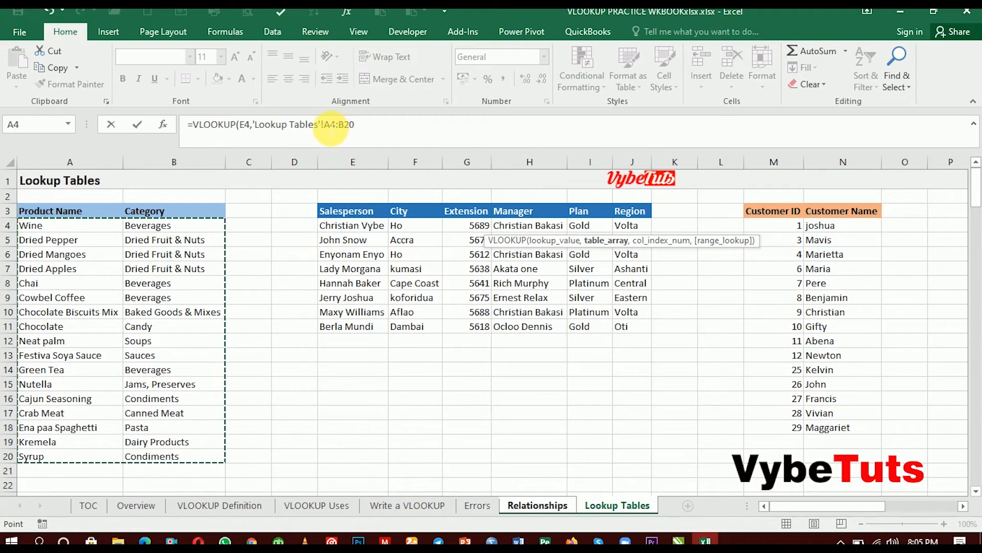
pyautogui.moveTo(324, 124); pyautogui.dragTo(354, 125)
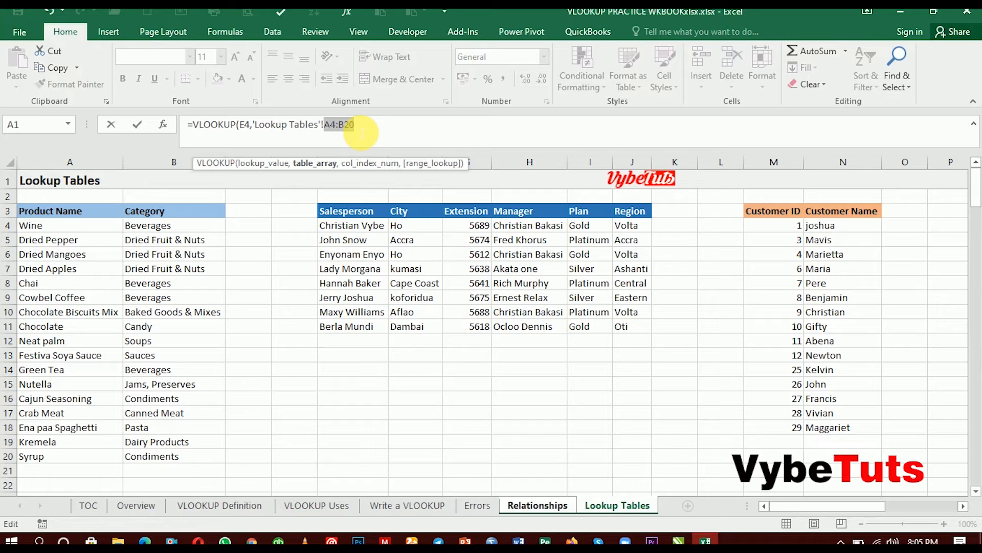
pyautogui.press('F4')
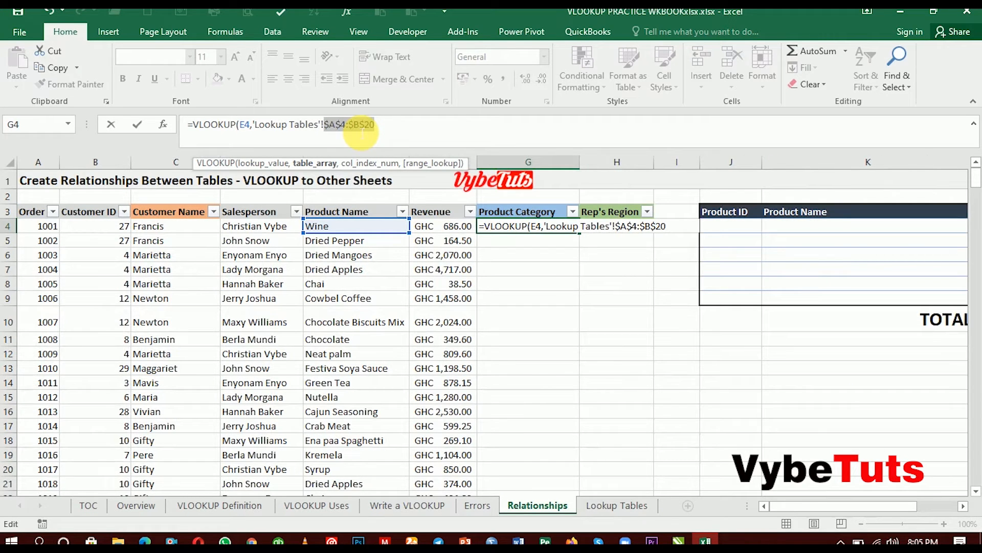
pyautogui.click(409, 138)
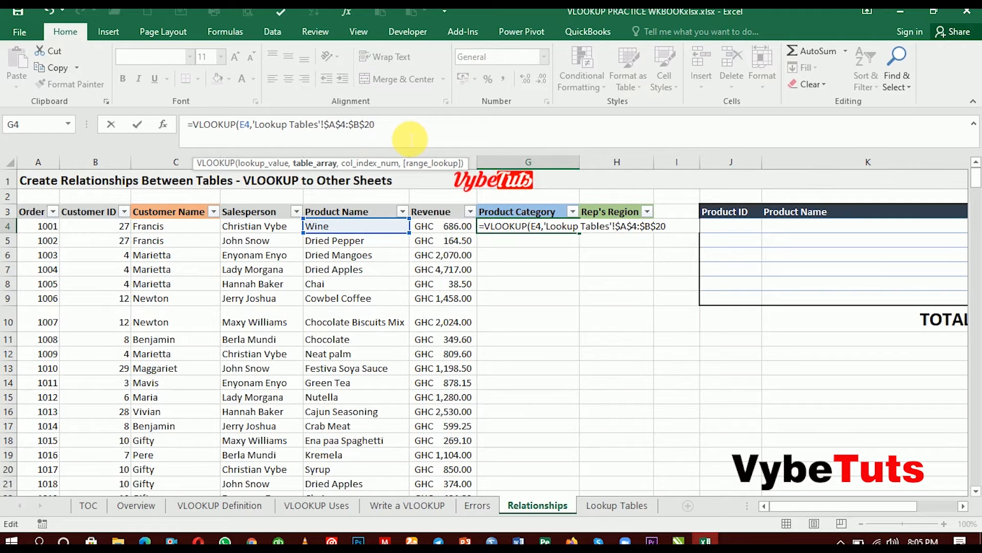
pyautogui.write(',')
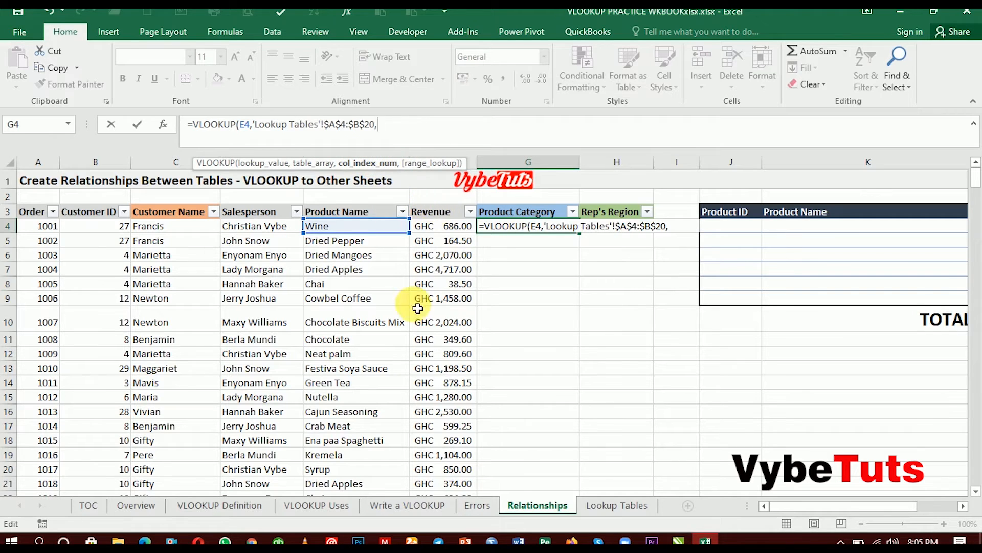
pyautogui.click(616, 504)
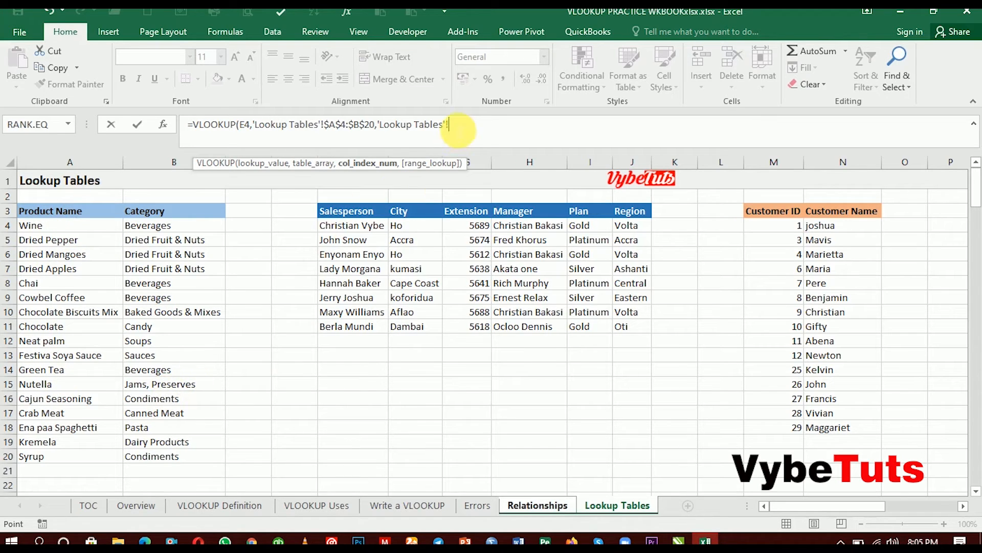
pyautogui.moveTo(449, 126); pyautogui.dragTo(390, 130)
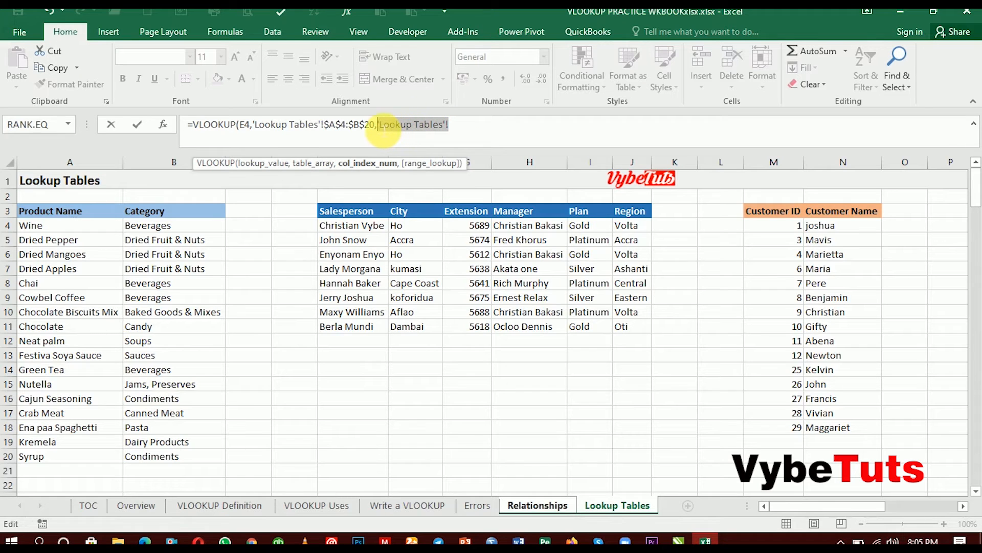
pyautogui.press('BackSpace')
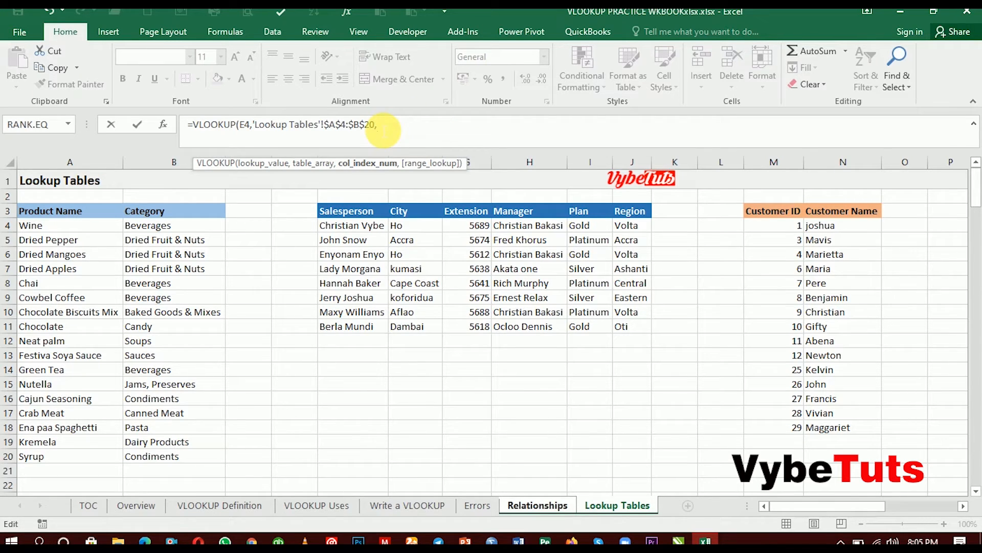
pyautogui.click(527, 506)
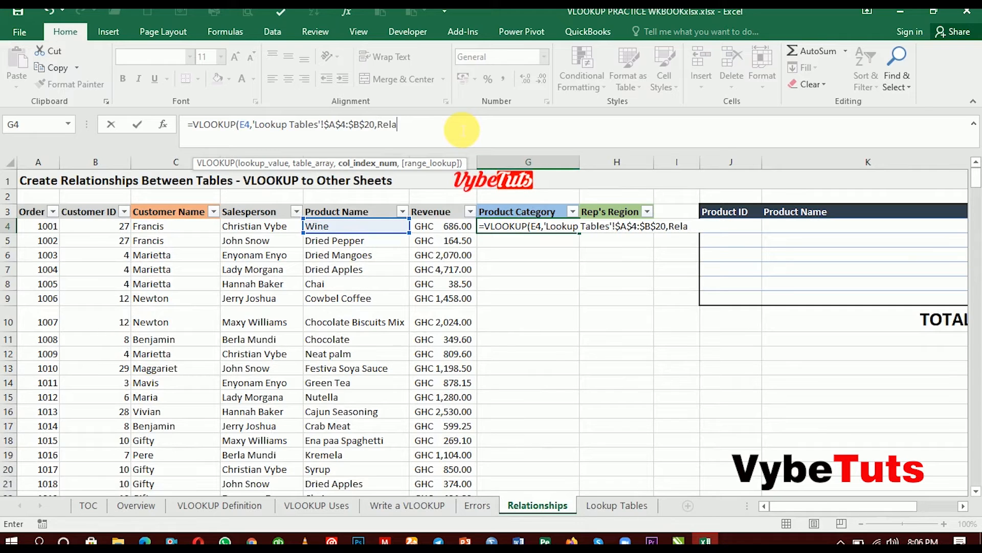
pyautogui.press('BackSpace')
pyautogui.press('BackSpace')
pyautogui.press('BackSpace')
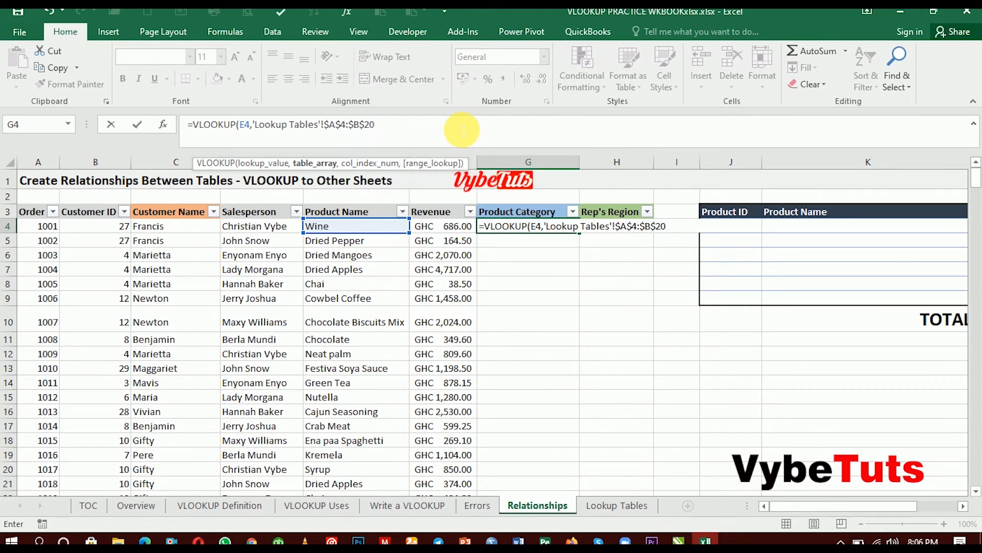
pyautogui.write(',')
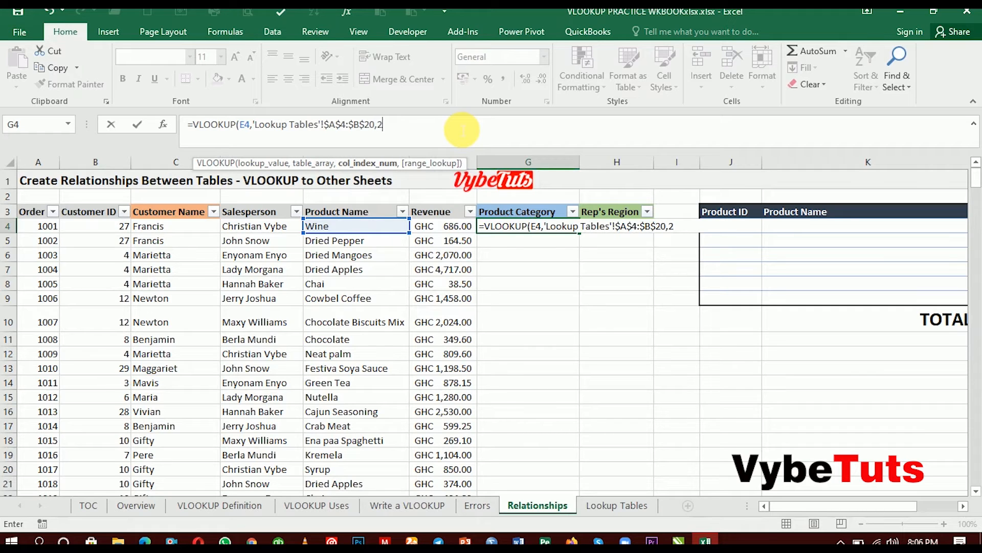
# Complete the G4 VLOOKUP with column index 2 and range lookup 0, and fill it down the Product Category column
pyautogui.write('2,')
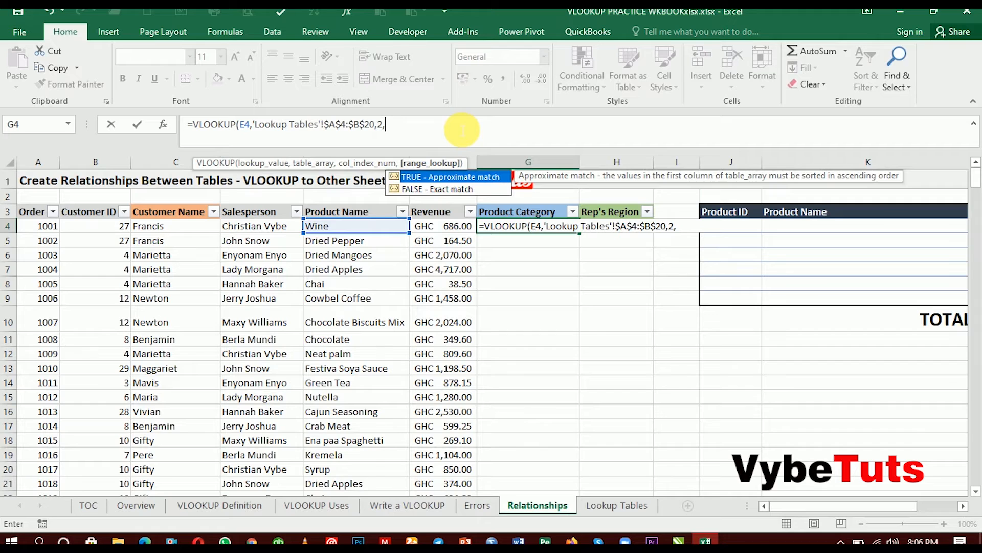
pyautogui.write('0)')
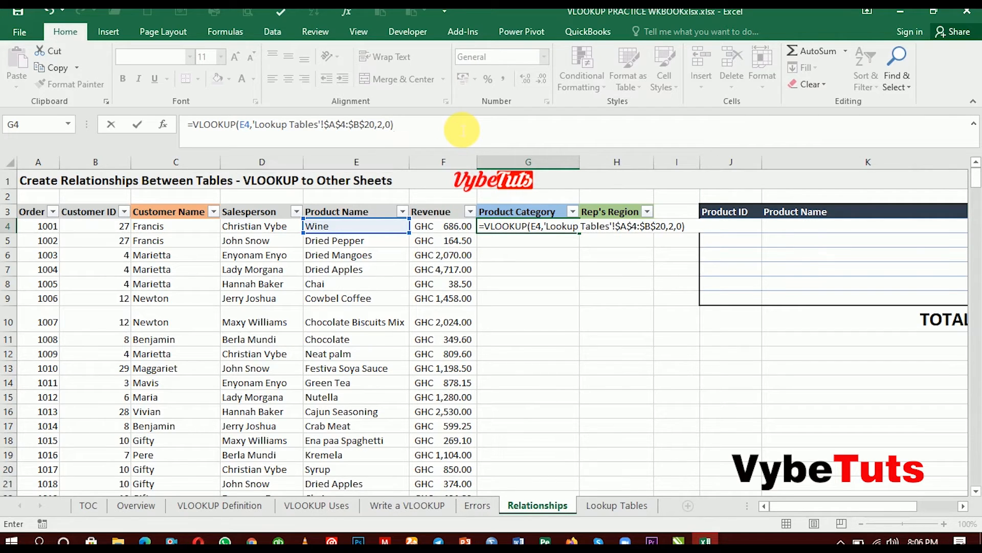
pyautogui.press('Return')
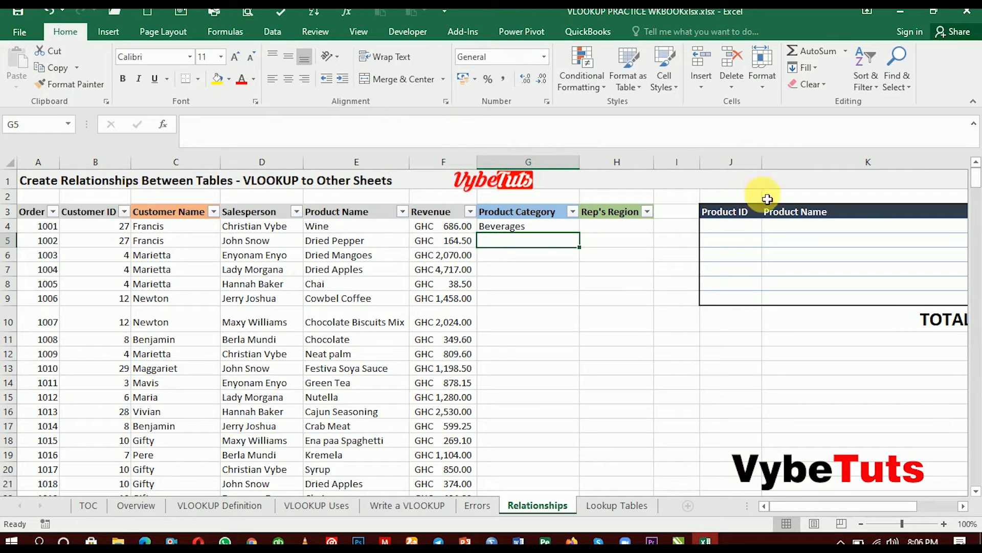
pyautogui.click(561, 228)
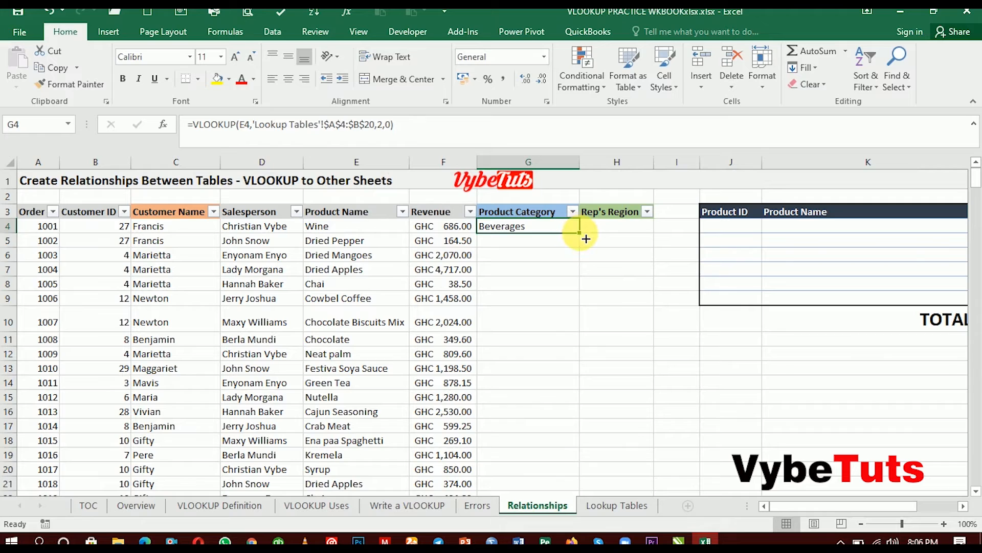
pyautogui.doubleClick(581, 233)
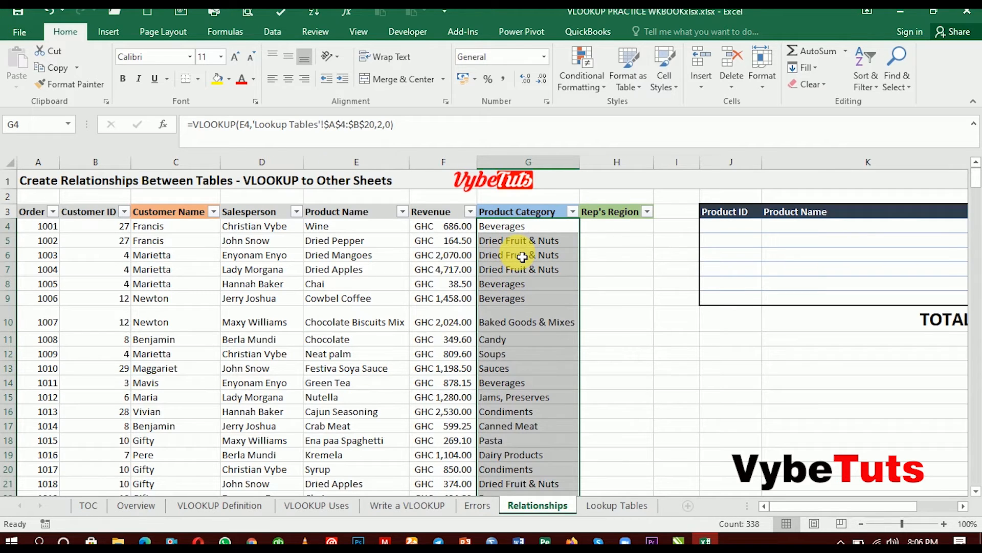
# Filter the Product Category column to show only the #N/A rows
pyautogui.click(572, 212)
pyautogui.moveTo(563, 364); pyautogui.dragTo(561, 413)
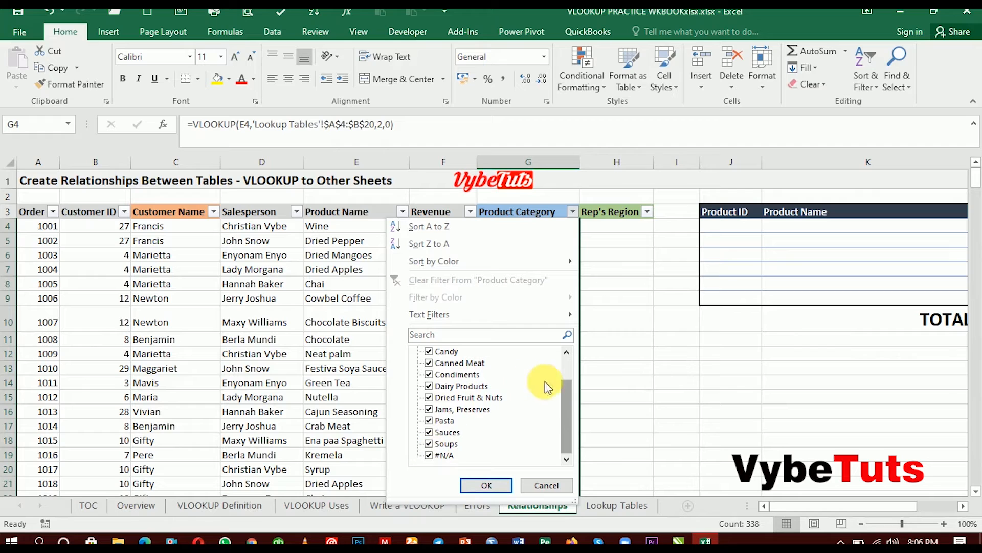
pyautogui.moveTo(564, 406); pyautogui.dragTo(565, 350)
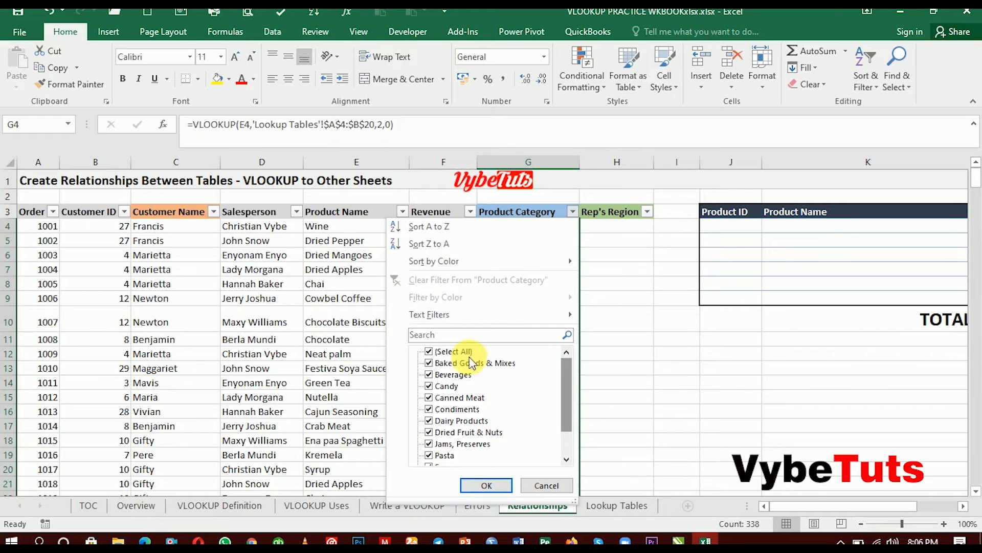
pyautogui.click(428, 351)
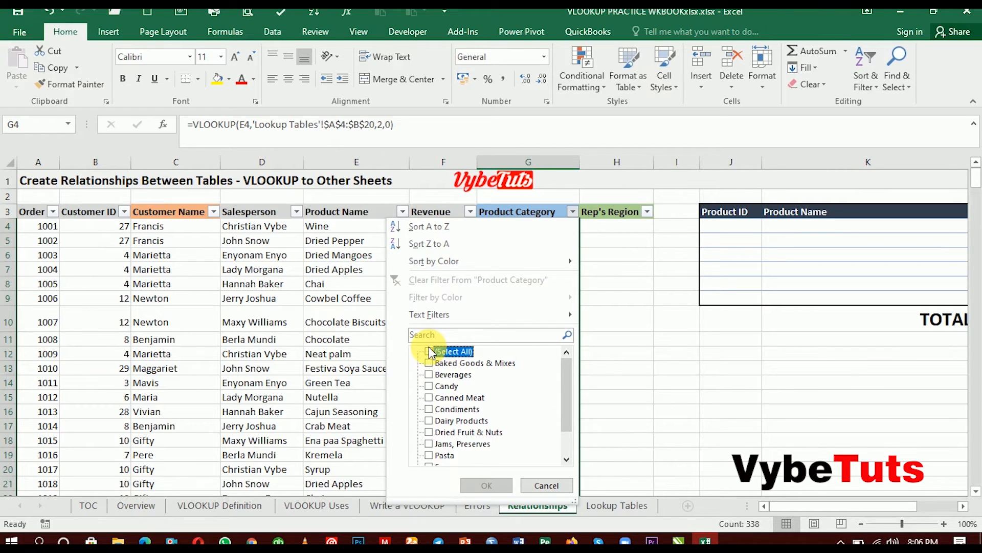
pyautogui.moveTo(564, 382); pyautogui.dragTo(566, 444)
pyautogui.click(429, 455)
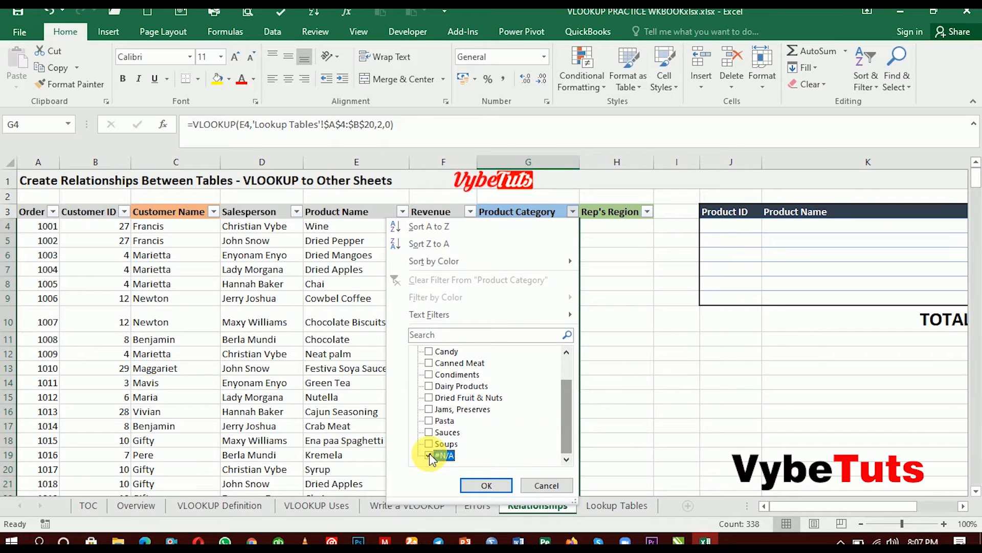
pyautogui.click(486, 485)
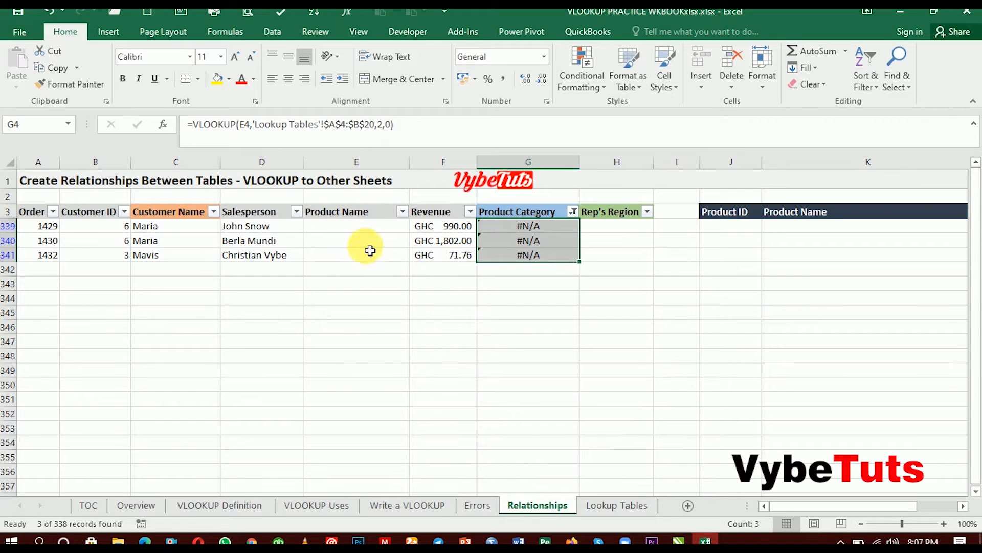
# Reselect all values in the Product Category filter to show every row again
pyautogui.click(573, 211)
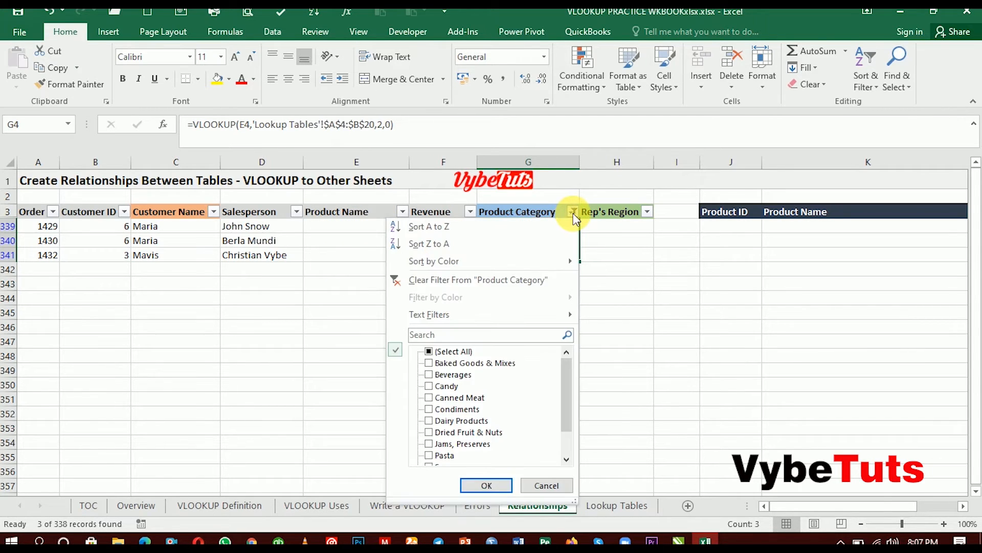
pyautogui.click(430, 353)
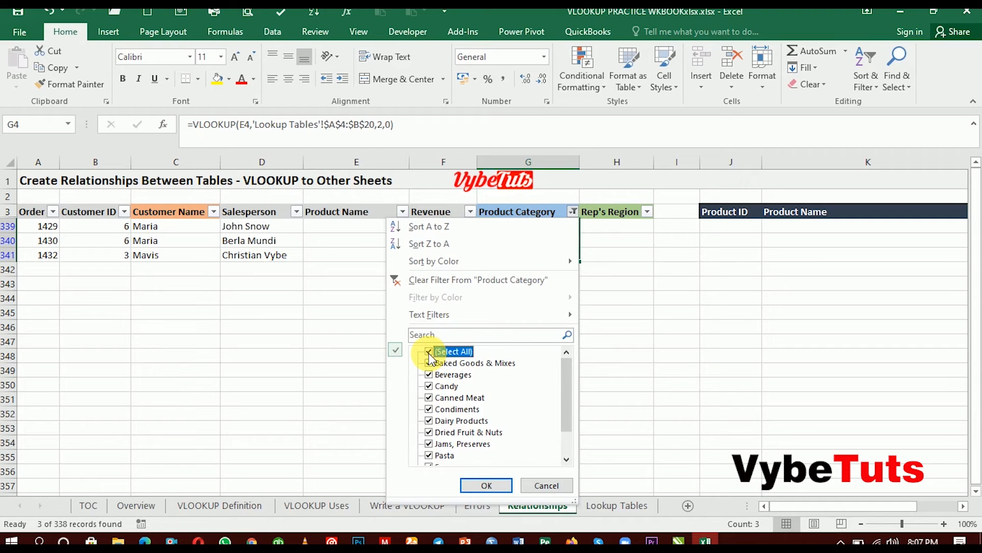
pyautogui.click(486, 486)
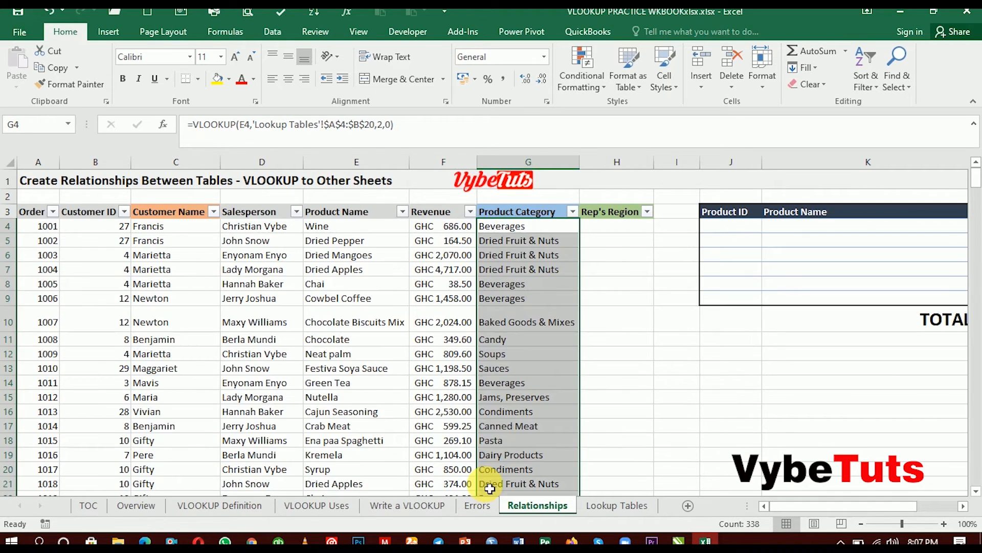
# For the Rep's Region lookup in H4, check the Region column of the salesperson table on the Lookup Tables sheet and return to Relationships
pyautogui.click(629, 228)
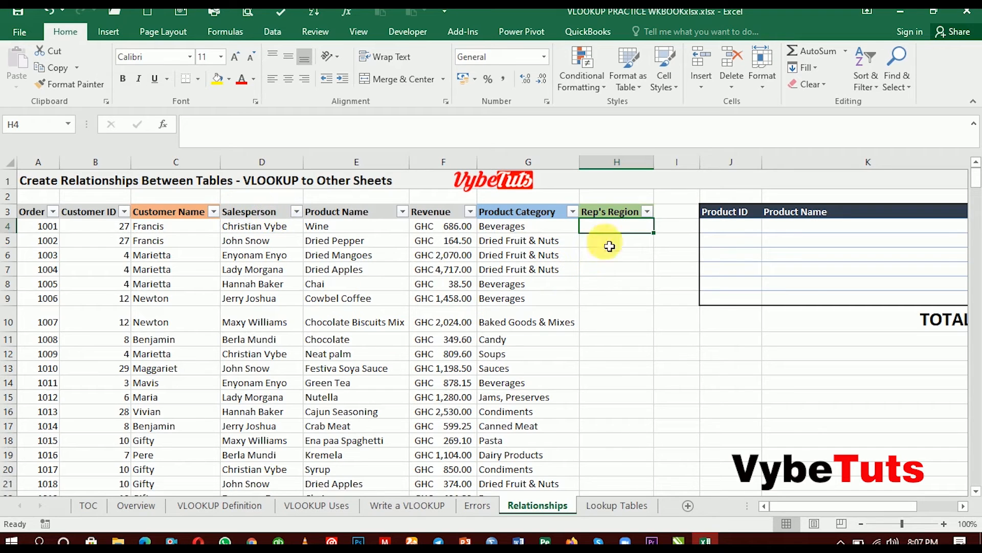
pyautogui.click(600, 506)
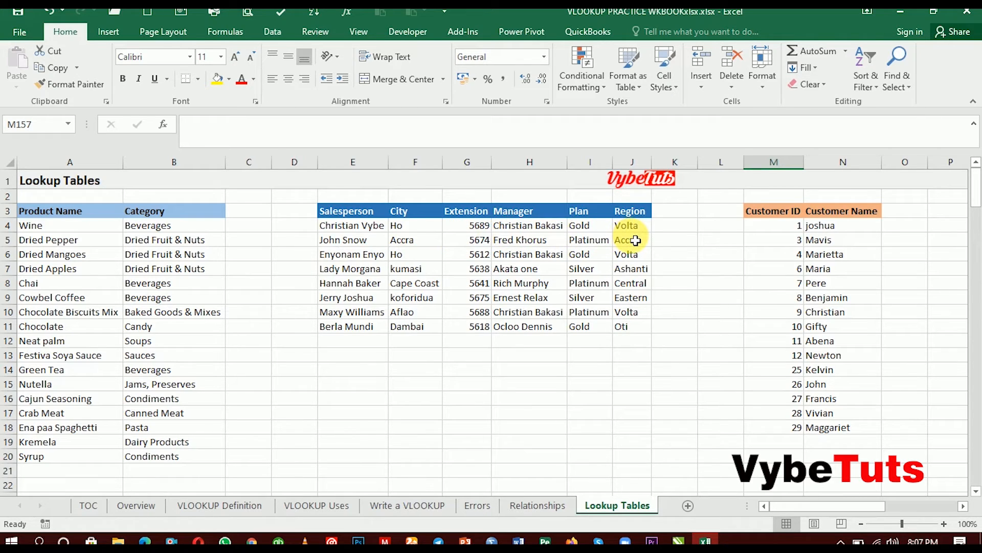
pyautogui.click(530, 508)
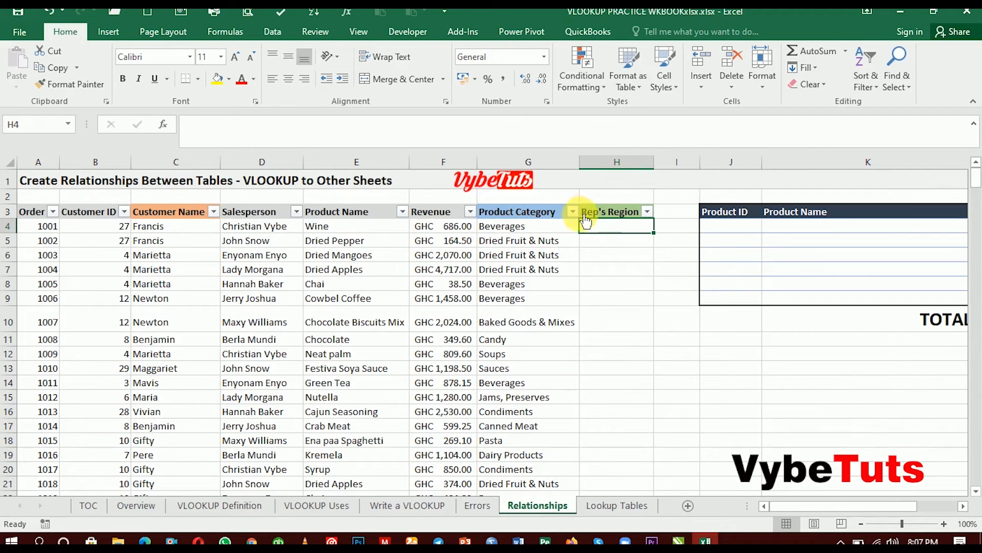
# Start a VLOOKUP formula in H4 with lookup value D4 and the salesperson table E4:J11 on the Lookup Tables sheet as table array
pyautogui.write('=VLOOKU')
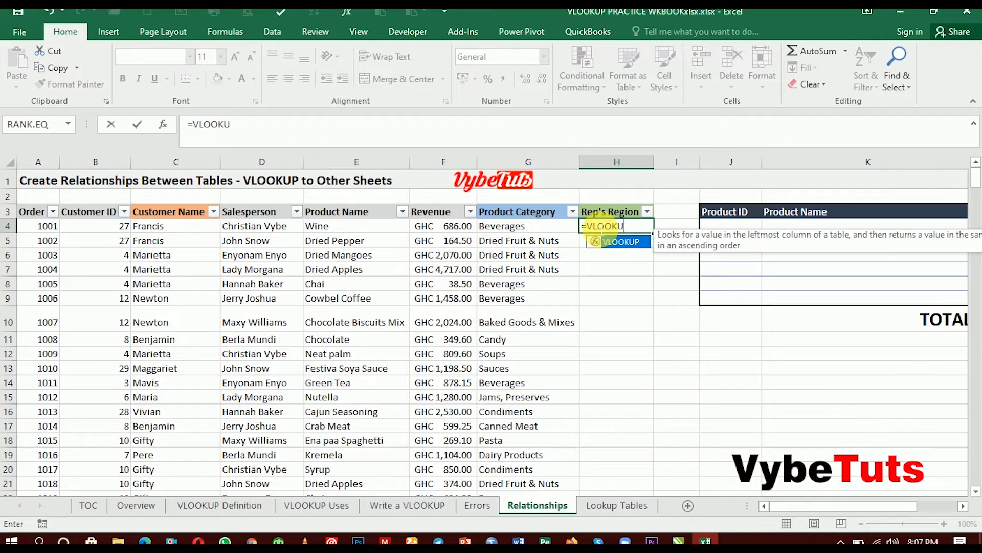
pyautogui.write('P(')
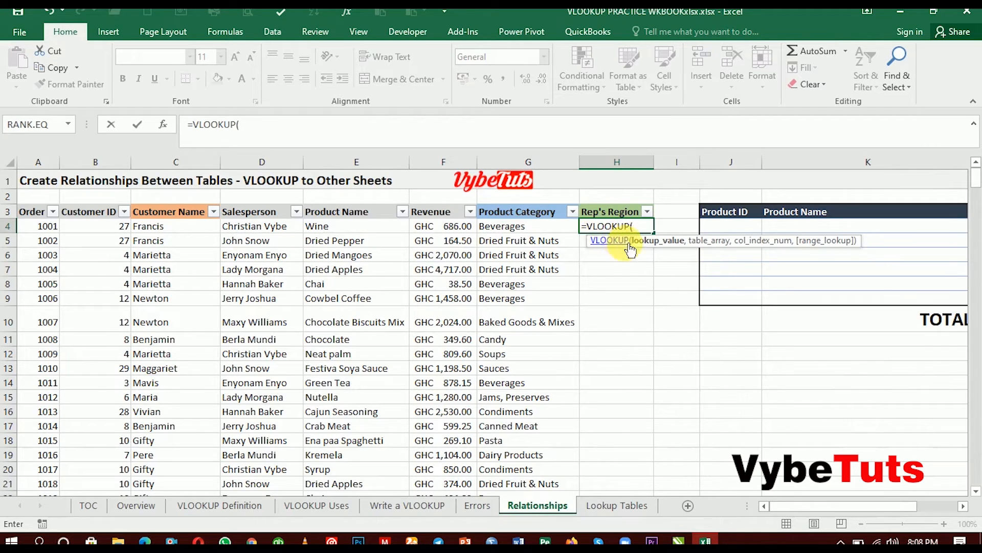
pyautogui.click(254, 230)
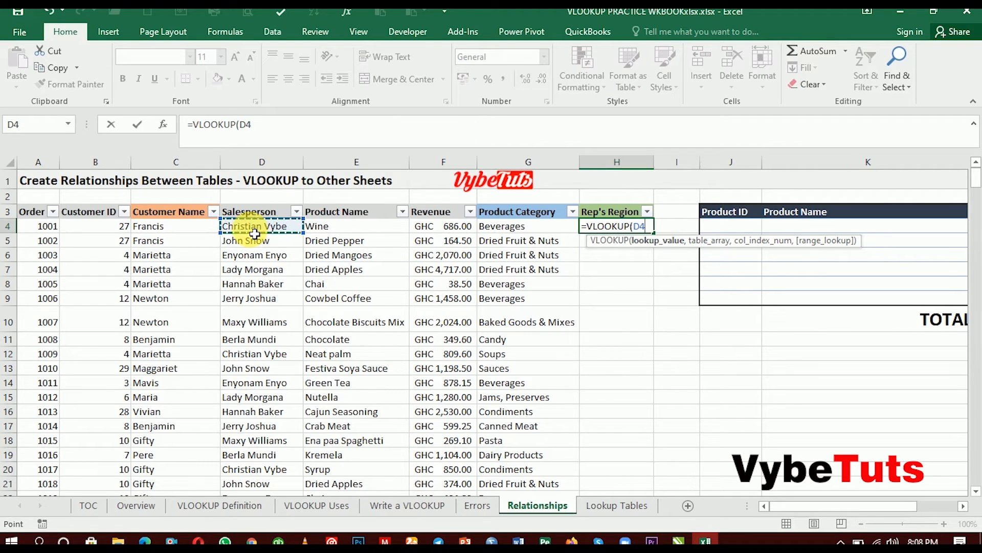
pyautogui.write(',')
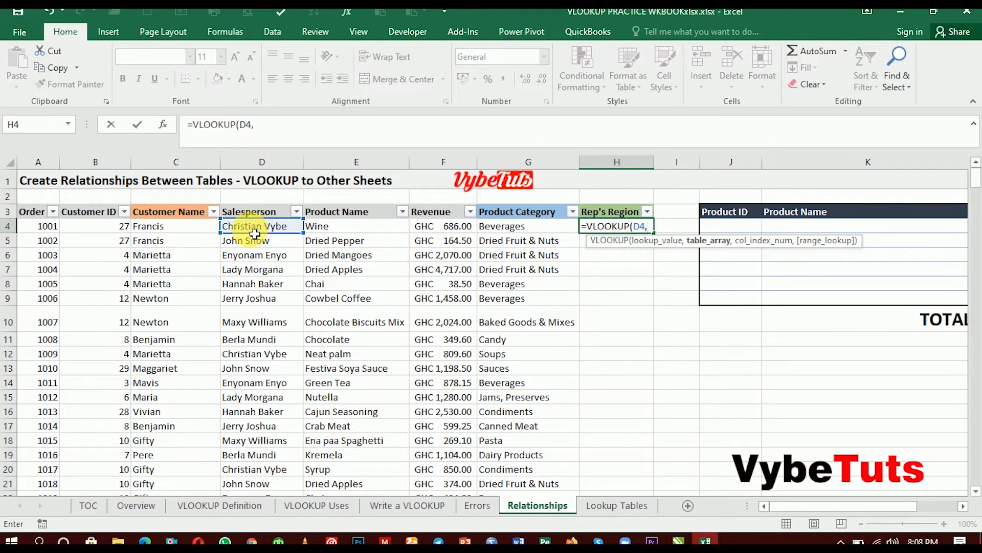
pyautogui.click(603, 508)
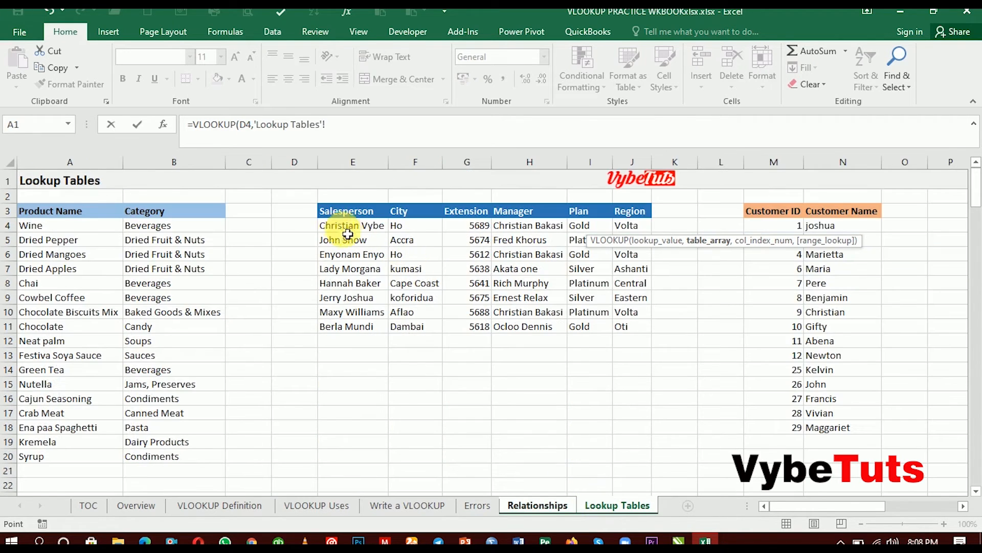
pyautogui.moveTo(335, 232); pyautogui.dragTo(636, 333)
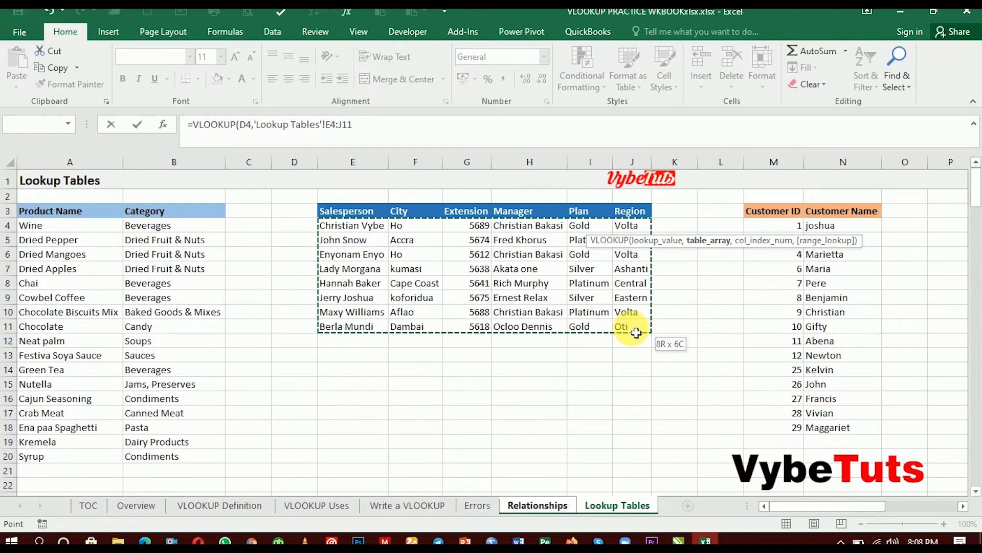
pyautogui.moveTo(636, 334); pyautogui.dragTo(637, 333)
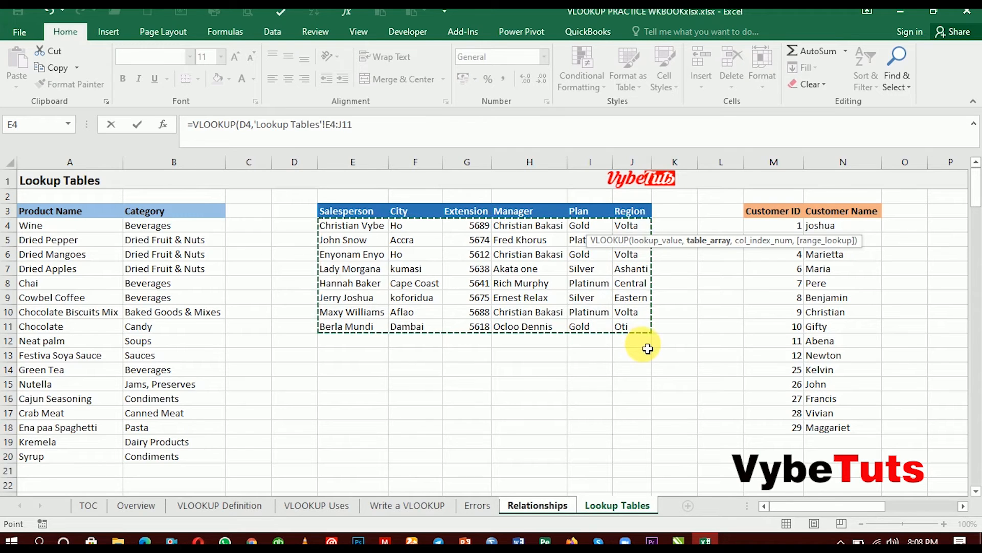
# Make the table array reference in the H4 formula absolute as $E$4:$J$11
pyautogui.moveTo(330, 124); pyautogui.dragTo(361, 138)
pyautogui.click(332, 128)
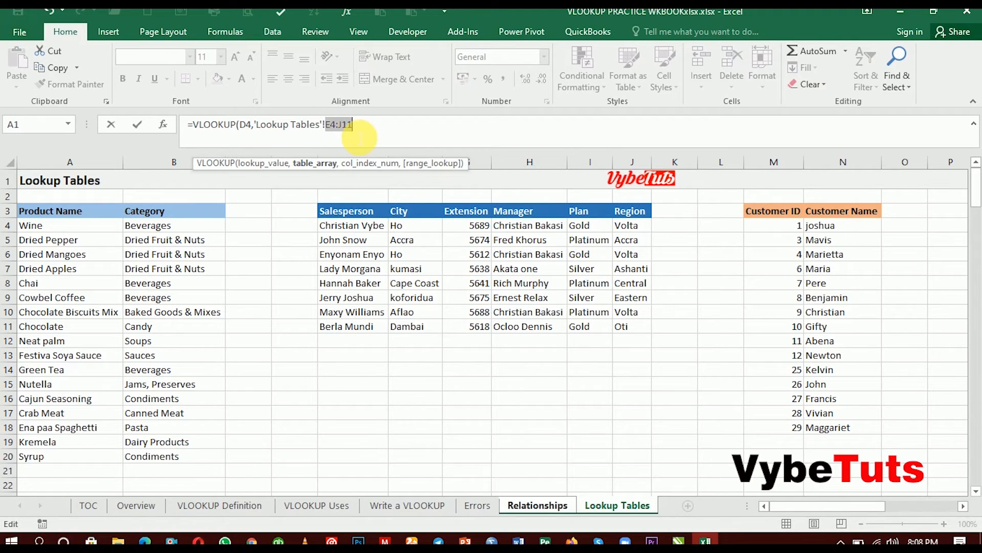
pyautogui.press('F4')
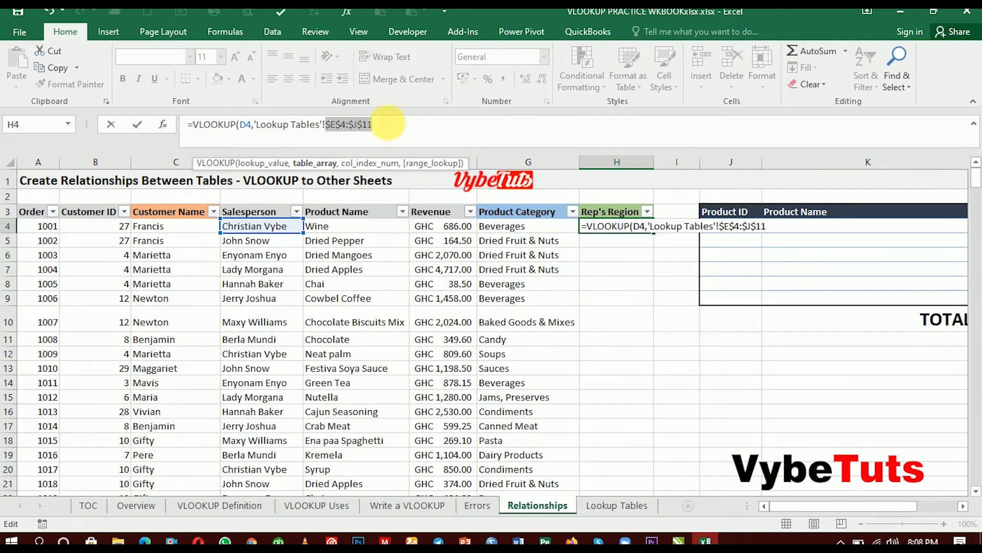
pyautogui.click(404, 140)
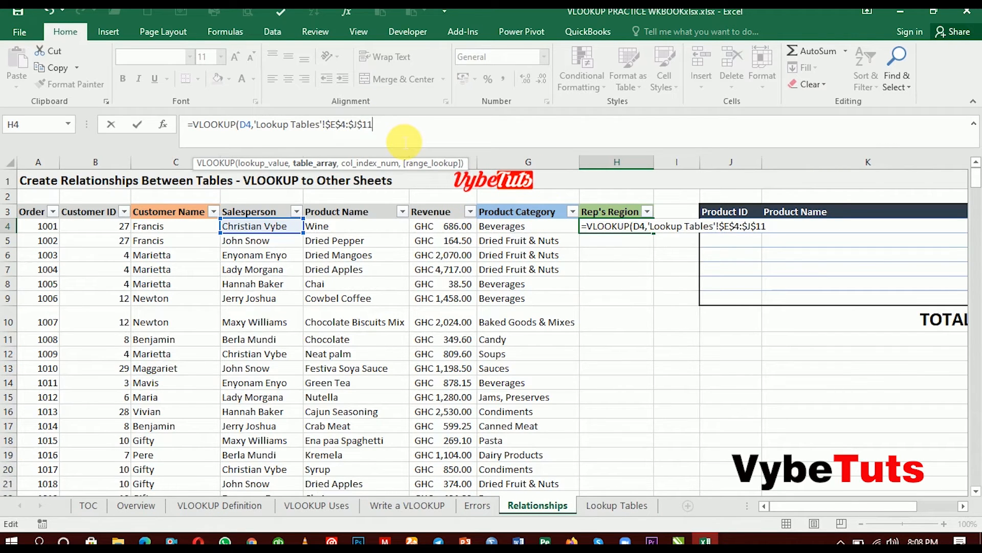
# Complete the H4 VLOOKUP with column index 2 and range lookup 0, and fill it down the Rep's Region column
pyautogui.write(',')
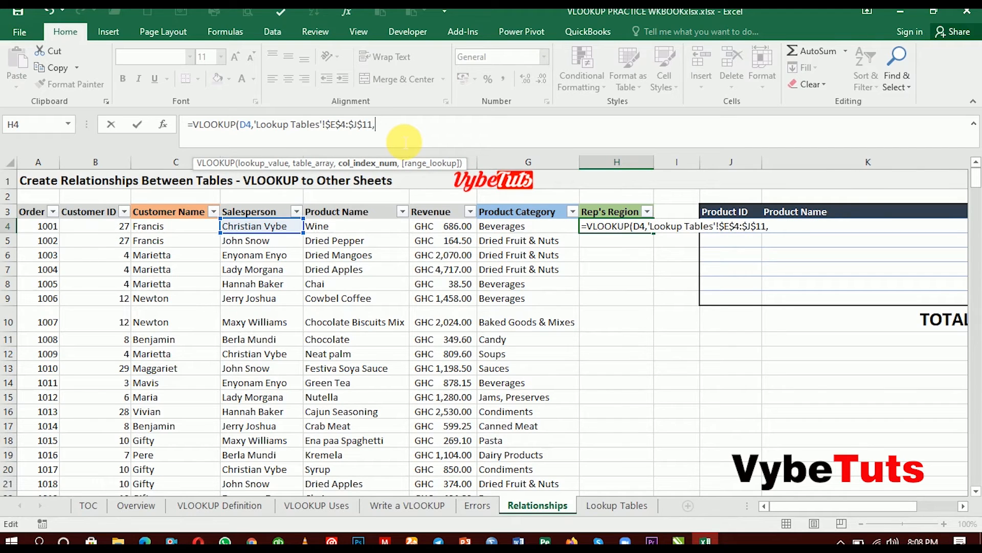
pyautogui.write('2,')
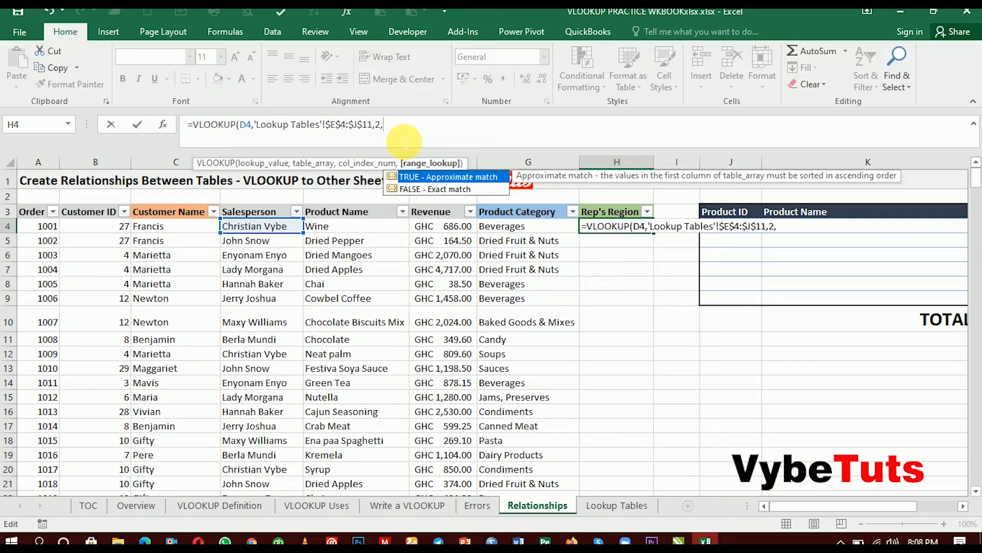
pyautogui.write('0)')
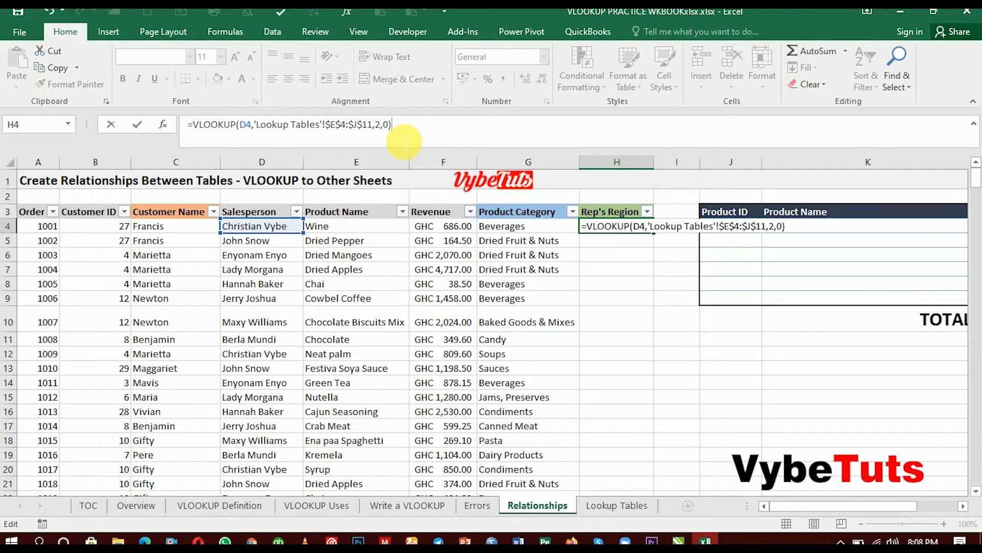
pyautogui.press('Return')
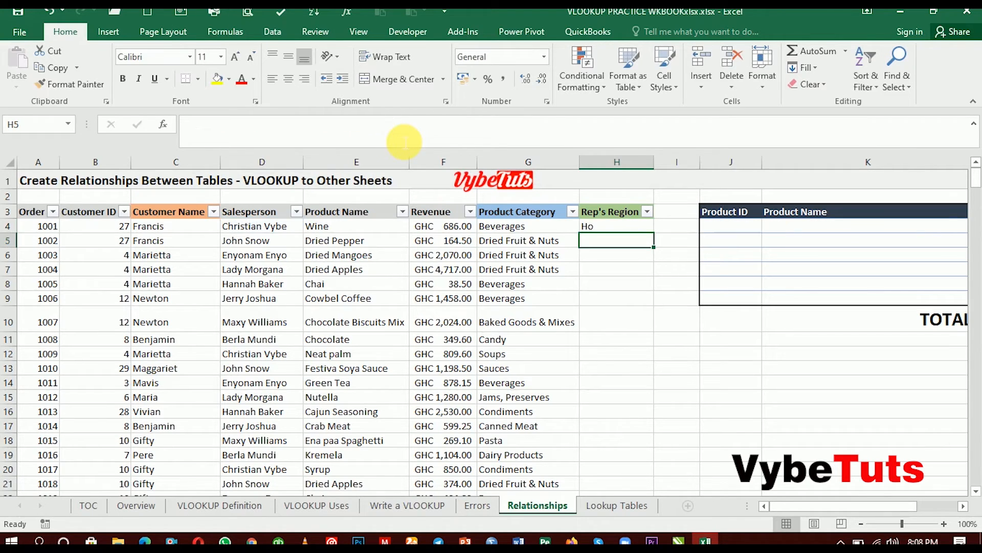
pyautogui.click(639, 230)
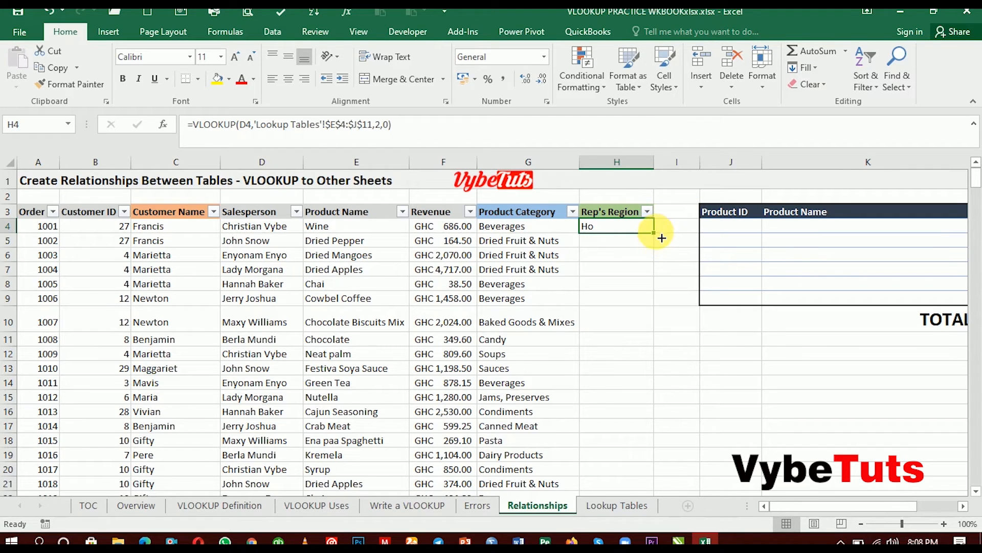
pyautogui.doubleClick(659, 239)
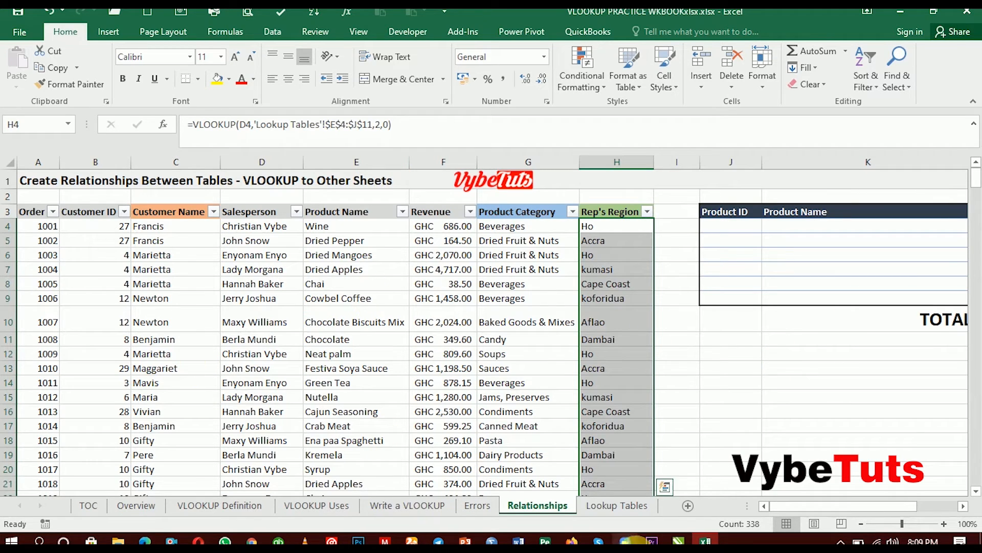
# Compare the empty Product ID order table on Relationships with the product price table on the Lookup Tables sheet
pyautogui.moveTo(849, 507); pyautogui.dragTo(912, 505)
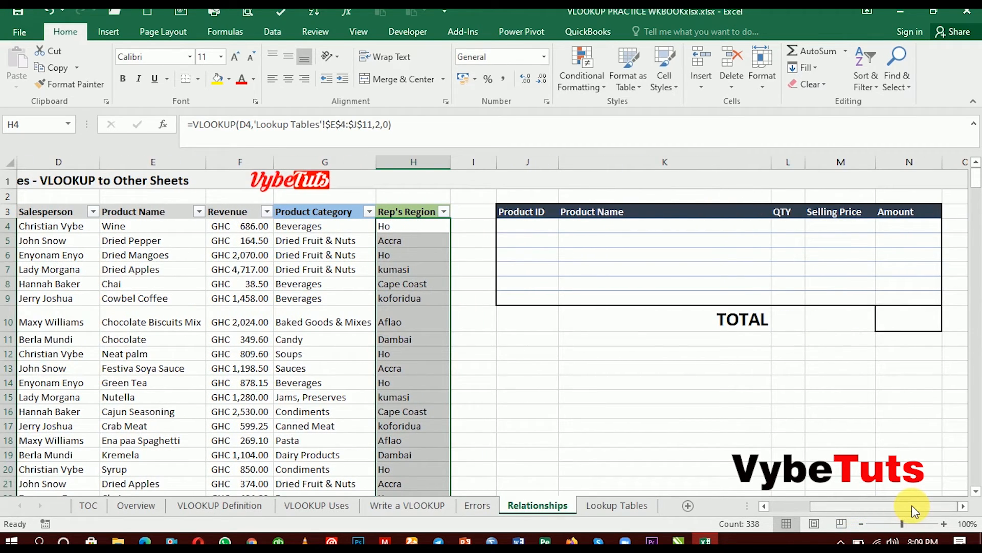
pyautogui.moveTo(911, 504); pyautogui.dragTo(912, 505)
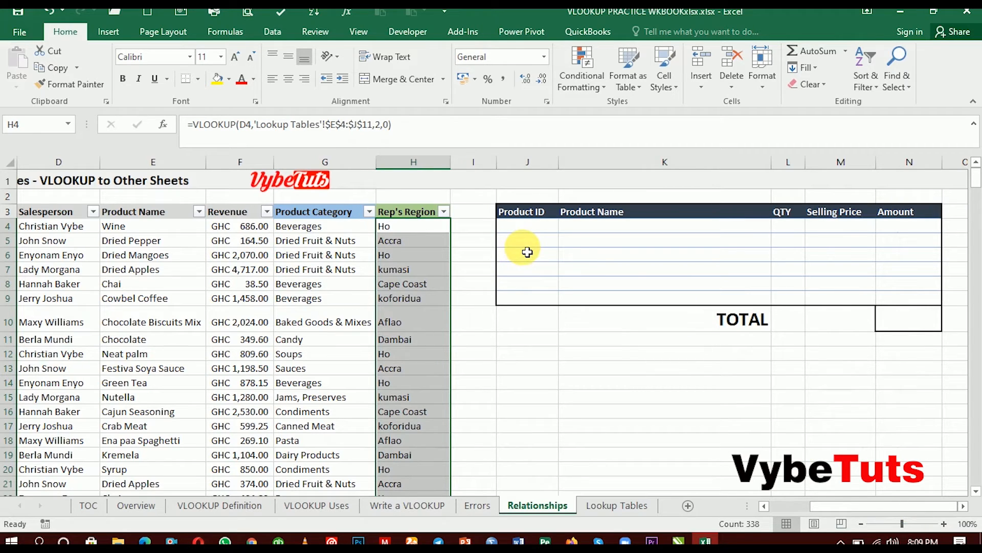
pyautogui.click(614, 507)
pyautogui.moveTo(826, 507); pyautogui.dragTo(903, 509)
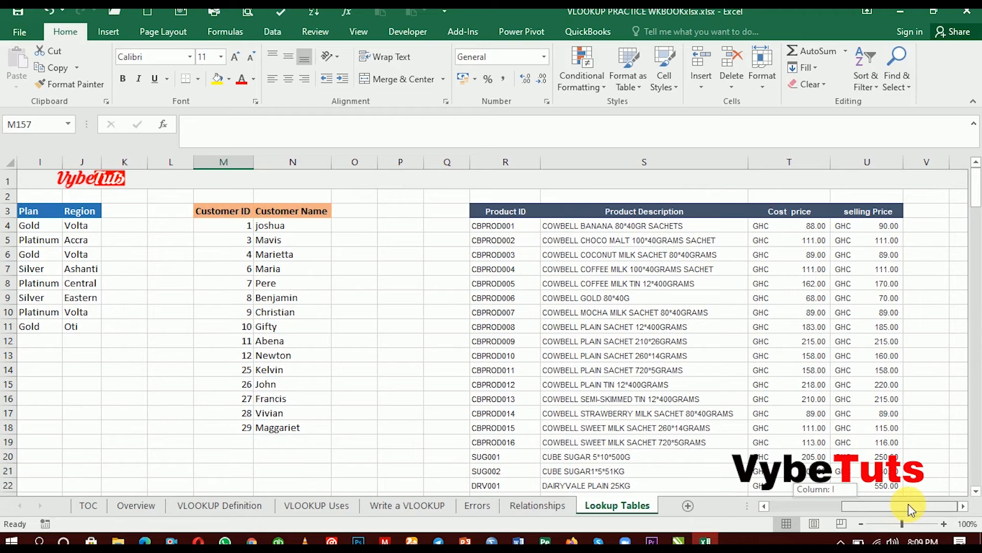
pyautogui.click(530, 505)
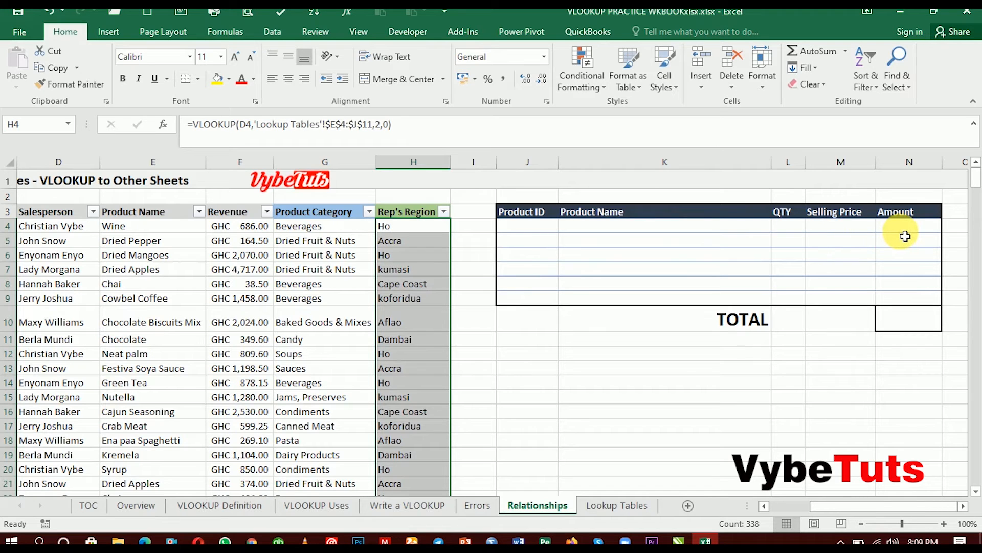
pyautogui.click(903, 326)
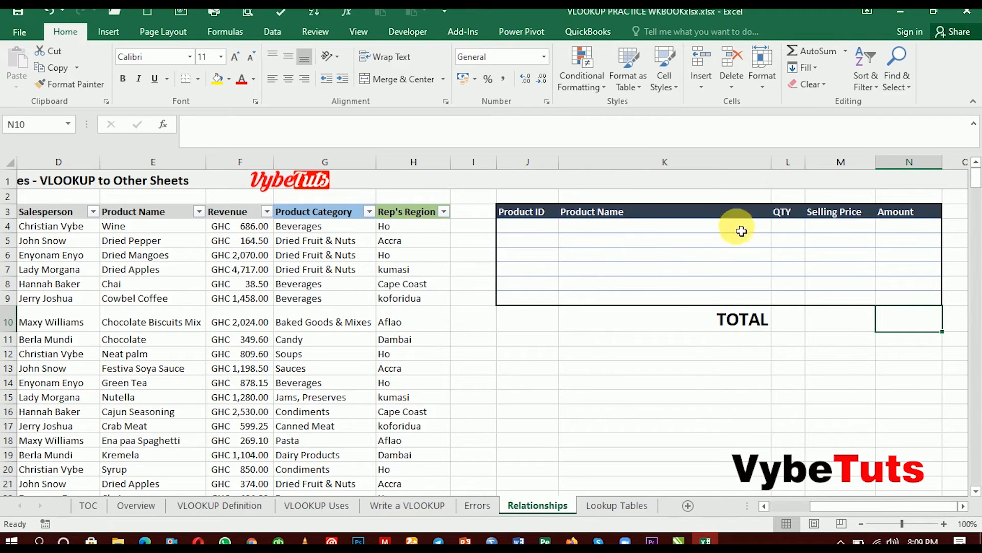
# Enter the quantities 5, 2, 6, 9, 9 and 3 in the QTY column cells L4 to L9
pyautogui.click(794, 233)
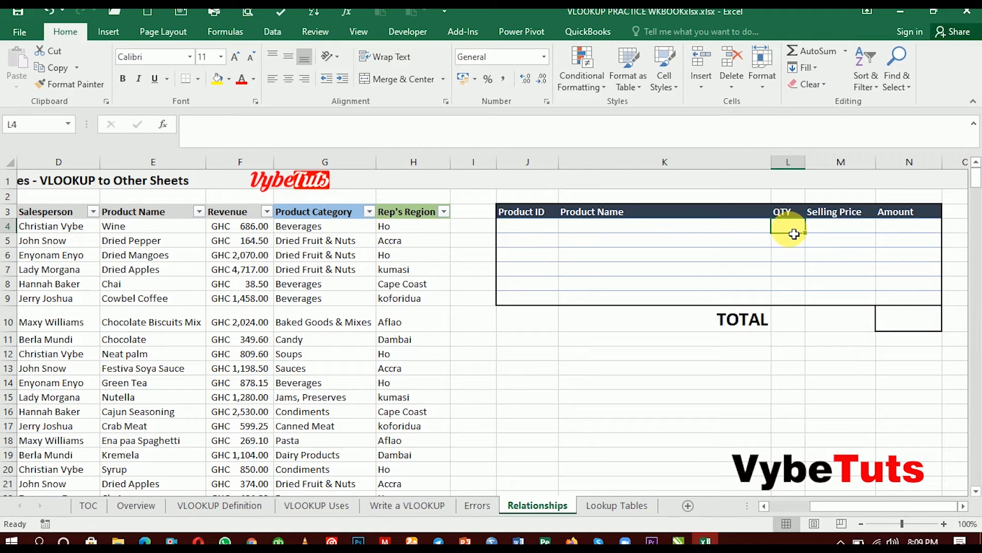
pyautogui.write('5')
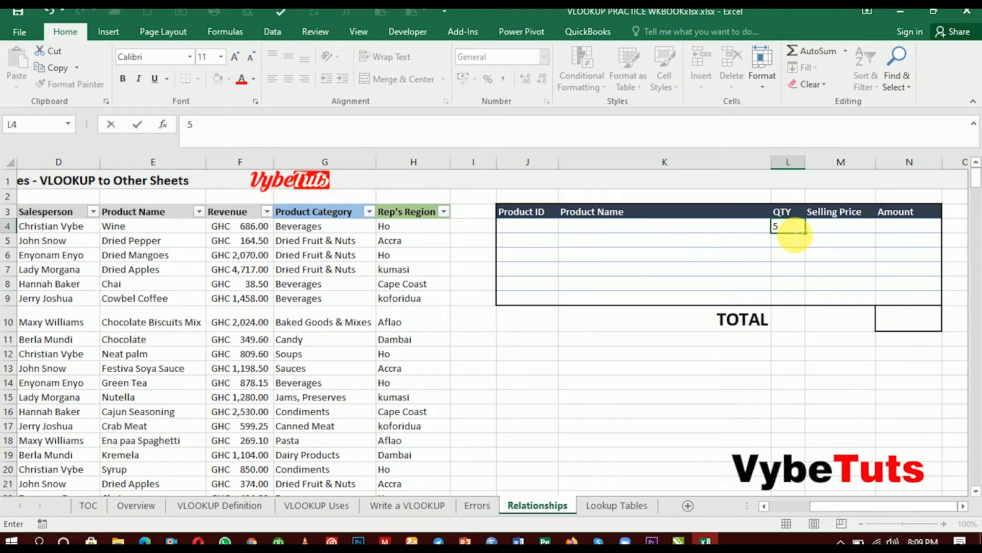
pyautogui.press('Return')
pyautogui.write('2')
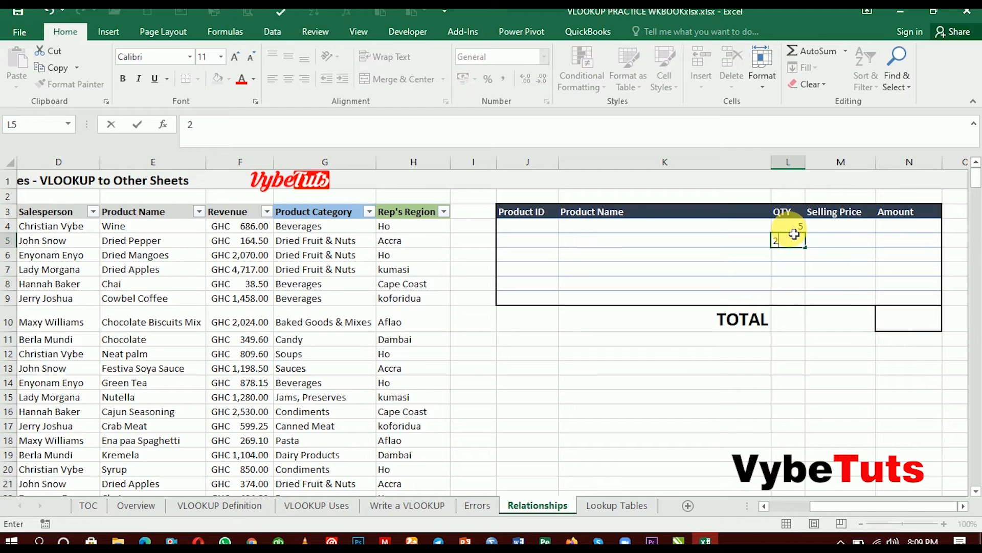
pyautogui.press('Return')
pyautogui.write('6')
pyautogui.press('Return')
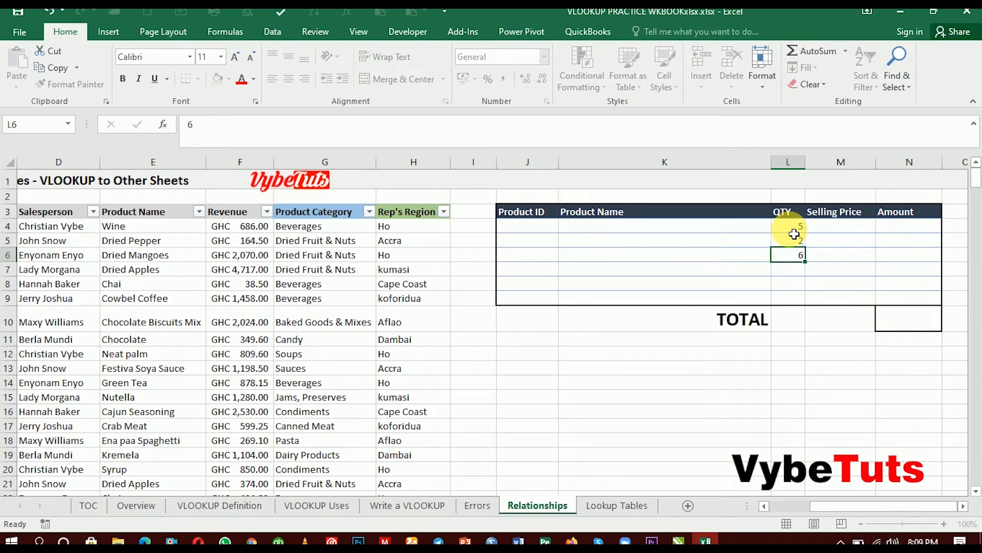
pyautogui.write('9')
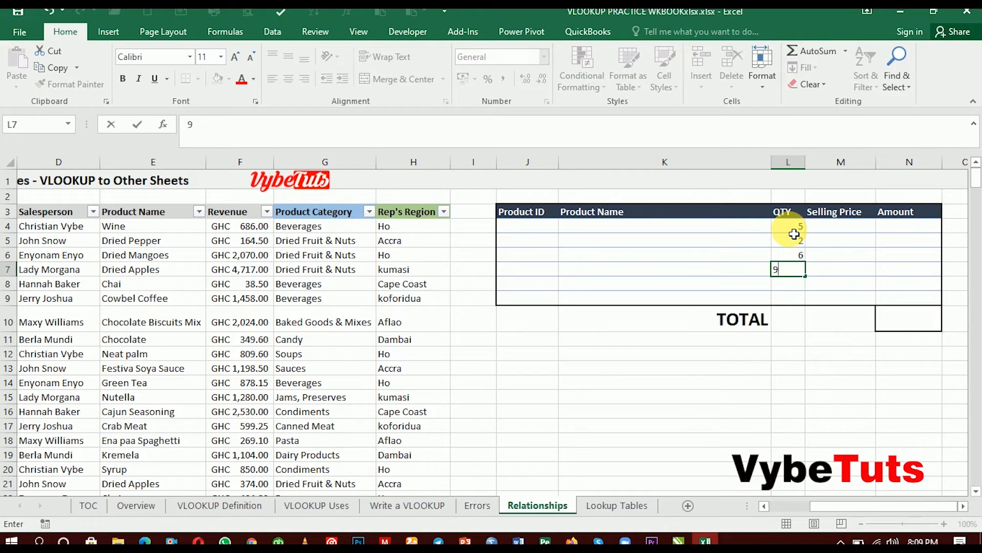
pyautogui.press('Return')
pyautogui.write('9')
pyautogui.press('Return')
pyautogui.write('3')
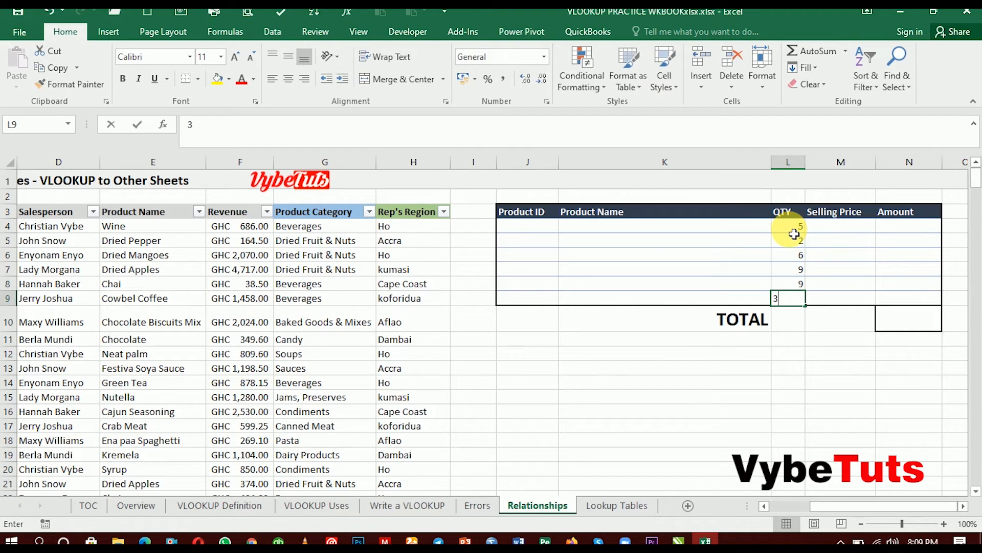
# Calculate the Amount in N4 as =L4*M4 and fill the formula down to N9
pyautogui.click(905, 233)
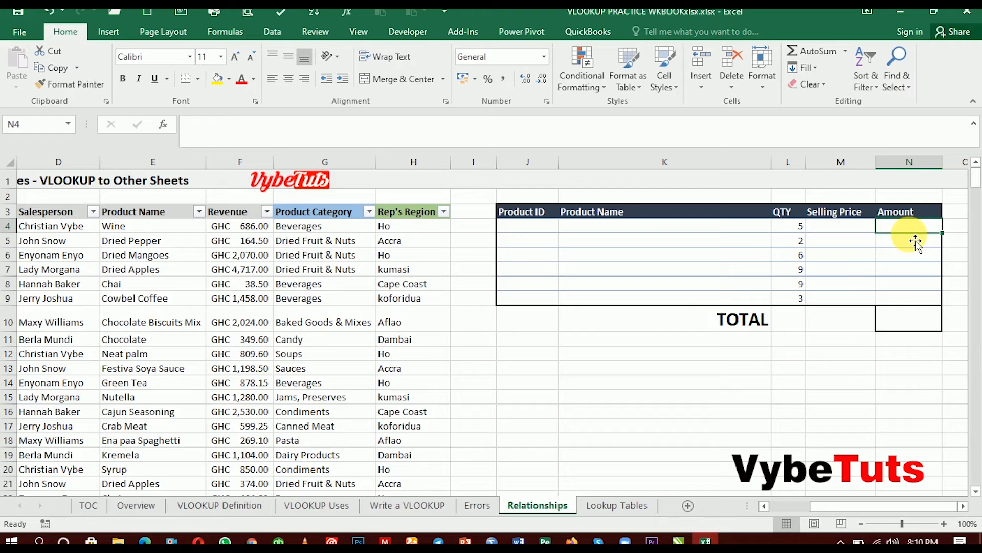
pyautogui.write('=')
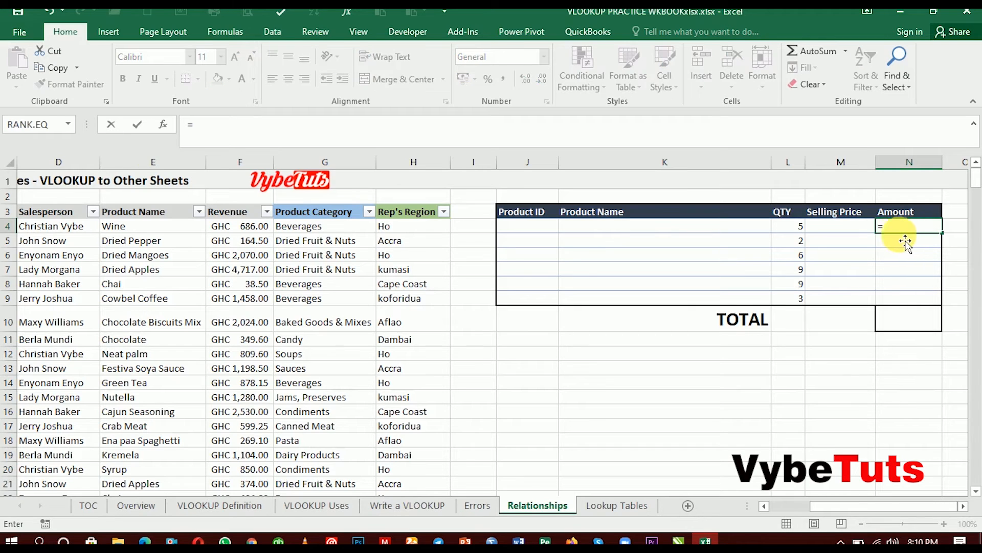
pyautogui.click(799, 231)
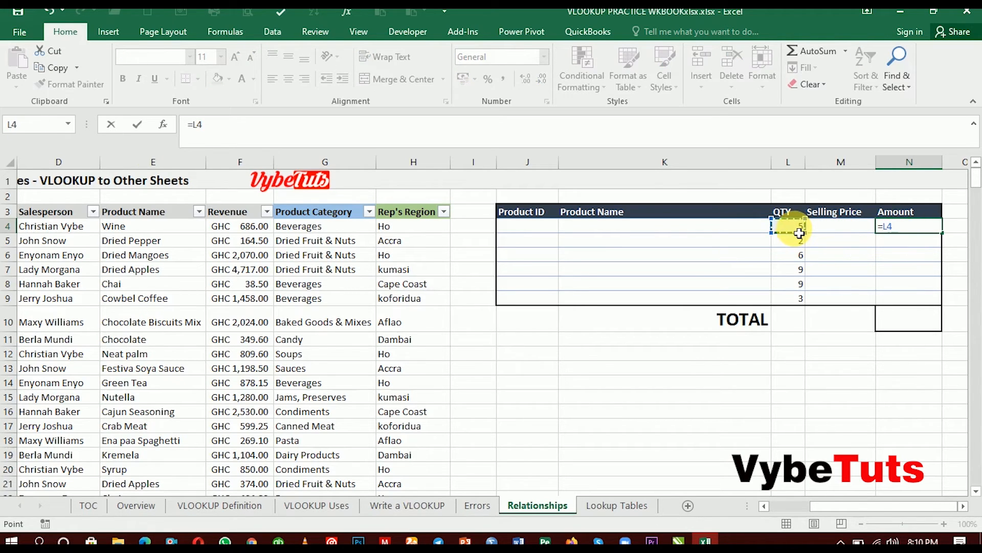
pyautogui.write('*')
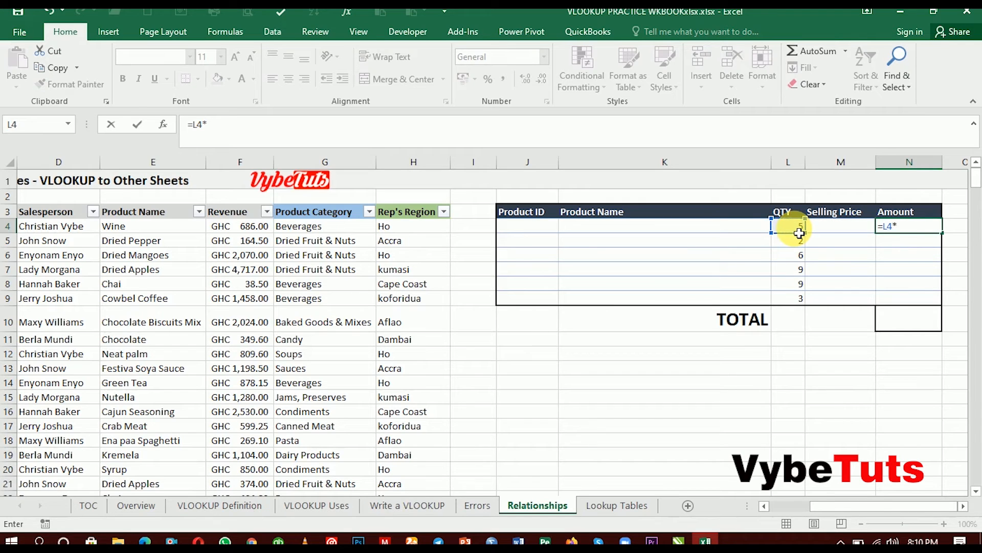
pyautogui.click(845, 230)
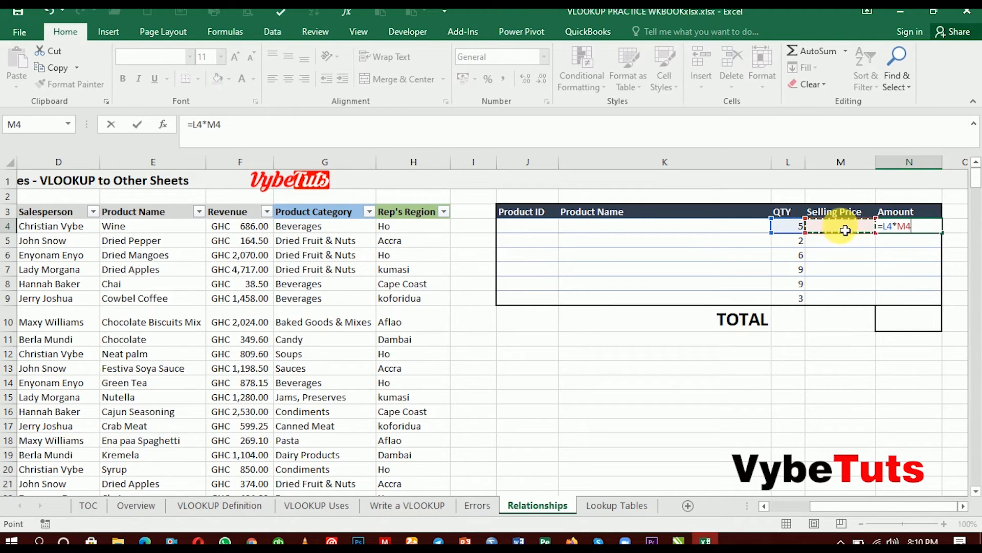
pyautogui.press('Return')
pyautogui.click(910, 230)
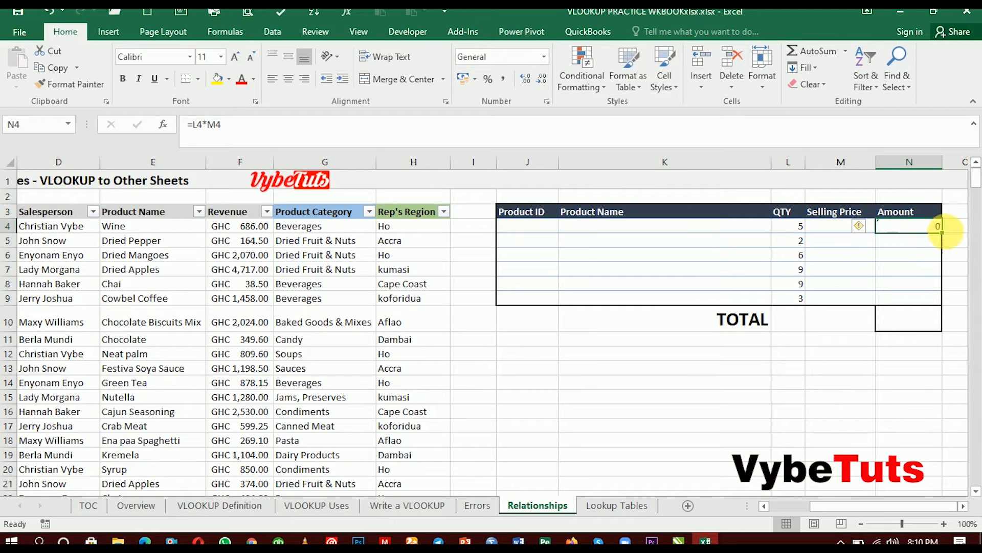
pyautogui.moveTo(946, 237); pyautogui.dragTo(946, 304)
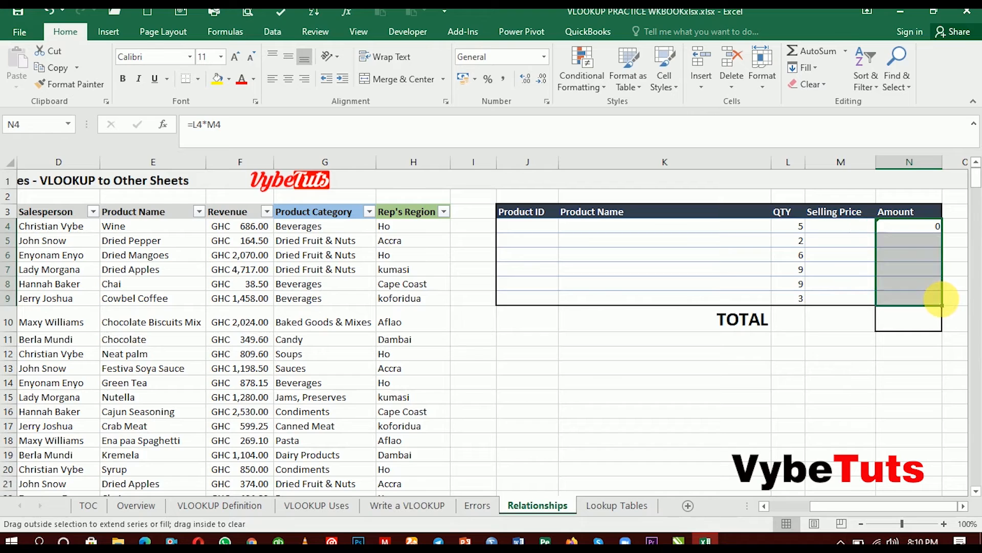
# Total the Amount column in N10 with the formula =SUM(N4:N9)
pyautogui.click(915, 322)
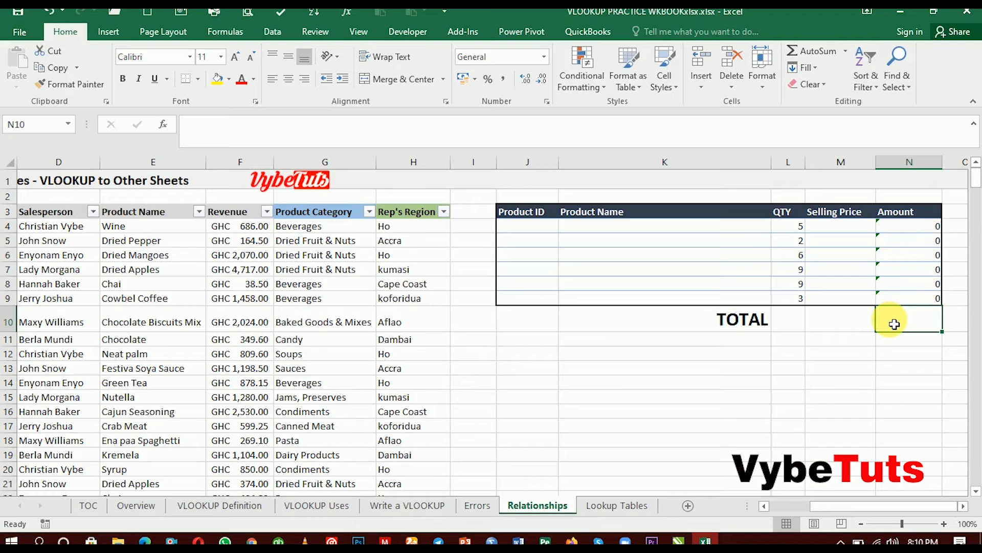
pyautogui.write('=')
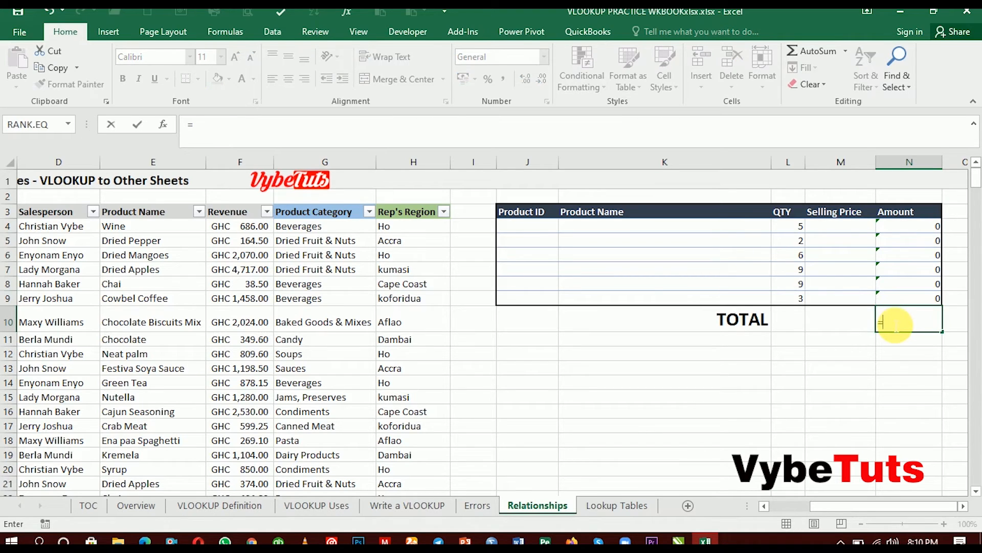
pyautogui.write('SU')
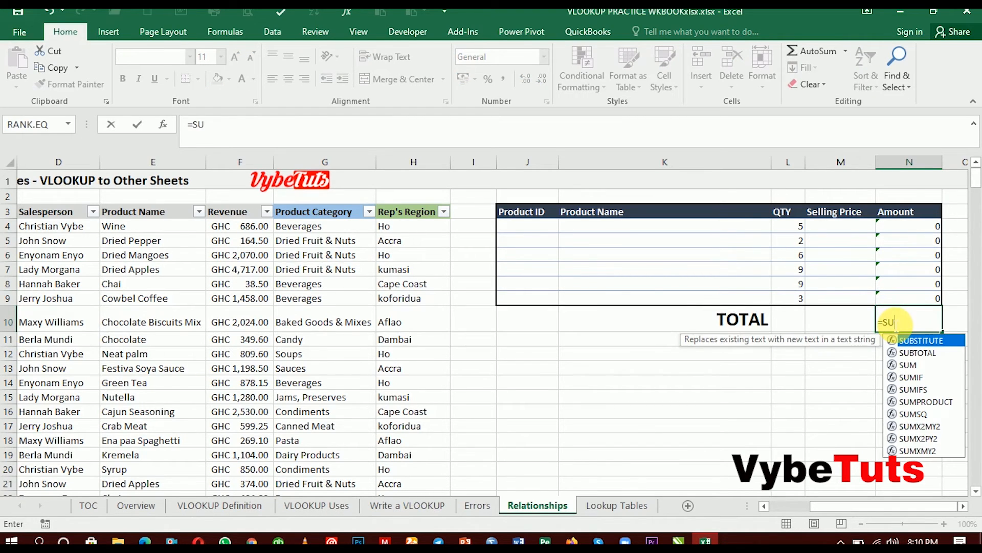
pyautogui.write('M(')
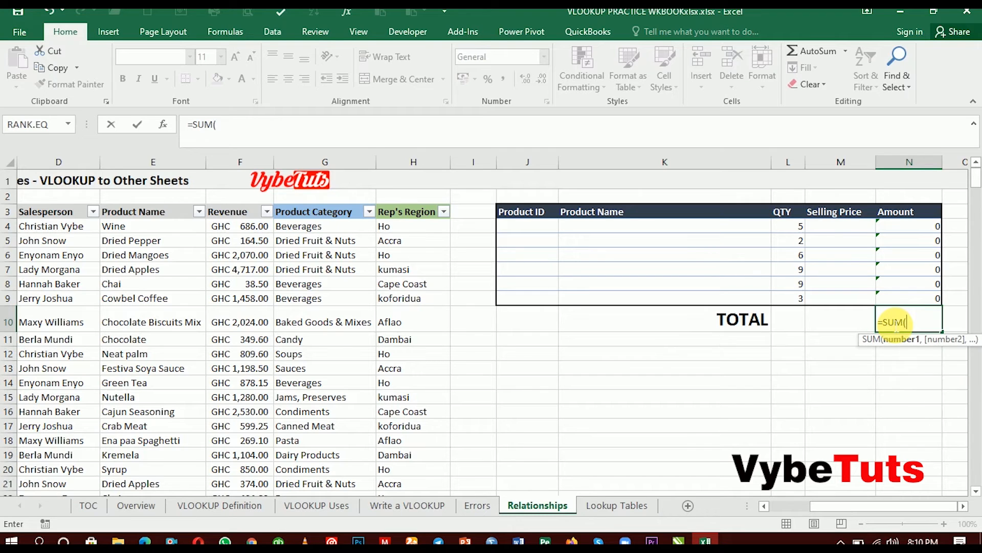
pyautogui.moveTo(905, 227); pyautogui.dragTo(909, 288)
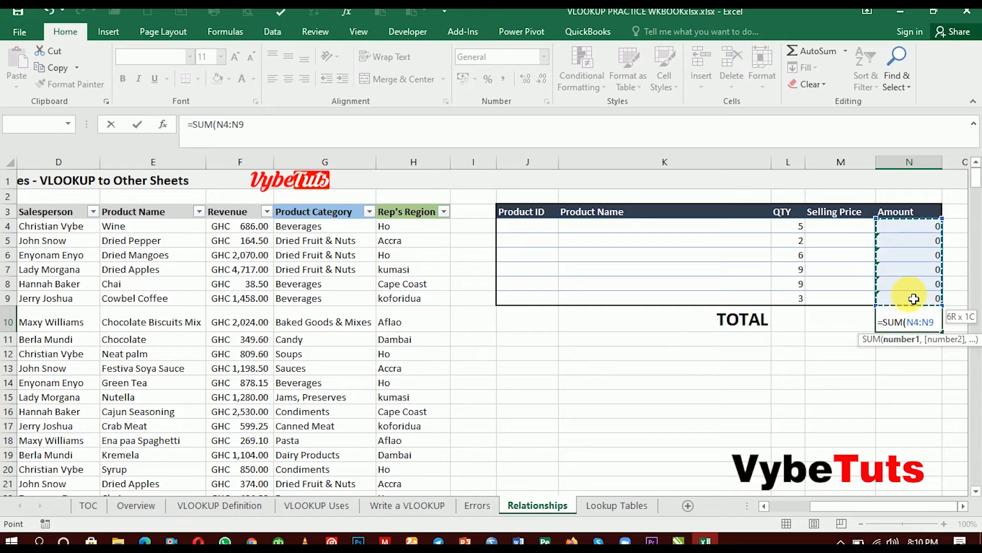
pyautogui.write(')')
pyautogui.press('Return')
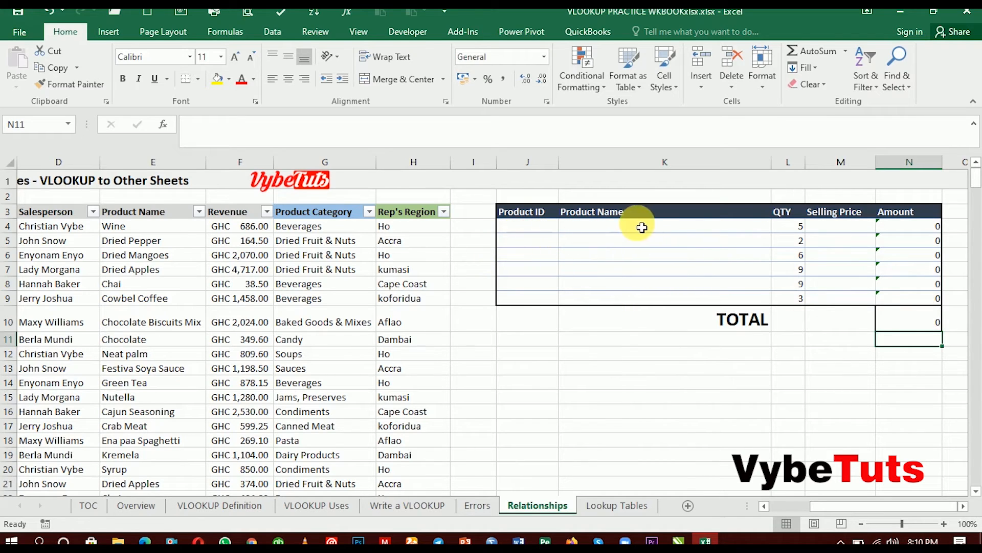
pyautogui.click(594, 230)
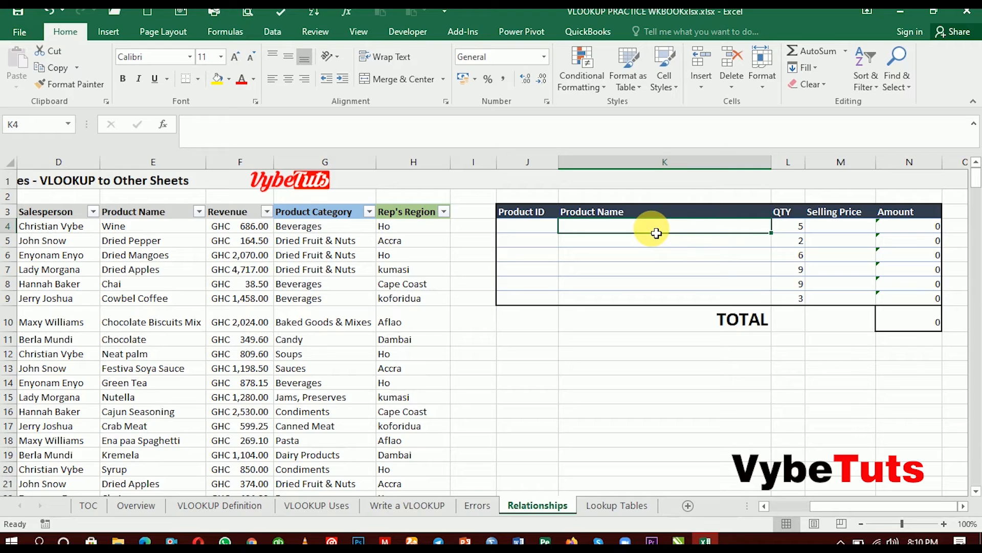
pyautogui.click(832, 232)
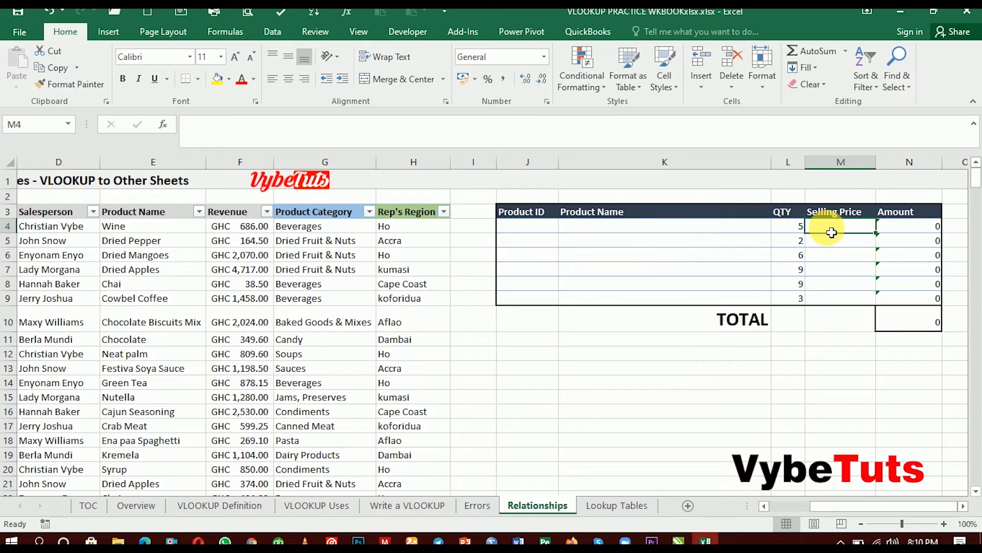
pyautogui.click(747, 230)
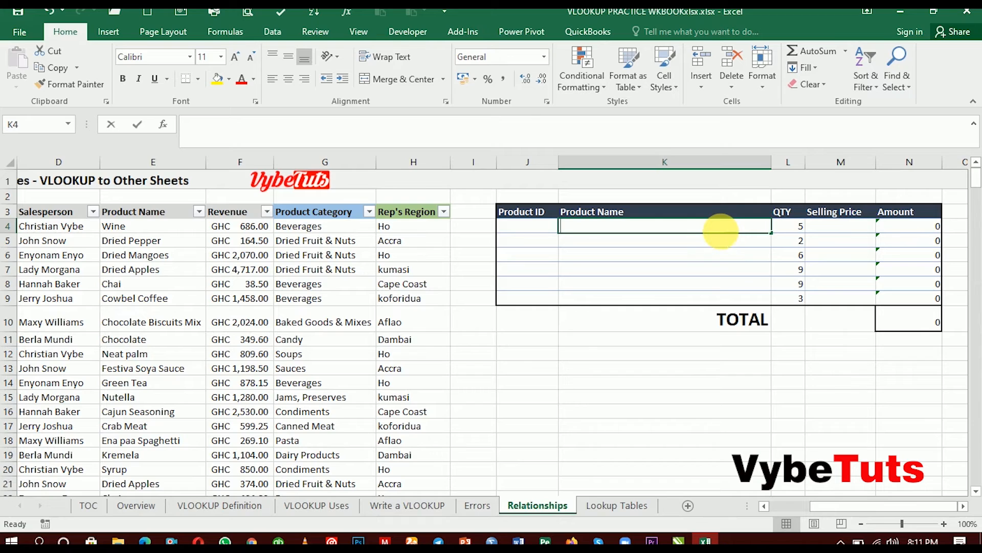
pyautogui.write('=VL')
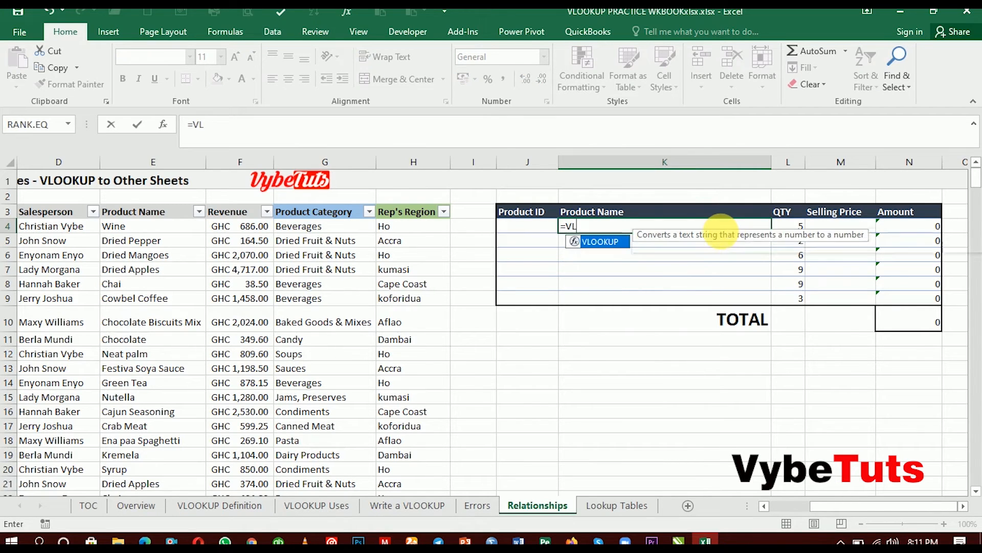
pyautogui.write('OOKU')
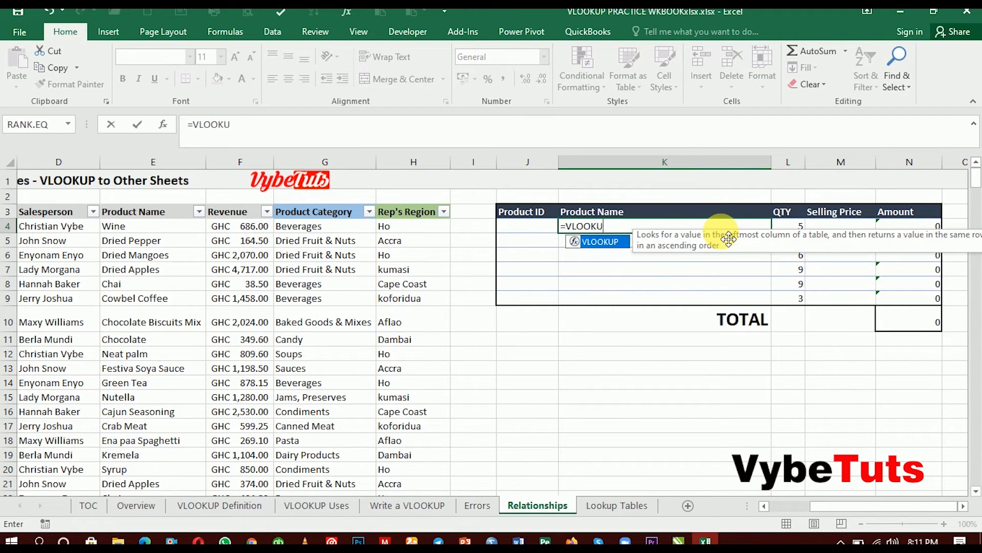
pyautogui.write('P(')
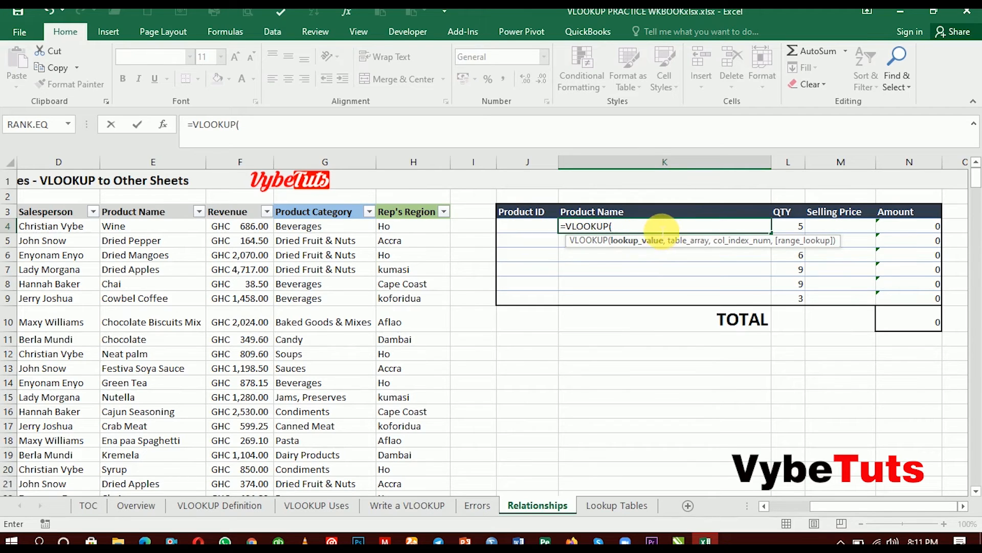
pyautogui.click(527, 233)
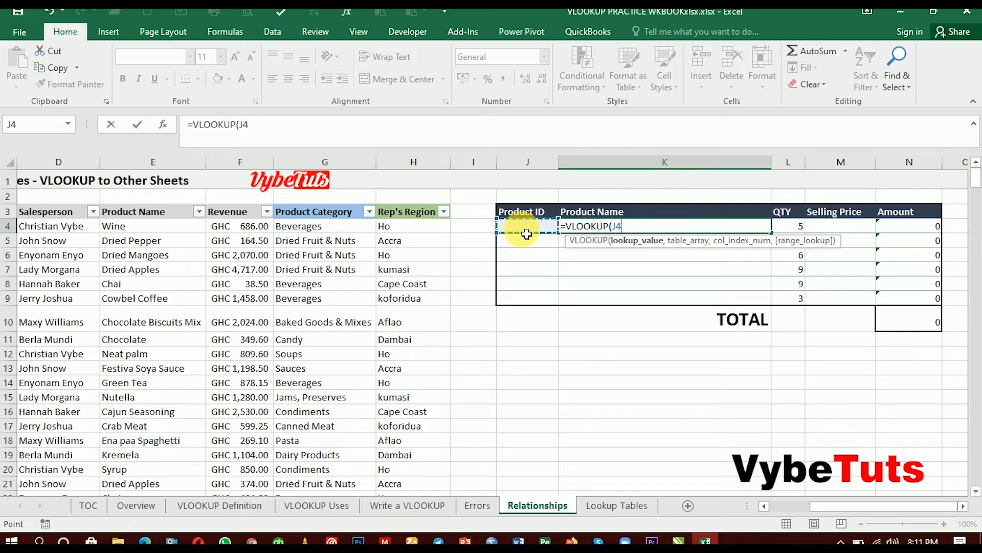
pyautogui.write(',')
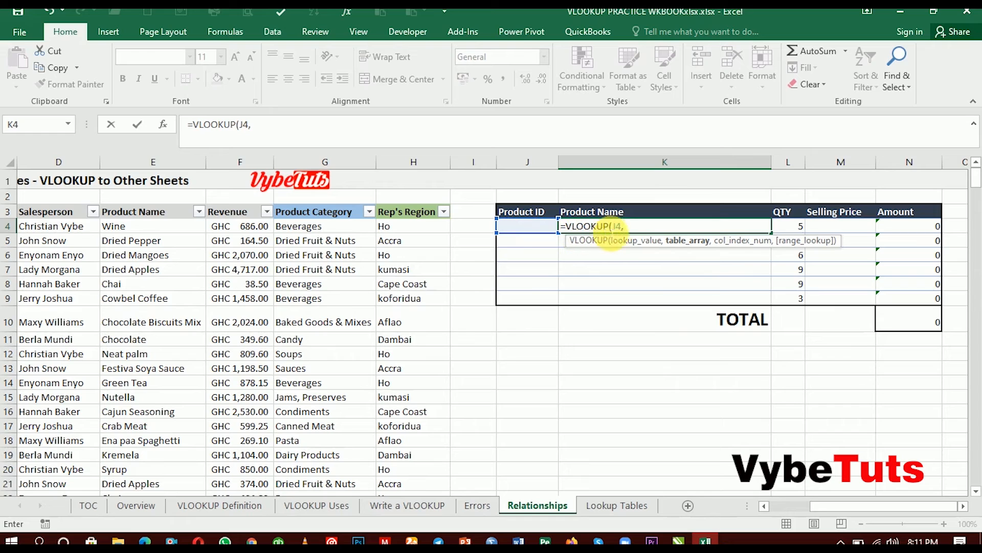
pyautogui.click(635, 231)
pyautogui.press('BackSpace')
pyautogui.press('BackSpace')
pyautogui.press('BackSpace')
pyautogui.press('BackSpace')
pyautogui.press('BackSpace')
pyautogui.press('BackSpace')
pyautogui.press('BackSpace')
pyautogui.press('BackSpace')
pyautogui.press('BackSpace')
pyautogui.press('BackSpace')
pyautogui.press('BackSpace')
pyautogui.press('BackSpace')
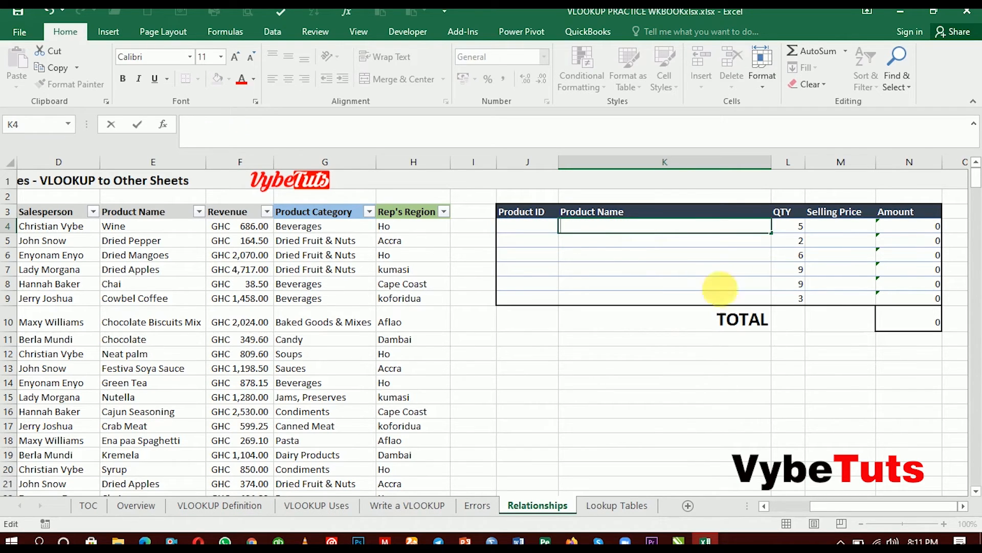
# Name the product price data in R4:U175 on the Lookup Tables sheet PRODUCTS, leaving out the header row
pyautogui.click(642, 506)
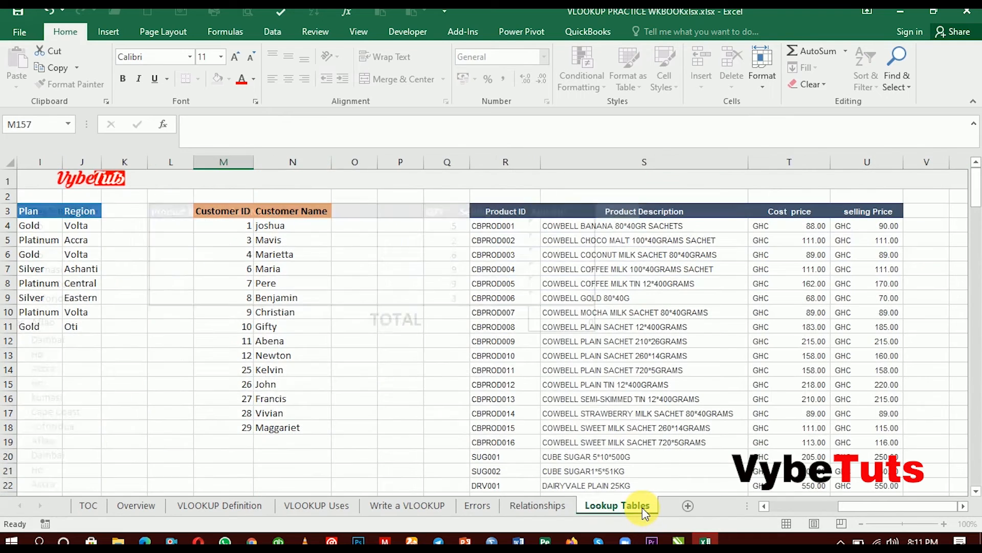
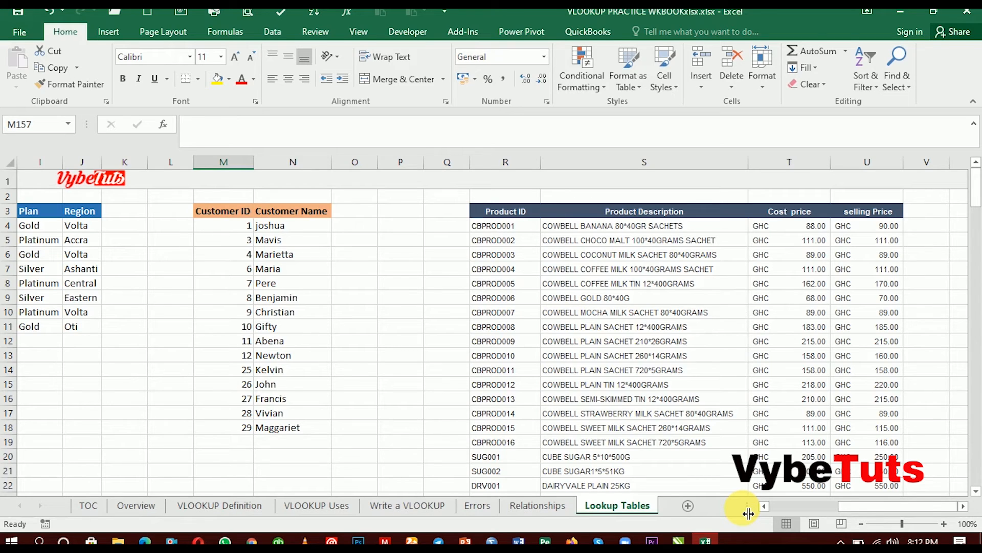
pyautogui.click(520, 233)
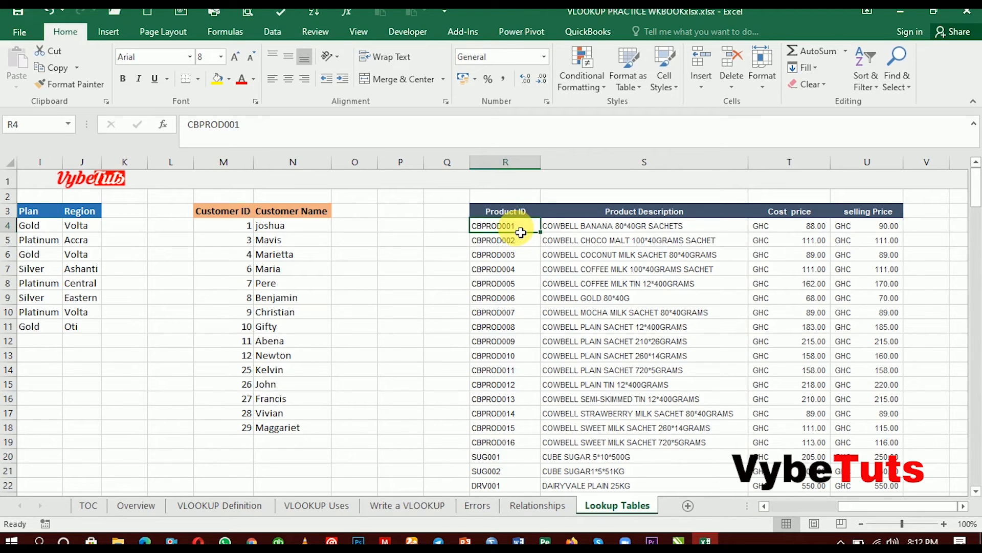
pyautogui.moveTo(521, 234); pyautogui.dragTo(850, 472)
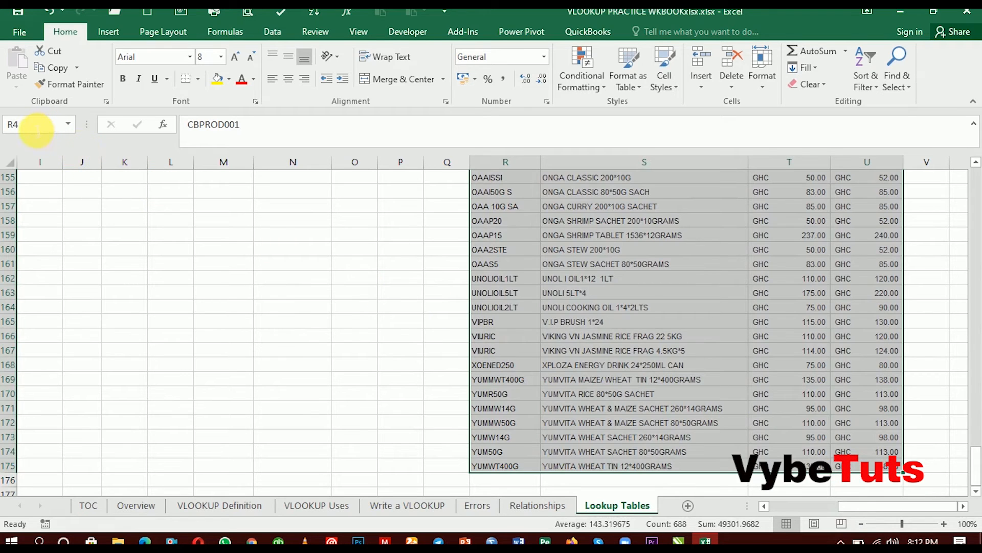
pyautogui.click(33, 130)
pyautogui.write('PRODUCTS')
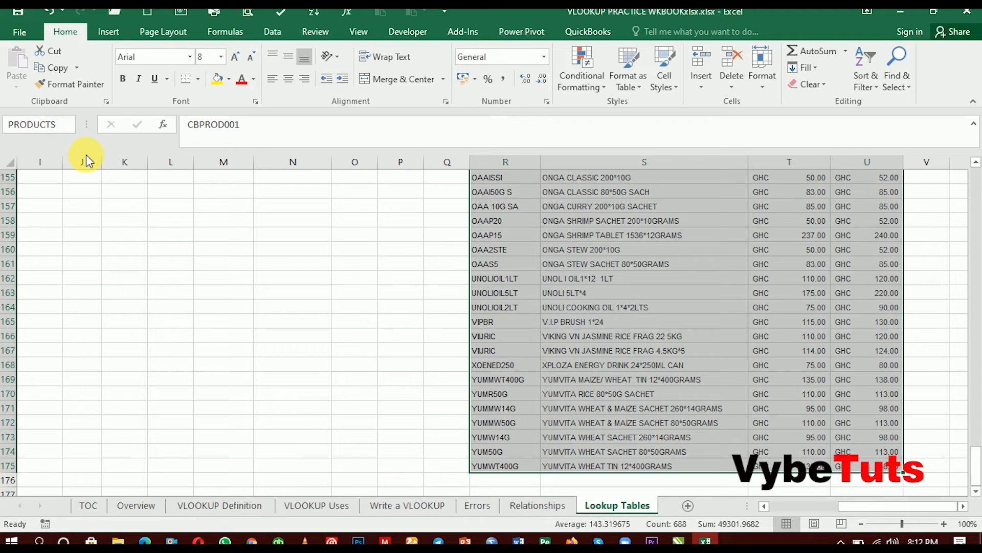
pyautogui.press('Return')
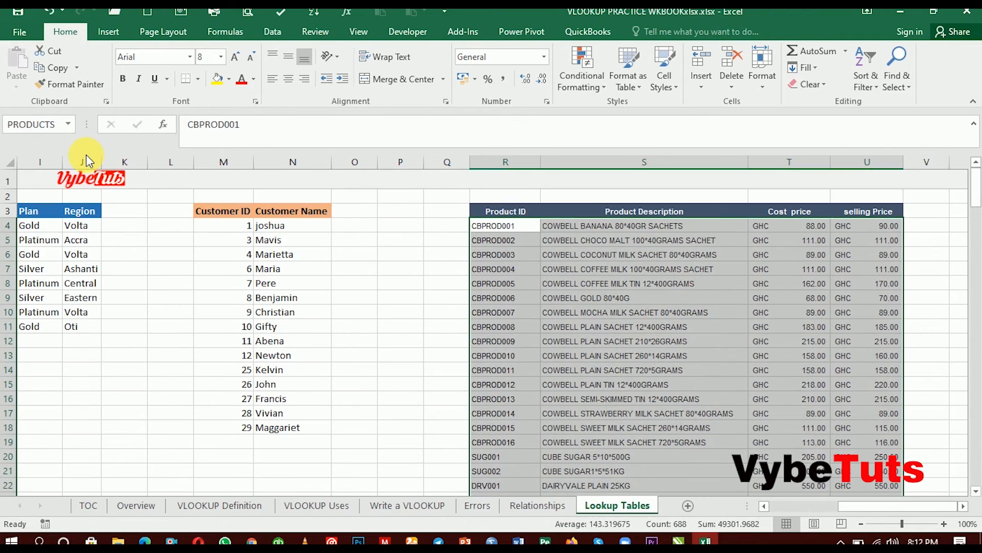
pyautogui.click(436, 287)
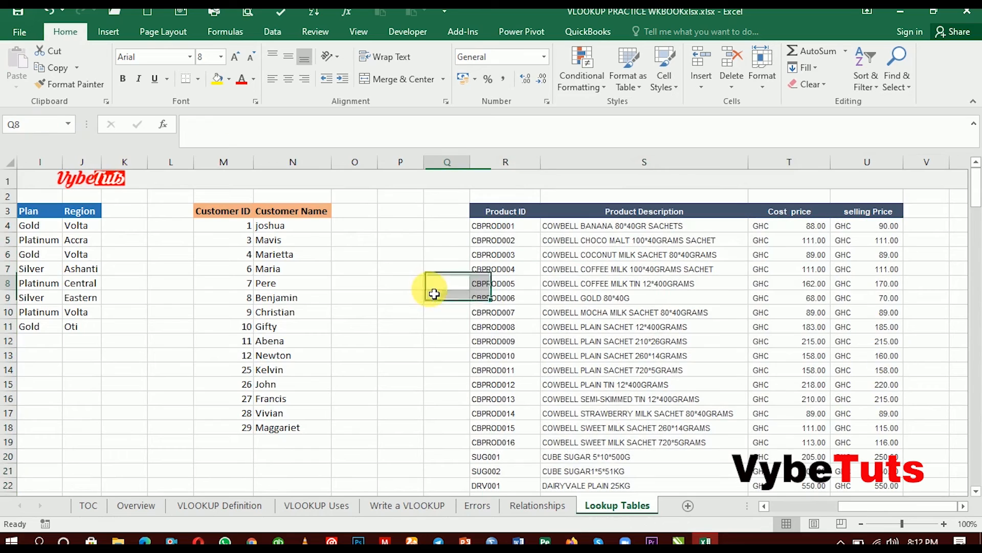
pyautogui.moveTo(519, 231); pyautogui.dragTo(851, 441)
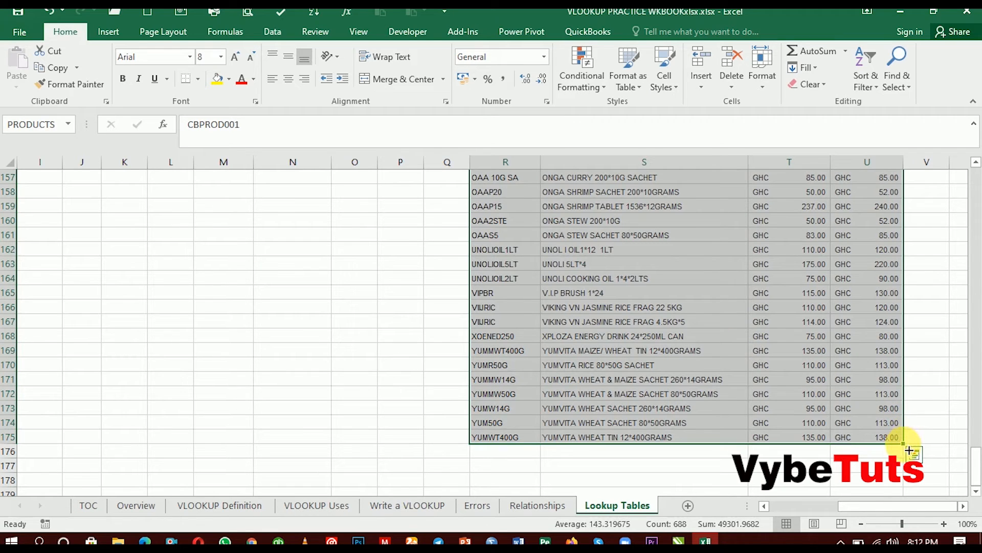
pyautogui.moveTo(909, 450); pyautogui.dragTo(910, 475)
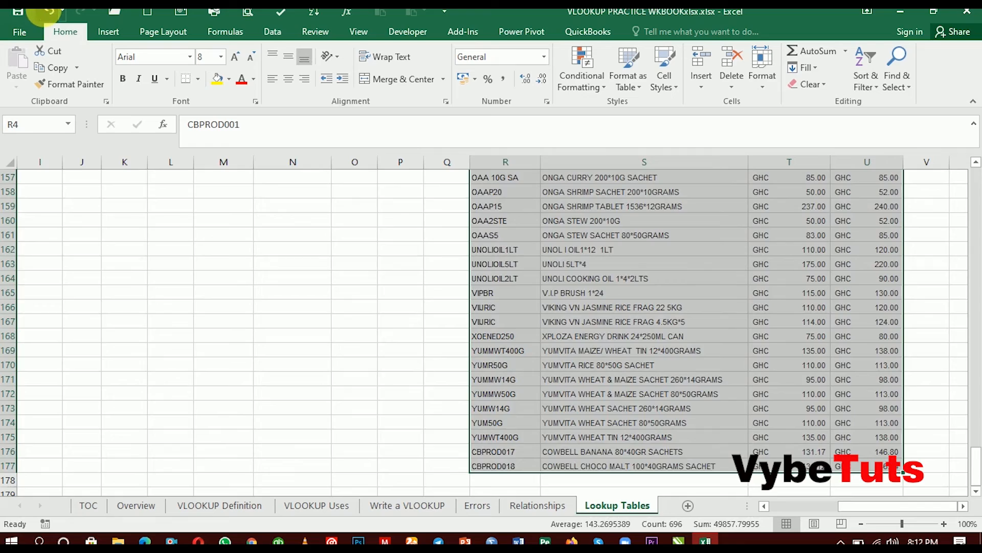
pyautogui.click(47, 11)
pyautogui.click(665, 298)
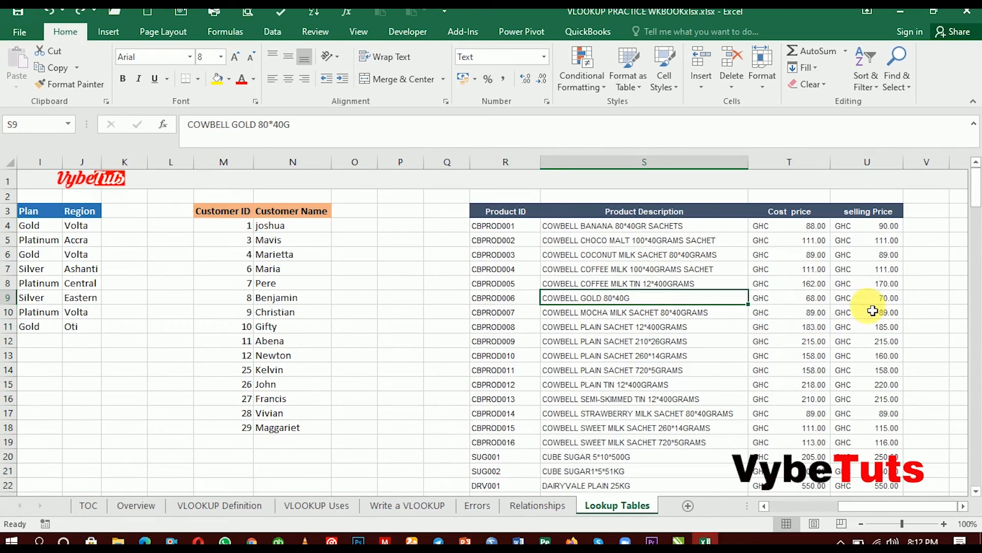
pyautogui.moveTo(977, 187)
pyautogui.mouseDown()
pyautogui.moveTo(976, 245)
pyautogui.moveTo(976, 168)
pyautogui.mouseUp()
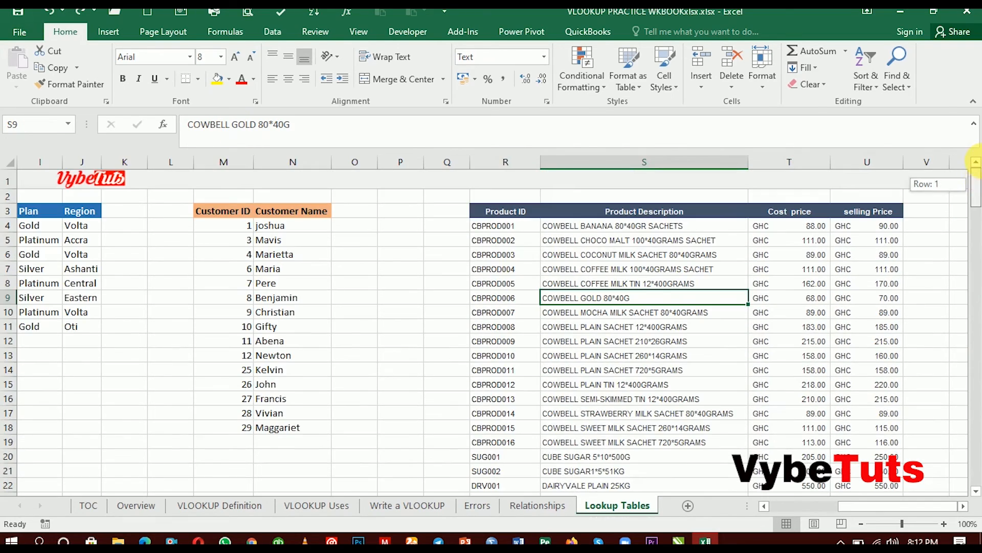
pyautogui.click(508, 226)
pyautogui.moveTo(550, 292); pyautogui.dragTo(838, 383)
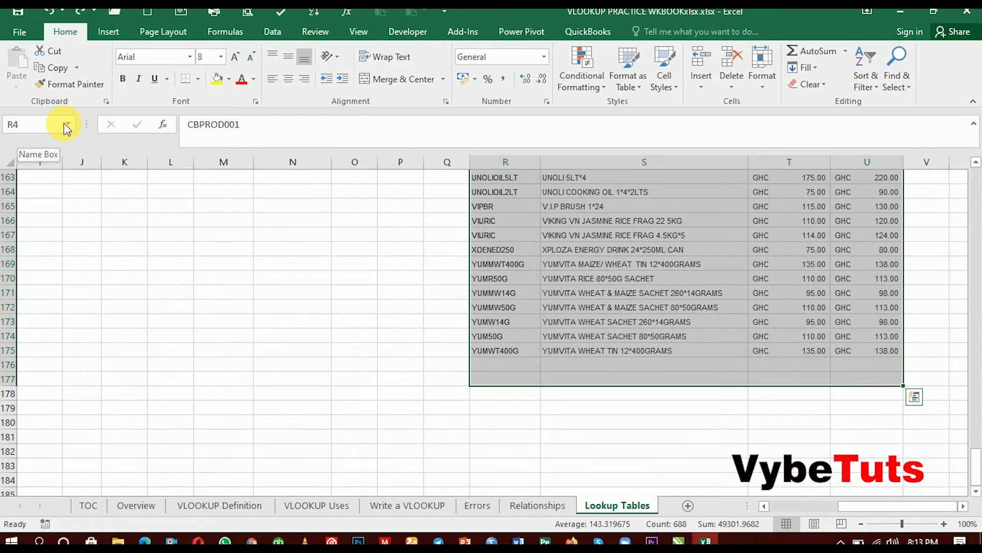
pyautogui.click(584, 236)
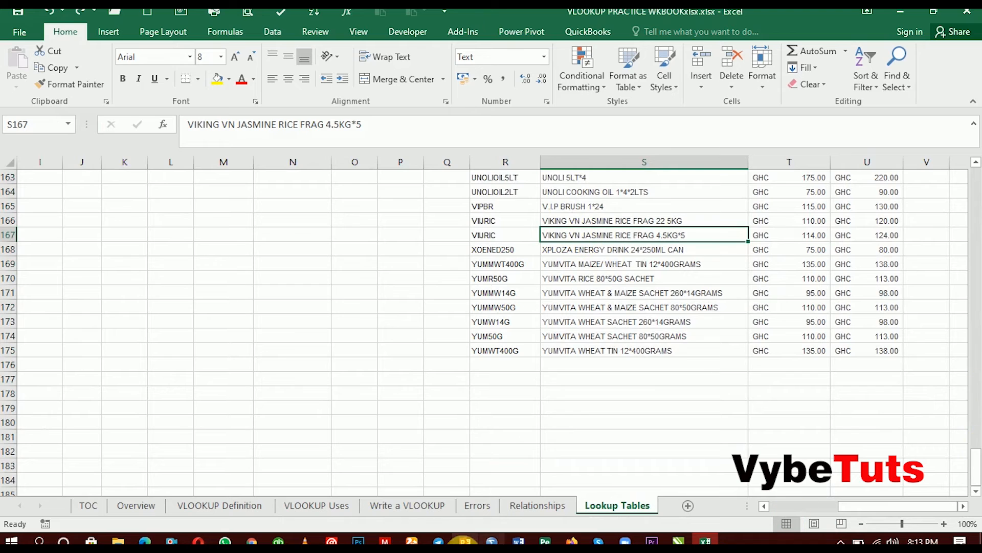
# In K4 of the Relationships sheet, begin a VLOOKUP formula with J4 as lookup value and PRODUCTS as table array
pyautogui.click(527, 506)
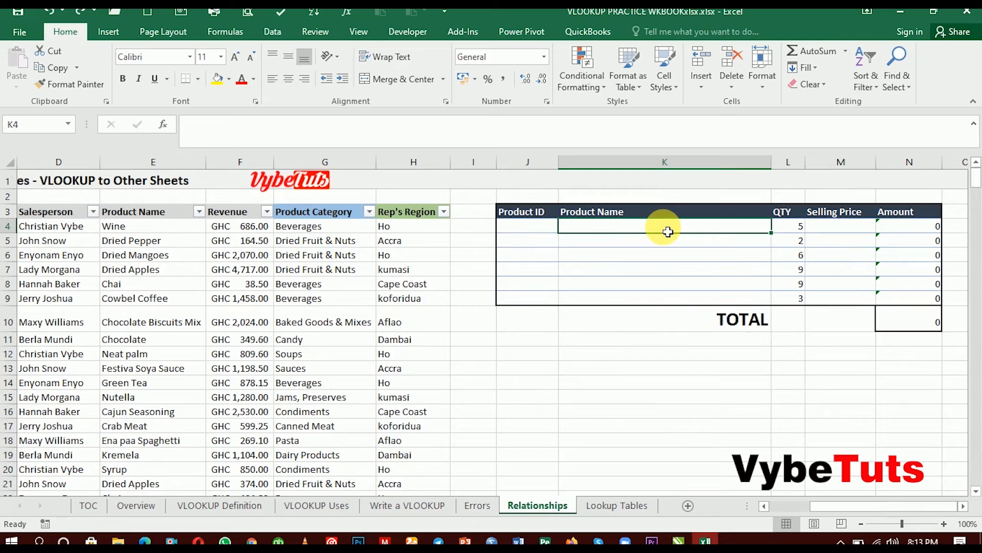
pyautogui.write('=')
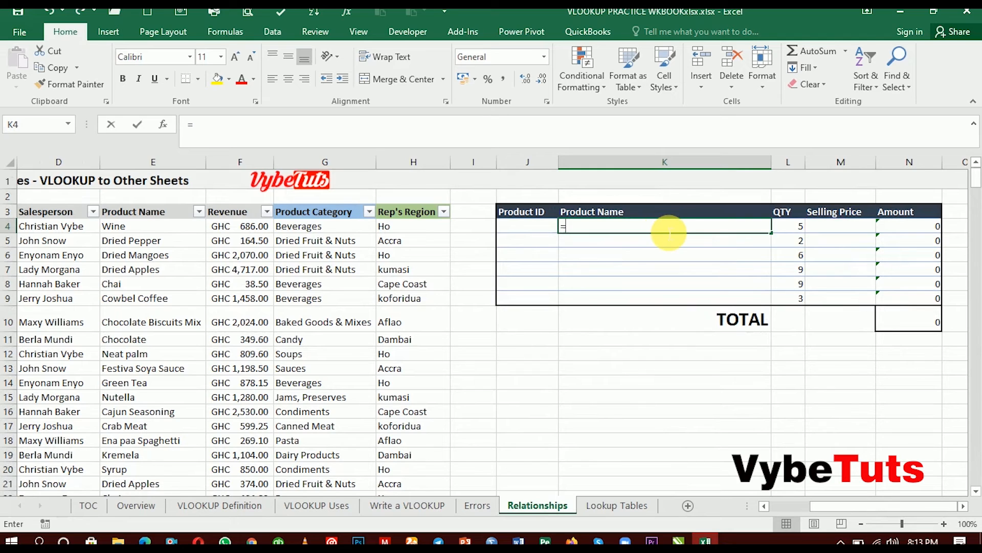
pyautogui.write('V')
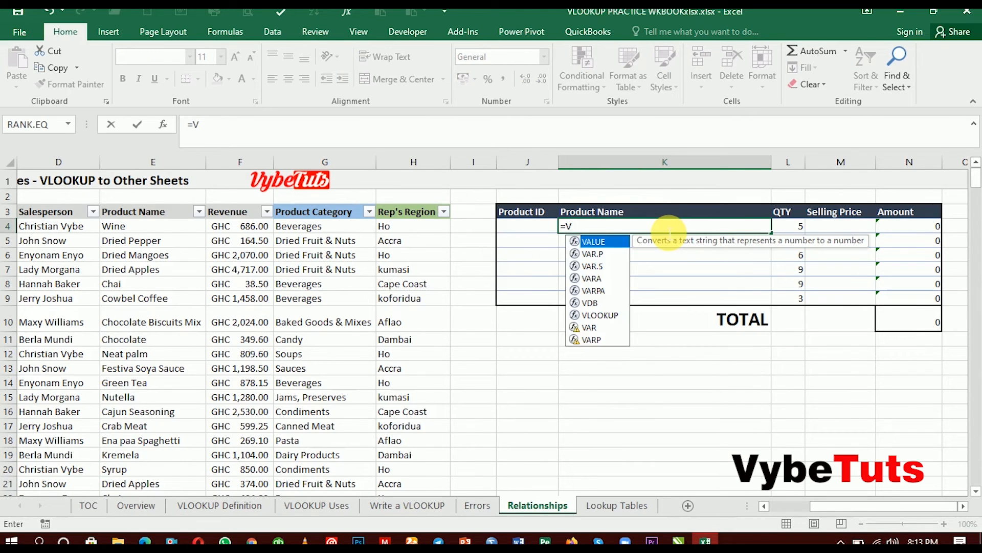
pyautogui.write('LOOKUP')
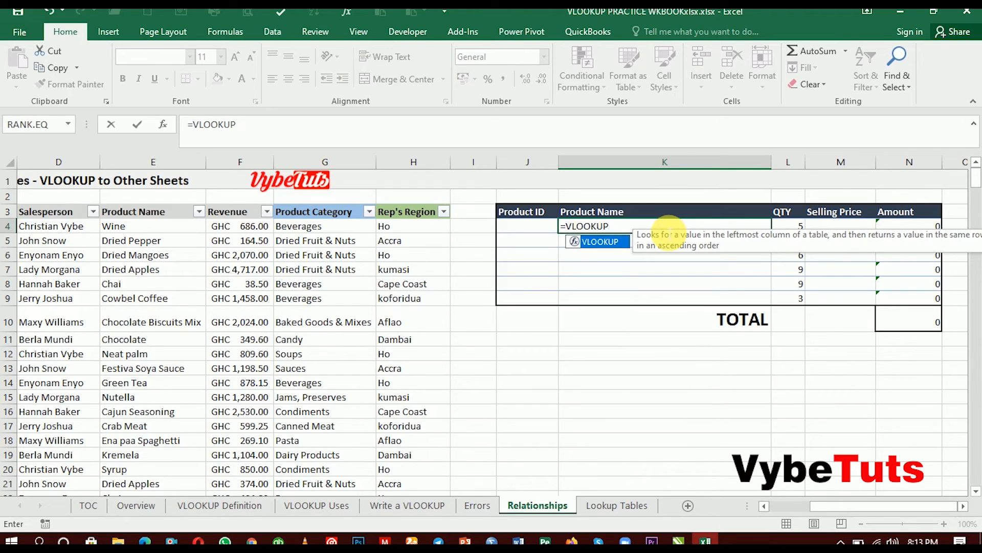
pyautogui.write('(')
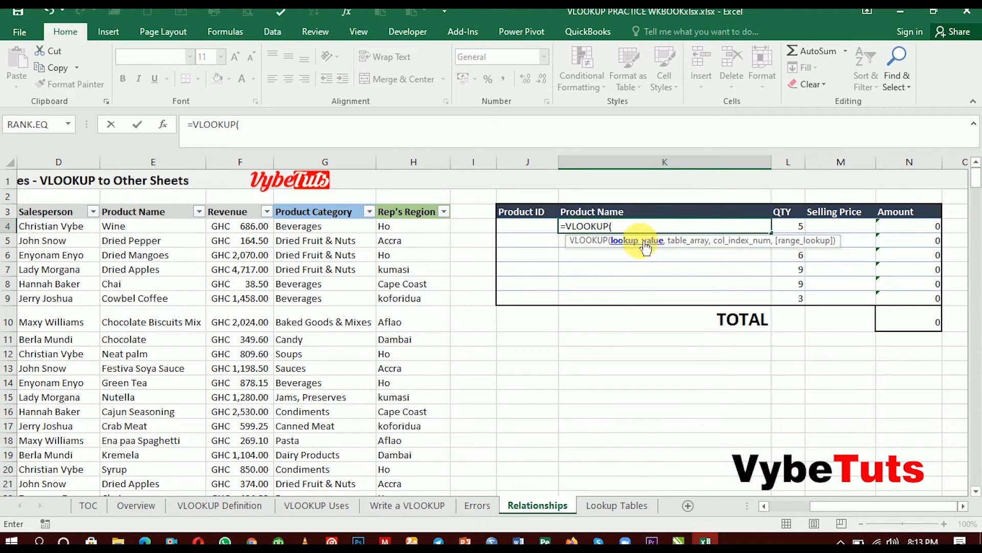
pyautogui.click(525, 231)
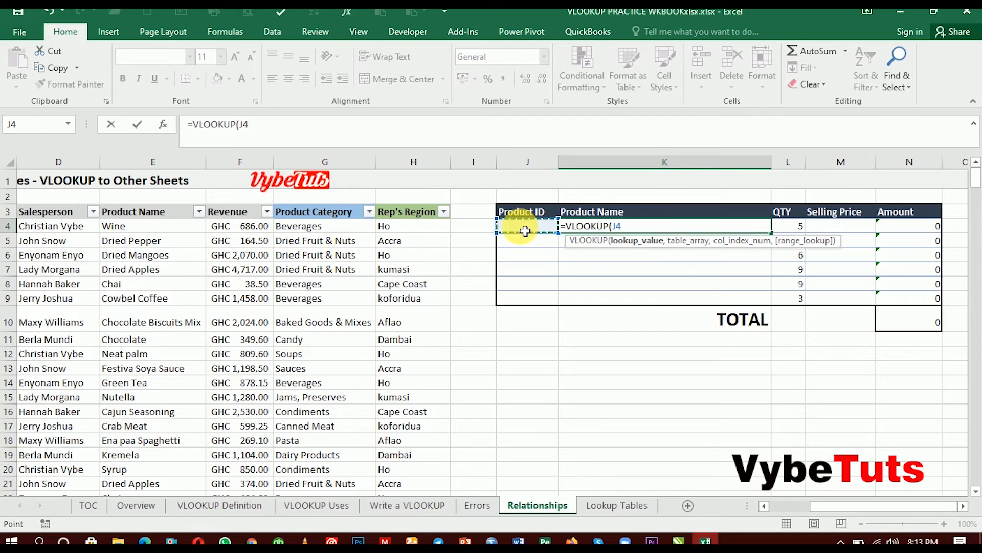
pyautogui.write(',')
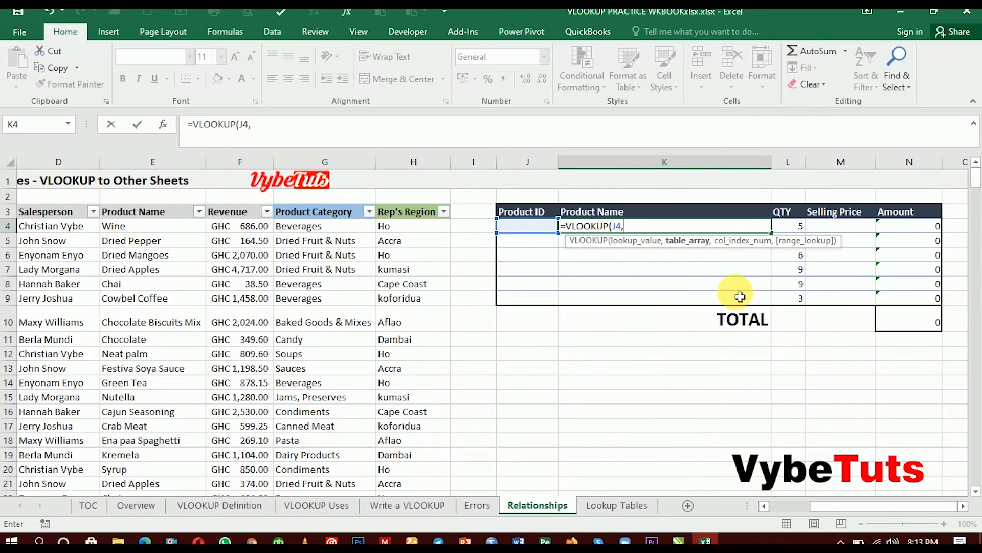
pyautogui.write('PROD')
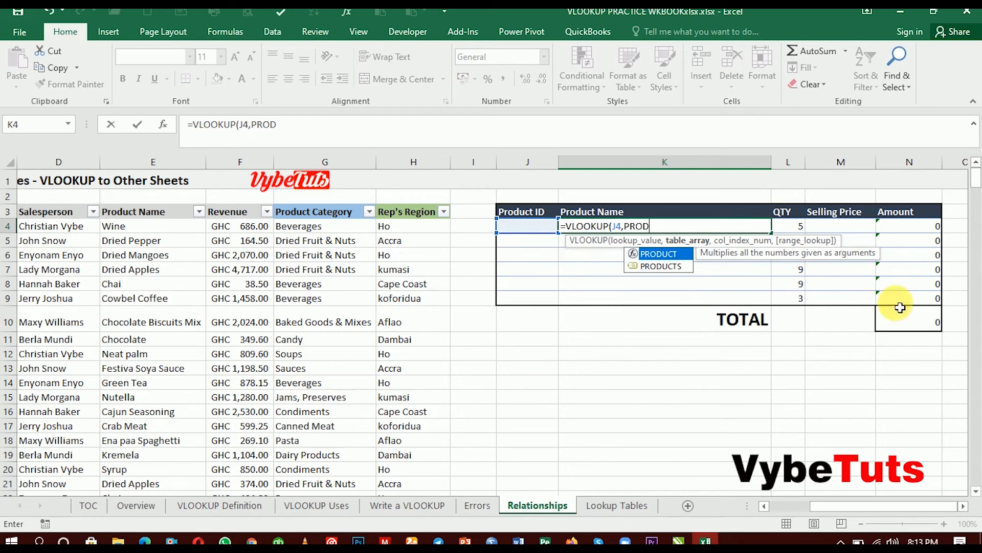
pyautogui.click(664, 267)
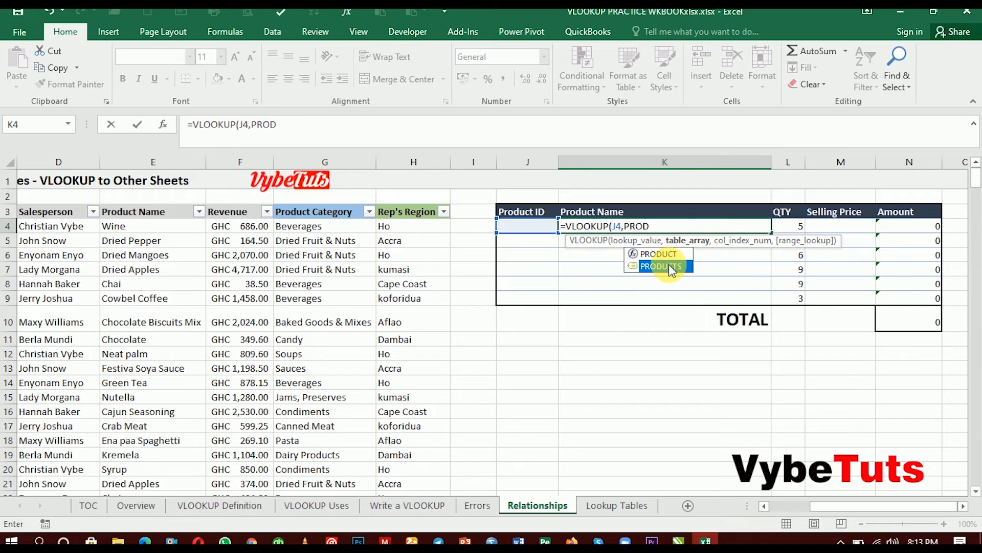
pyautogui.write('U')
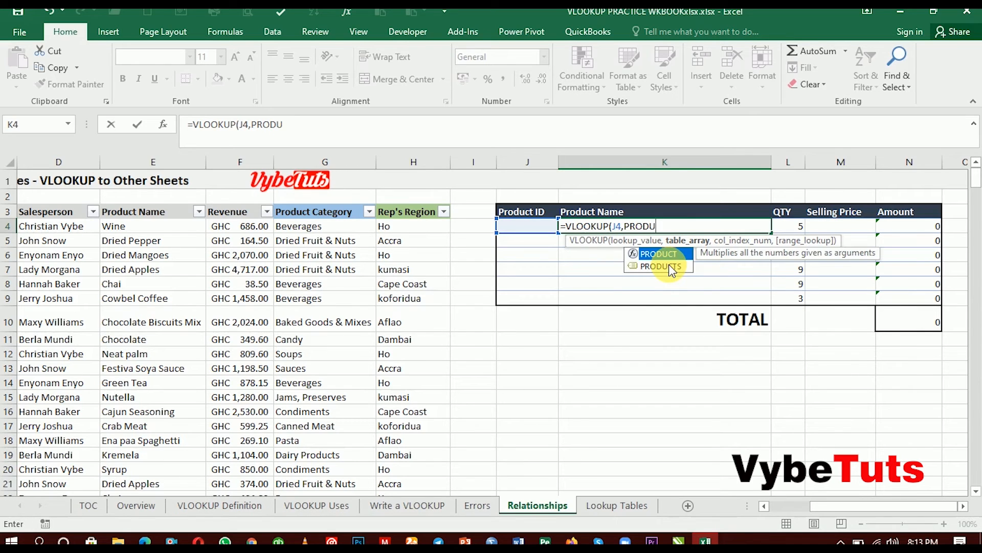
pyautogui.write('CTS')
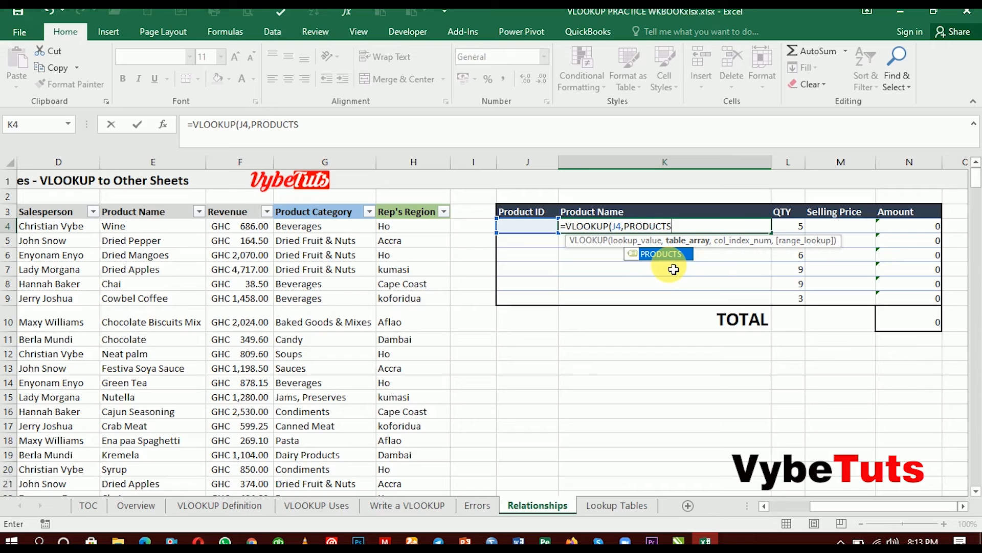
pyautogui.write(',')
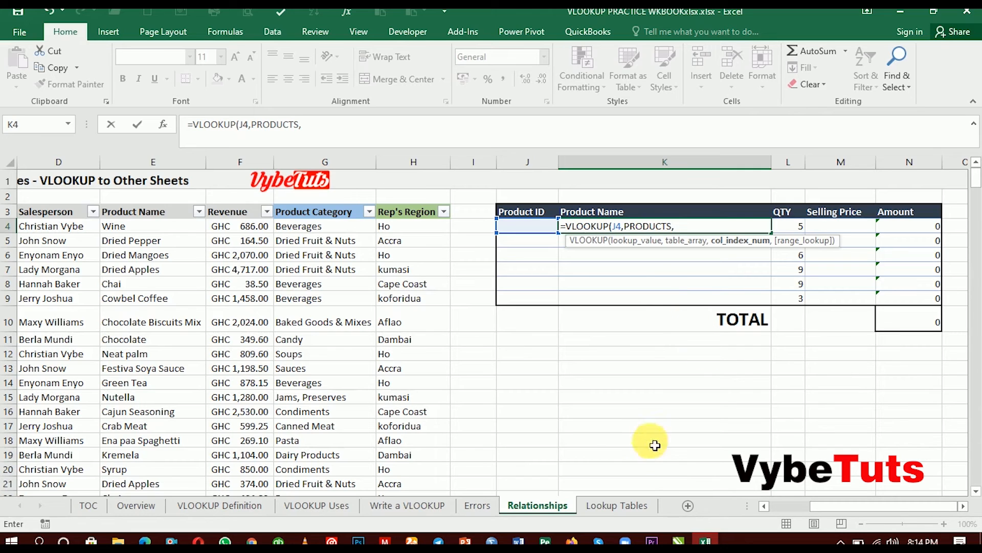
# Check the product table's column order on the Lookup Tables sheet and remove the stray sheet reference from the K4 formula
pyautogui.click(606, 508)
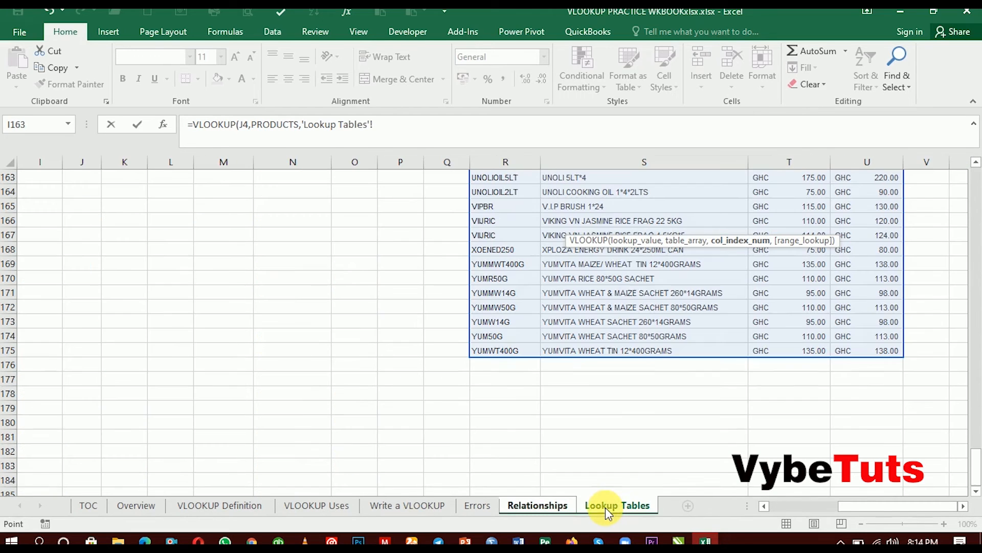
pyautogui.moveTo(974, 473); pyautogui.dragTo(976, 188)
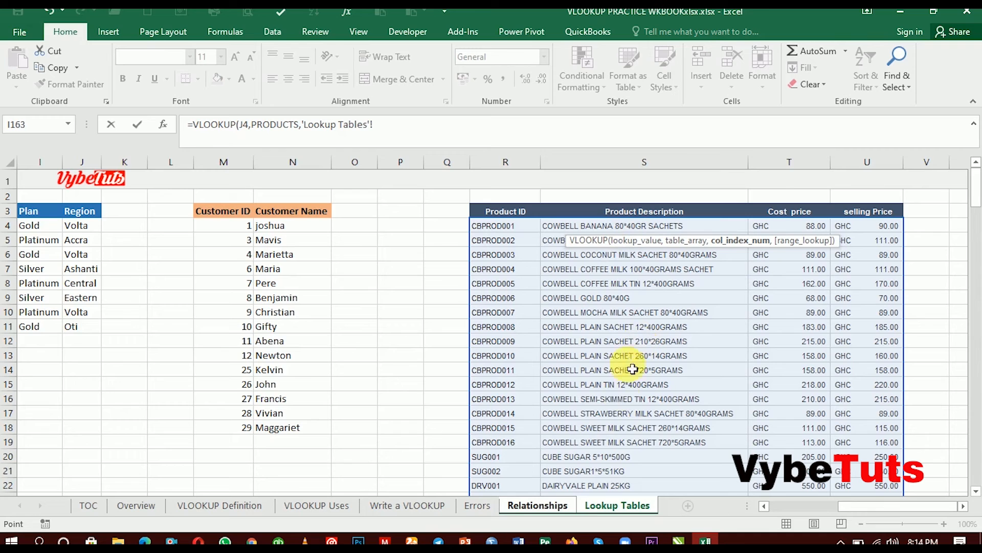
pyautogui.click(557, 505)
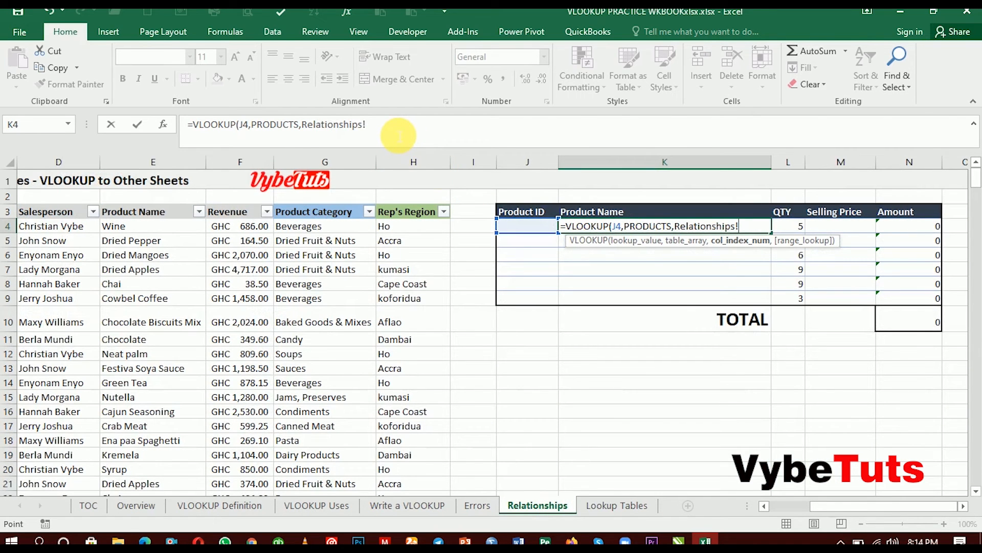
pyautogui.press('BackSpace')
pyautogui.press('BackSpace')
pyautogui.press('BackSpace')
pyautogui.press('BackSpace')
pyautogui.press('BackSpace')
pyautogui.press('BackSpace')
pyautogui.press('BackSpace')
pyautogui.press('BackSpace')
pyautogui.press('BackSpace')
pyautogui.press('BackSpace')
pyautogui.press('BackSpace')
pyautogui.press('BackSpace')
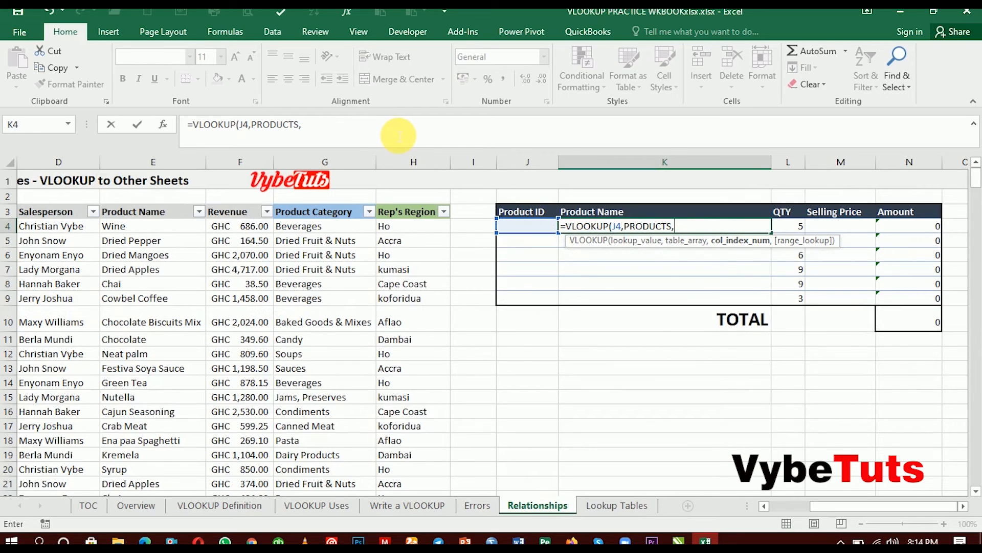
# Complete the K4 formula as =VLOOKUP(J4,PRODUCTS,2,0) and fill it down the Product Name column to K9
pyautogui.write('2,')
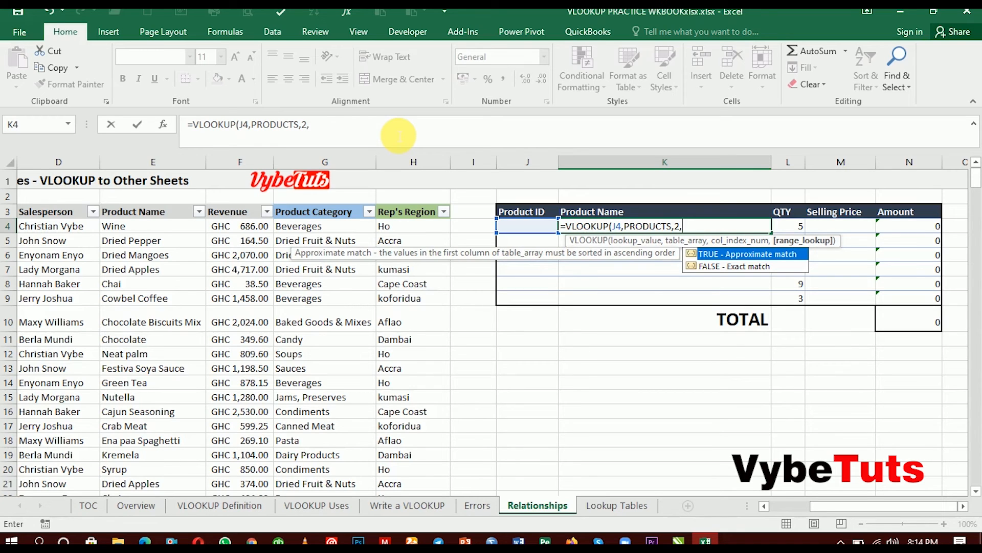
pyautogui.write('0)')
pyautogui.press('Return')
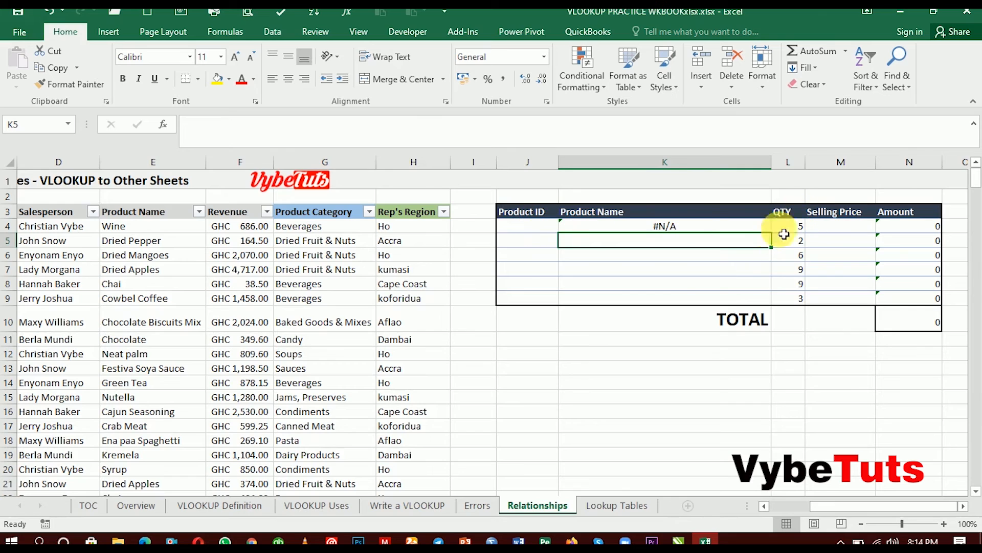
pyautogui.click(761, 230)
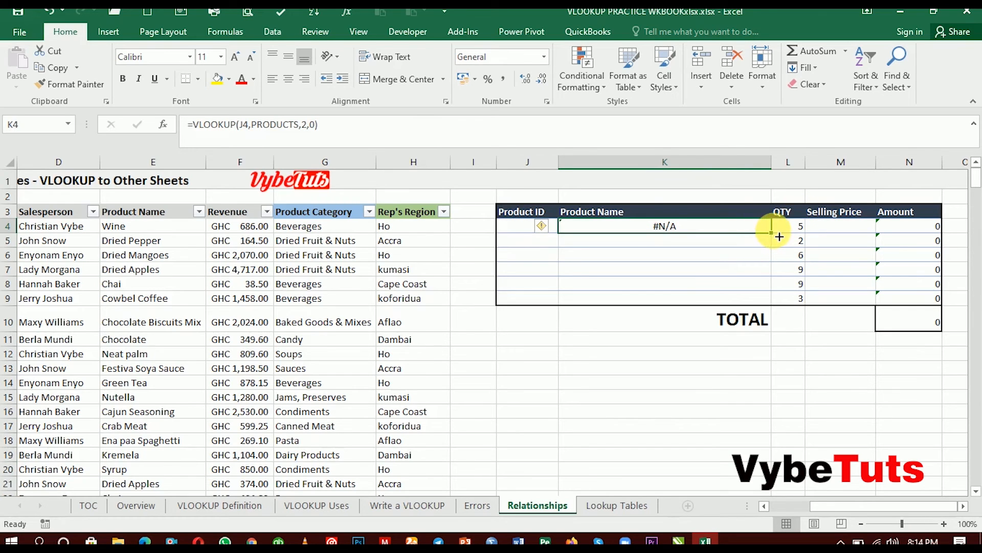
pyautogui.moveTo(771, 233); pyautogui.dragTo(774, 309)
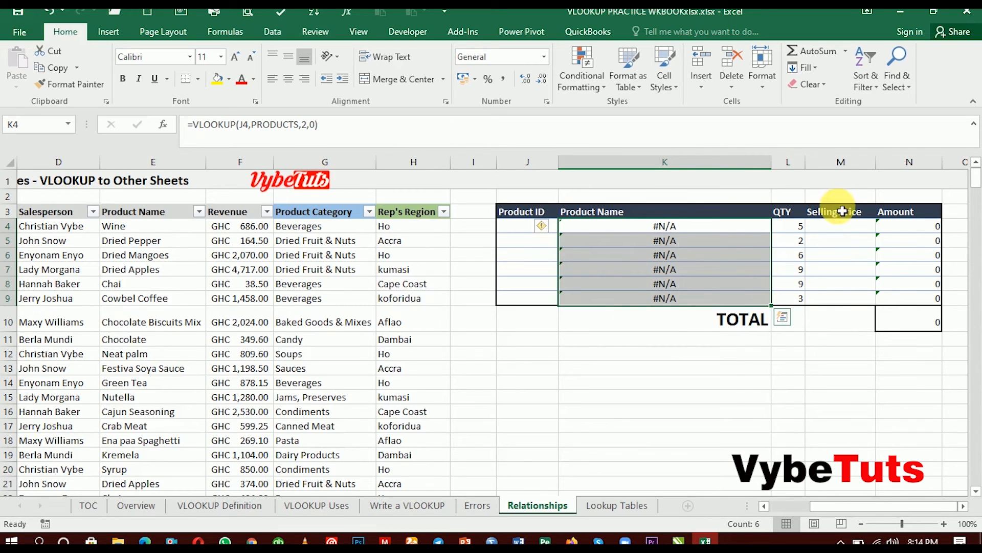
# Look up the Selling Price in M4 with =VLOOKUP(J4,PRODUCTS,4,0) and fill the formula down to M9
pyautogui.click(842, 228)
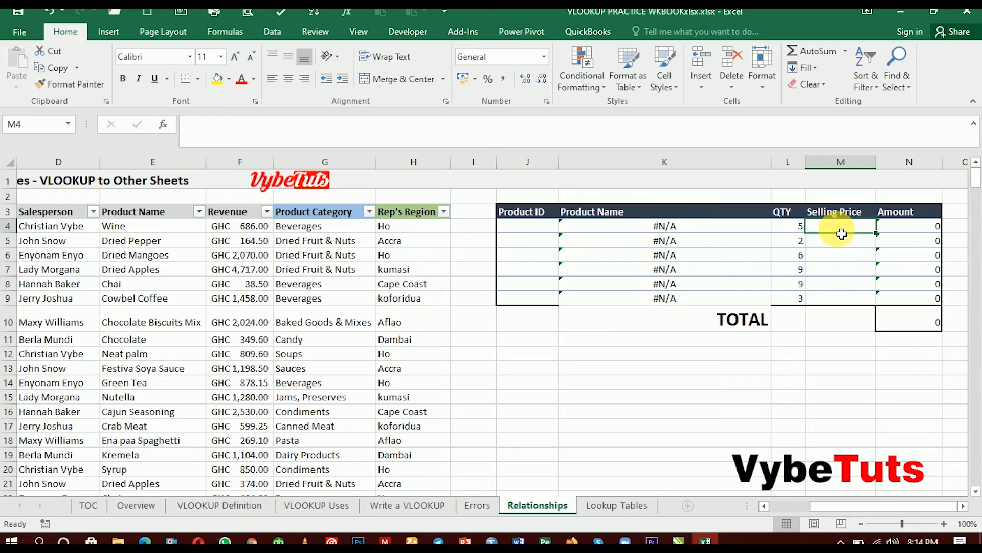
pyautogui.click(620, 507)
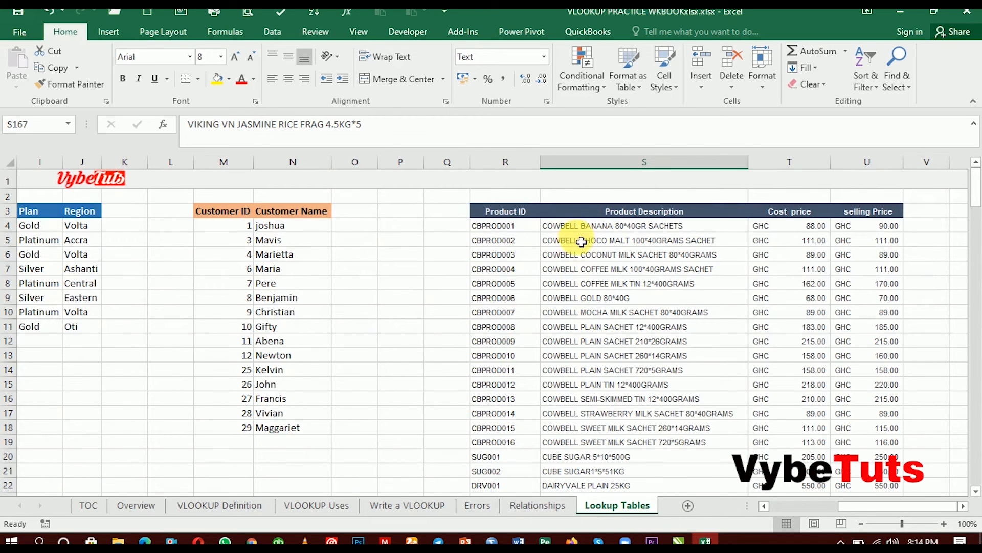
pyautogui.click(567, 505)
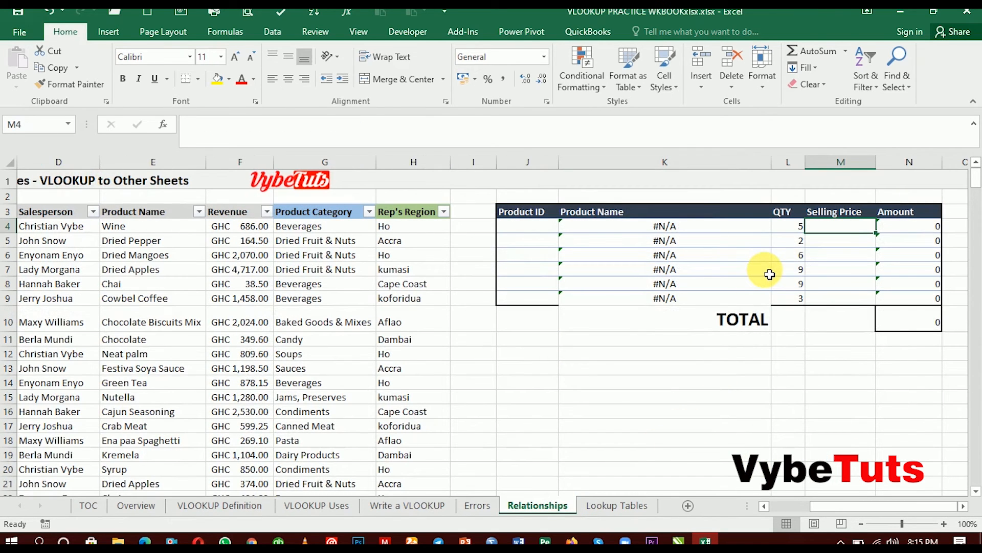
pyautogui.write('=V')
pyautogui.write('LO')
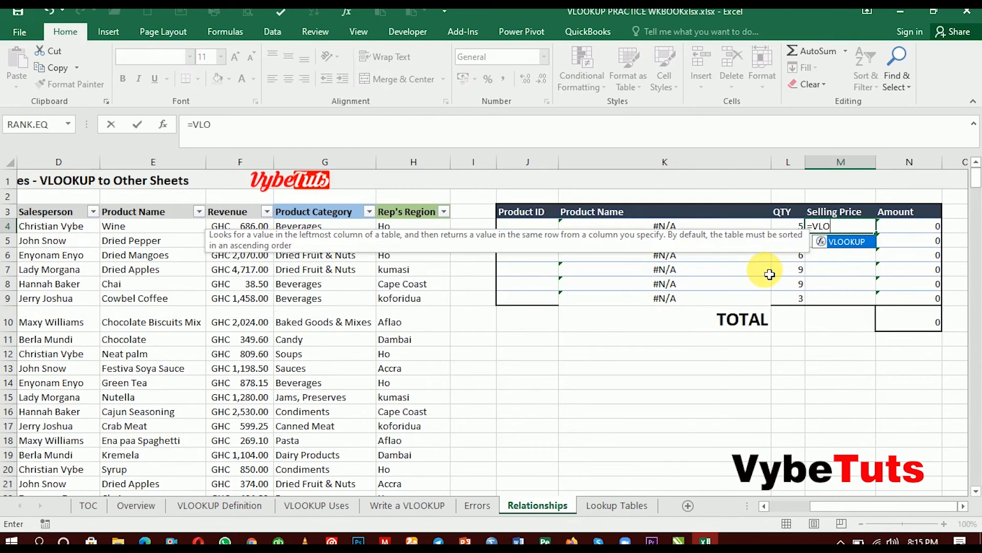
pyautogui.write('OKUP(')
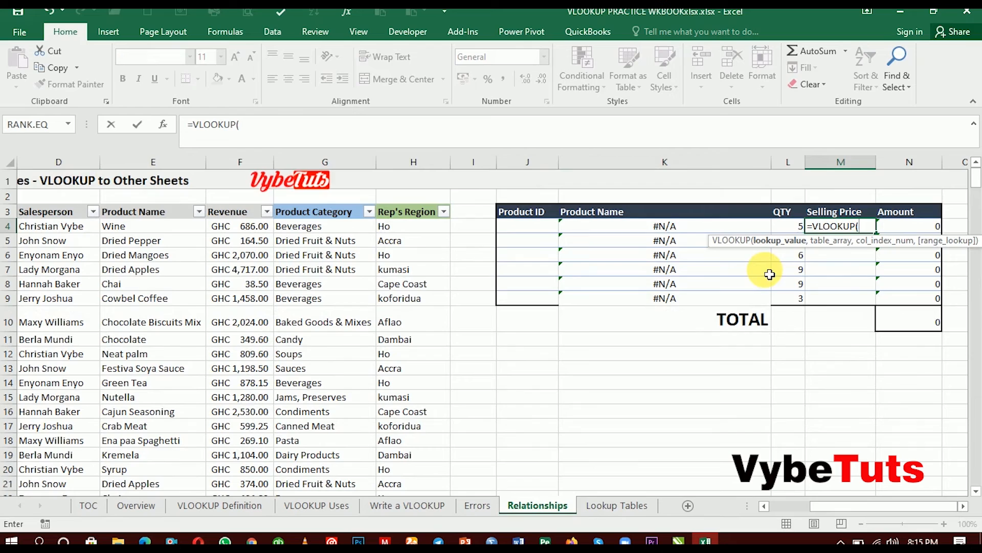
pyautogui.click(528, 229)
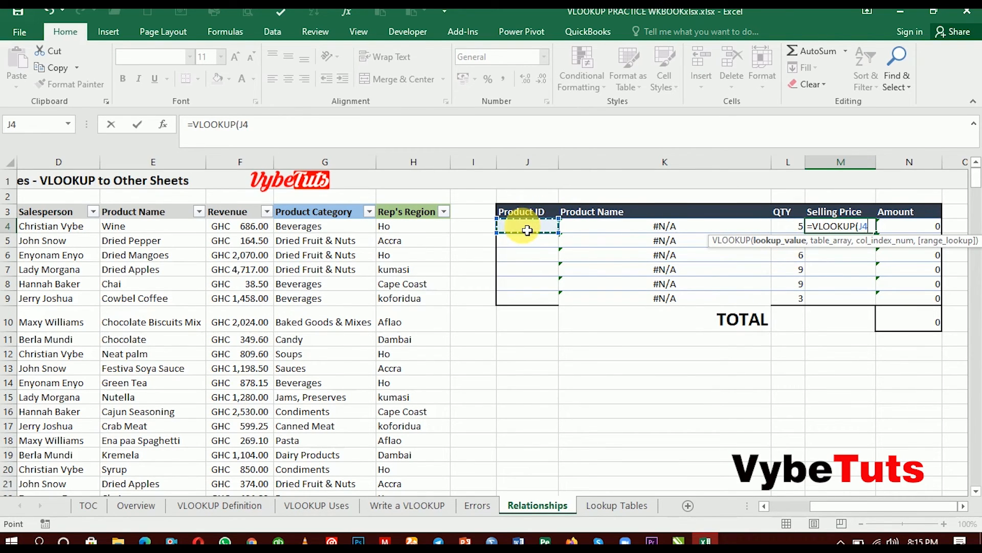
pyautogui.write(',PRODUCTS')
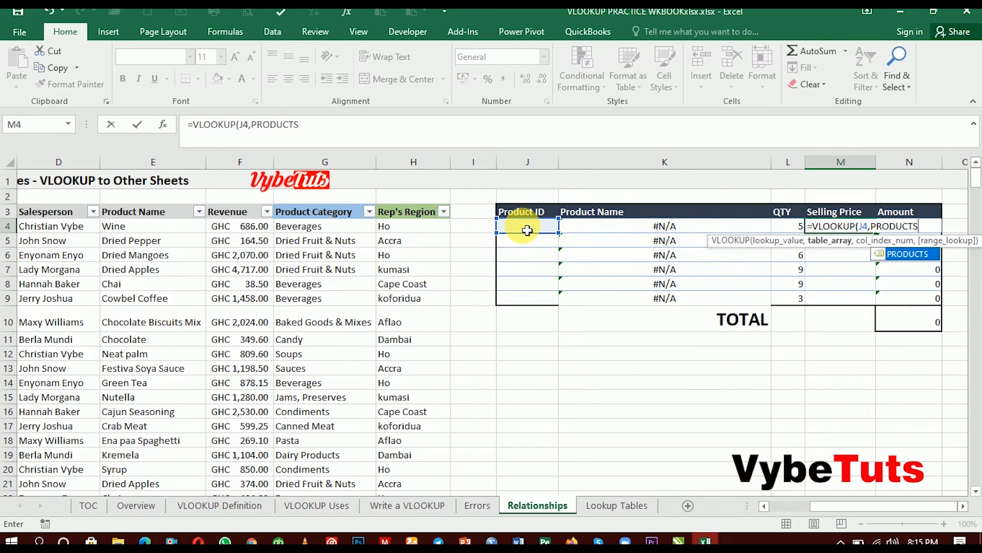
pyautogui.write(',')
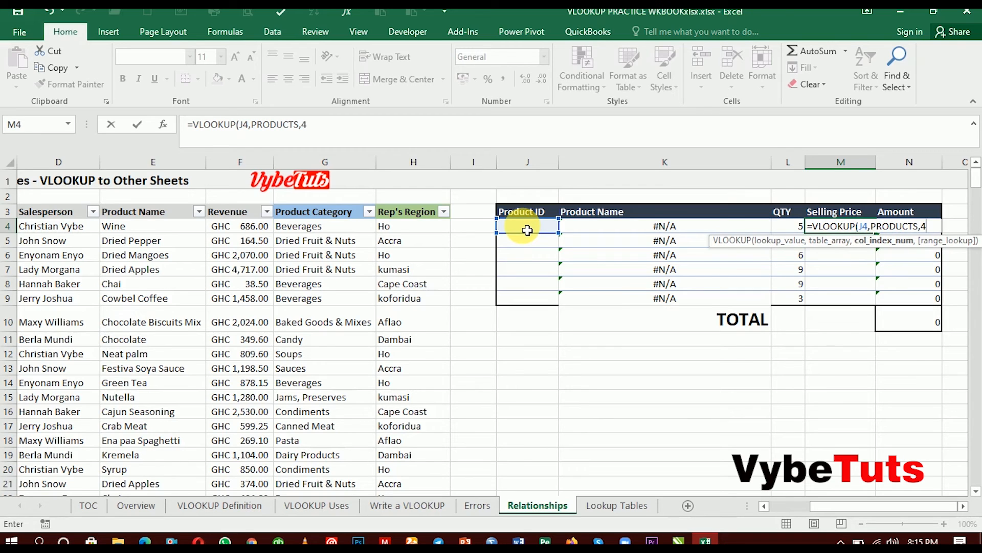
pyautogui.write('4,')
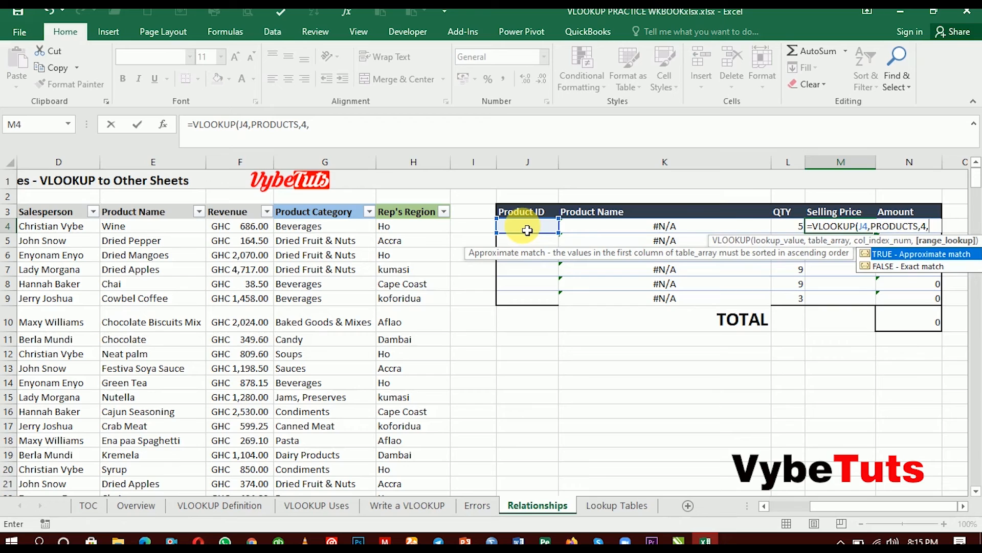
pyautogui.write('0)')
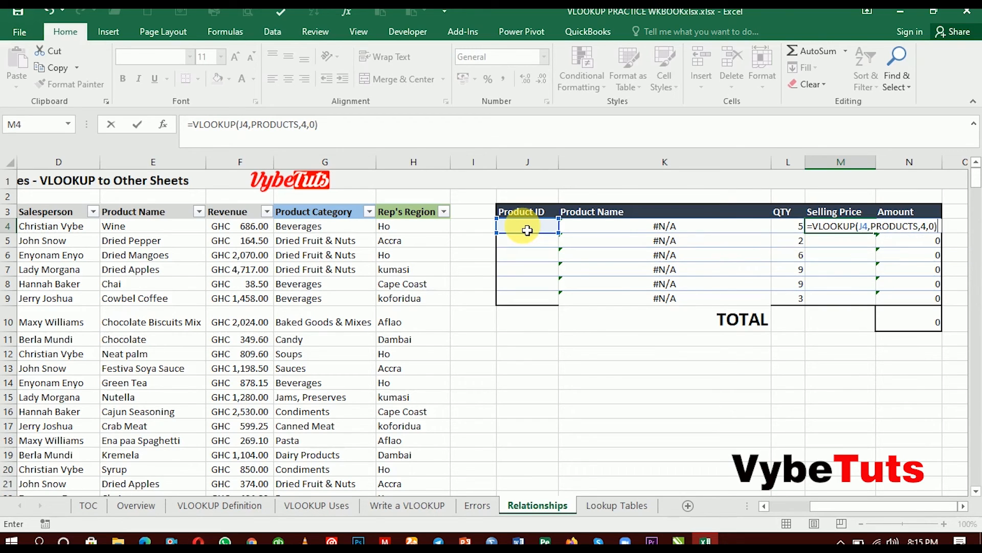
pyautogui.press('Return')
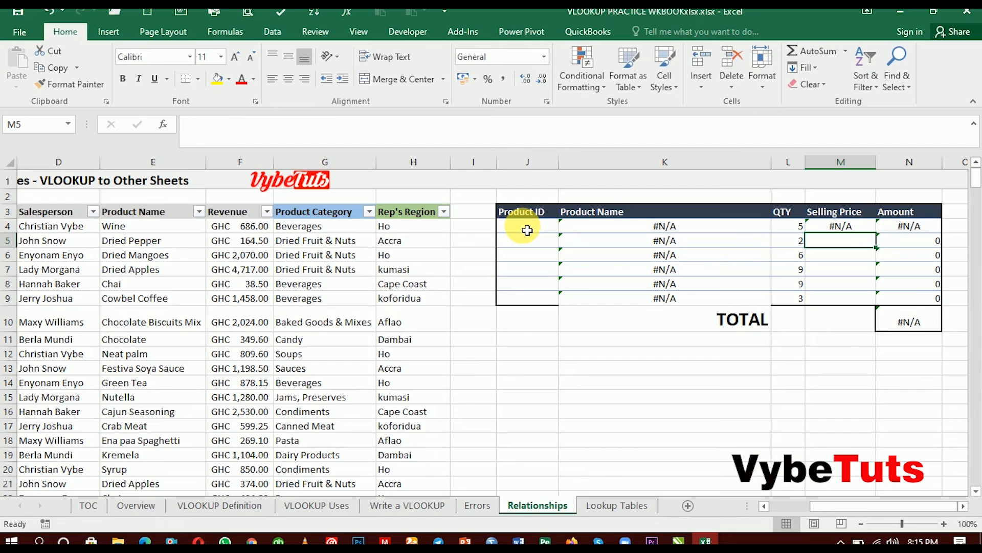
pyautogui.click(842, 230)
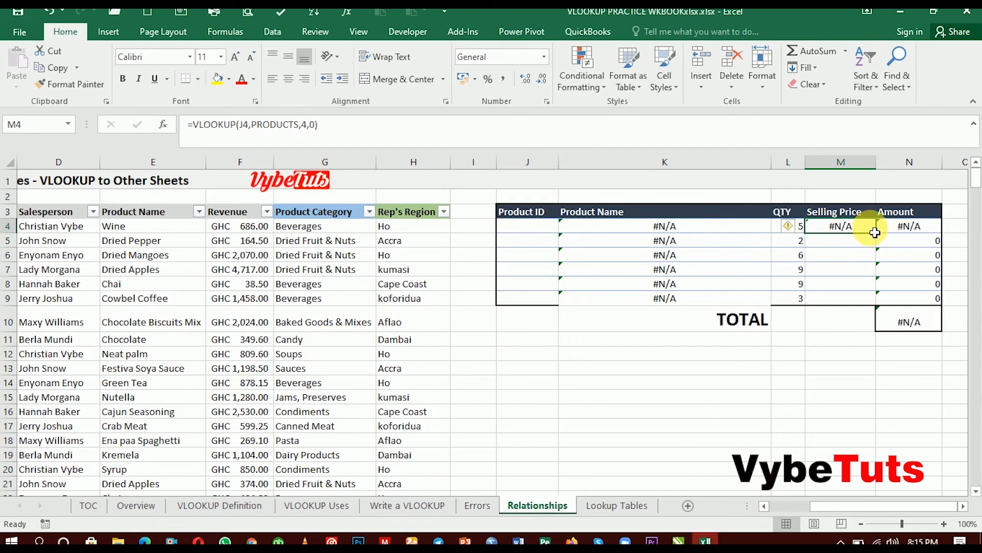
pyautogui.moveTo(880, 238); pyautogui.dragTo(877, 305)
# Find a product ID on the Lookup Tables sheet and enter FCCE in J4 of the Relationships sheet
pyautogui.click(532, 230)
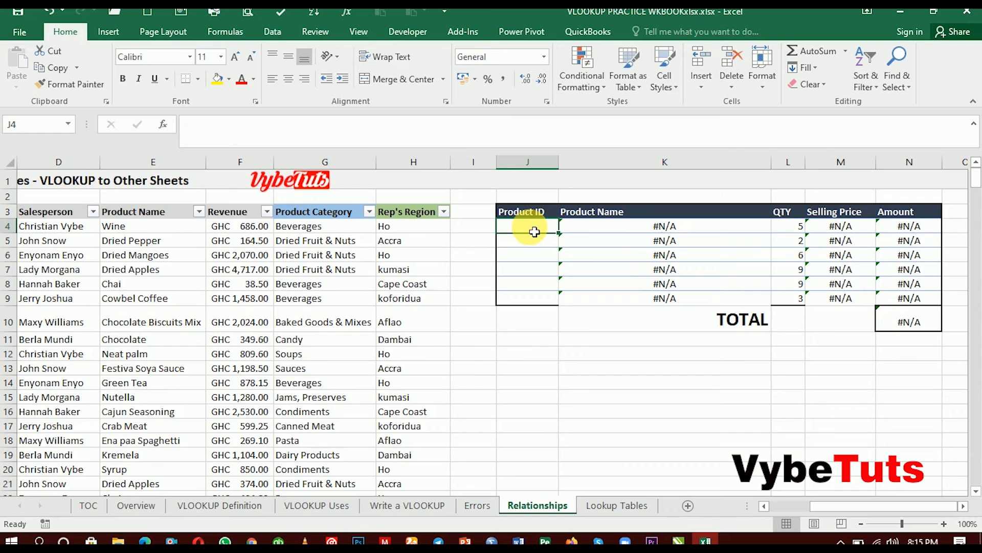
pyautogui.click(622, 505)
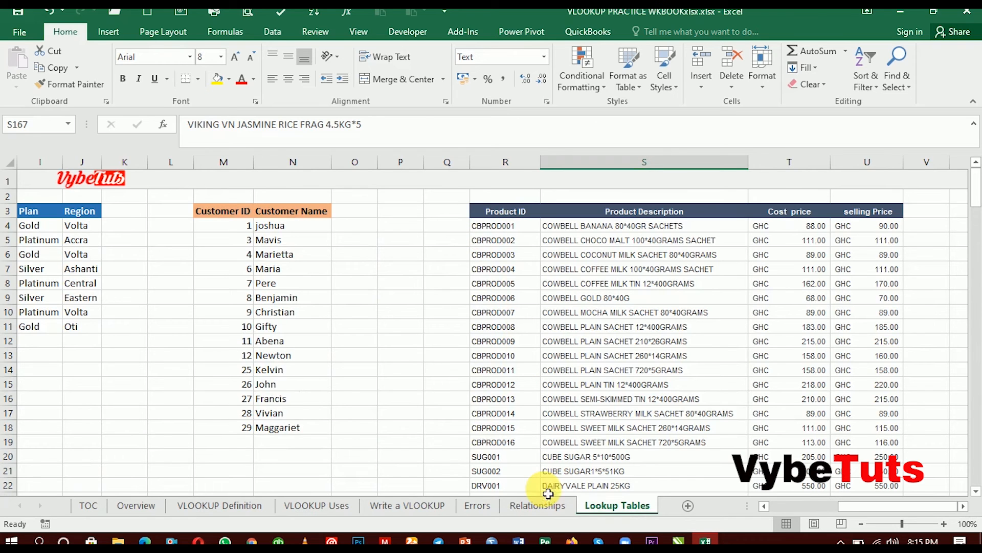
pyautogui.click(978, 190)
pyautogui.moveTo(977, 190); pyautogui.dragTo(977, 219)
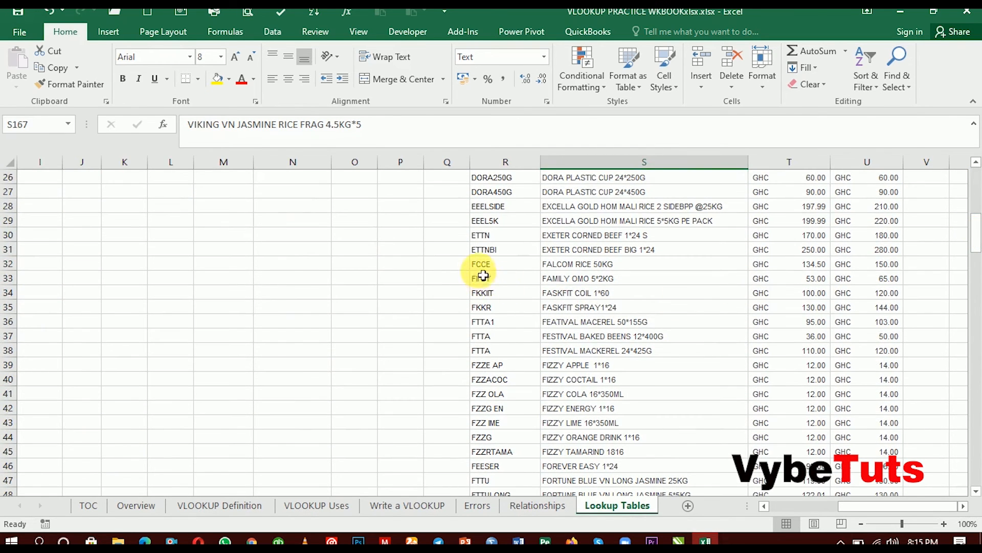
pyautogui.click(538, 505)
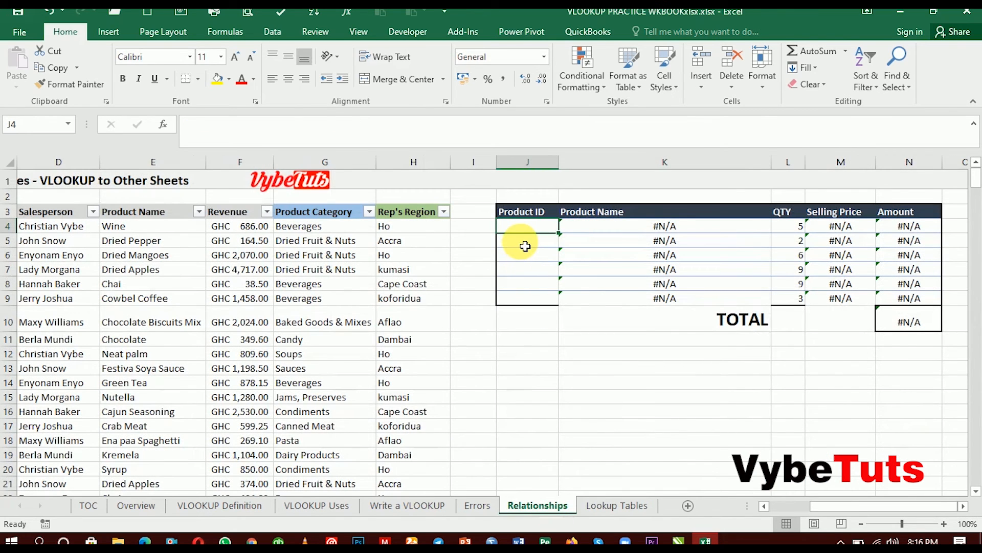
pyautogui.write('FCC')
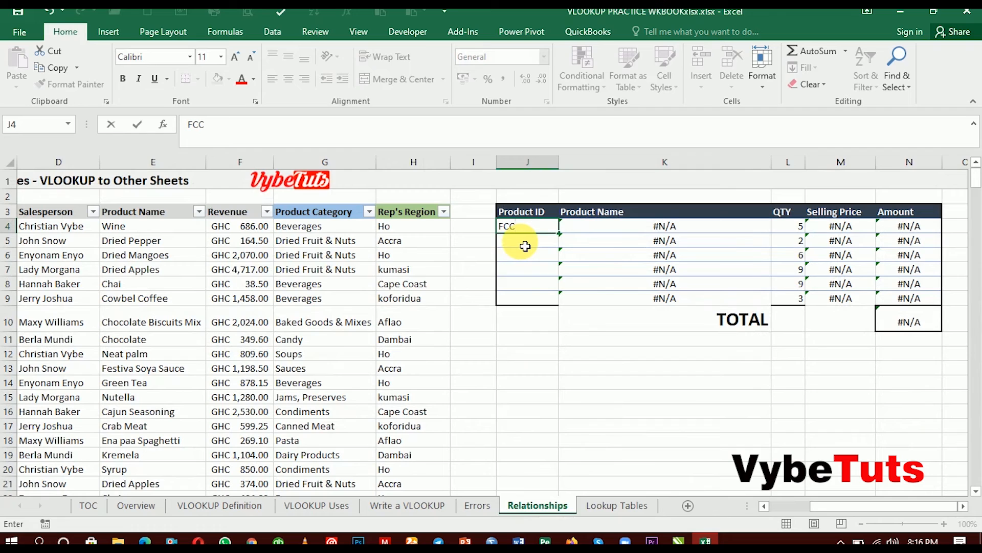
pyautogui.press('Return')
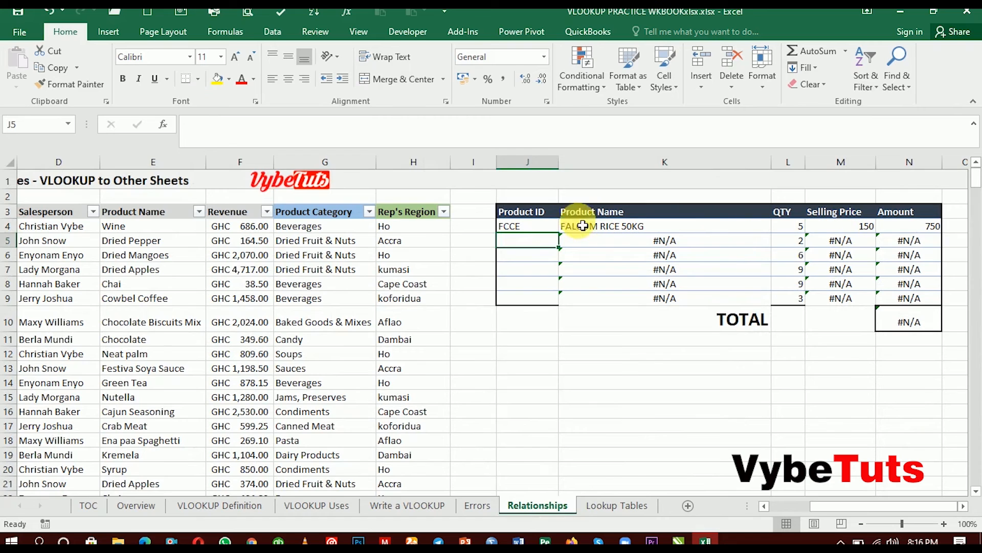
# Clear the product ID from J4
pyautogui.click(530, 232)
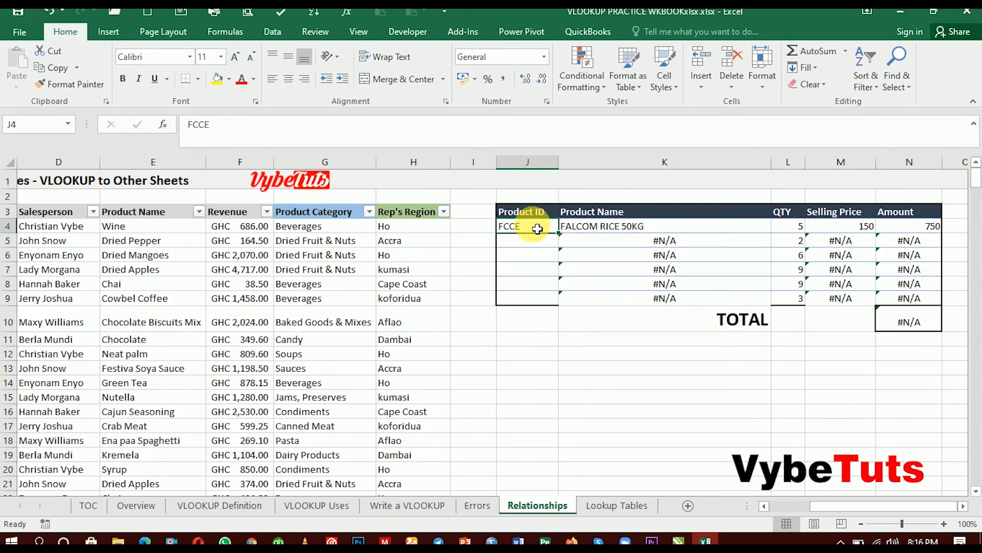
pyautogui.press('BackSpace')
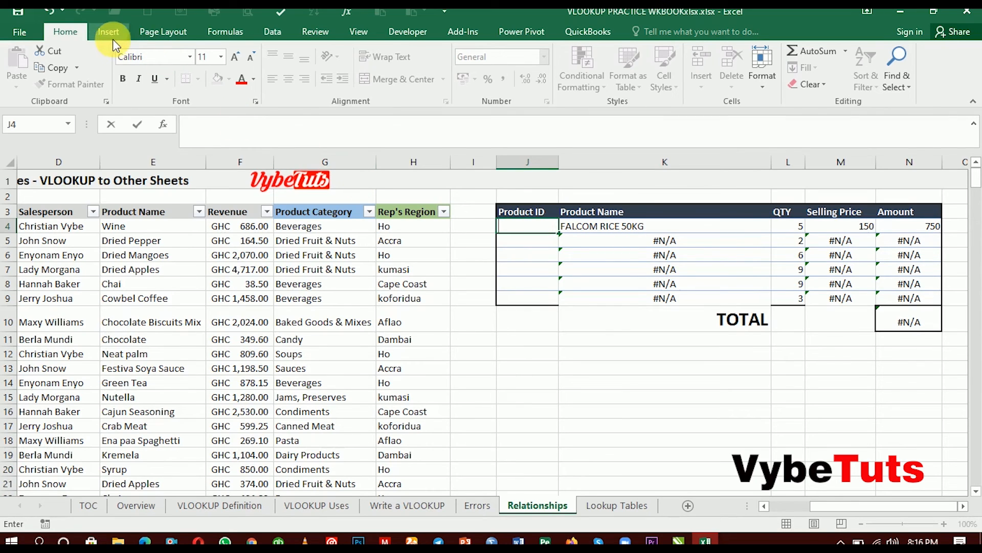
pyautogui.click(273, 32)
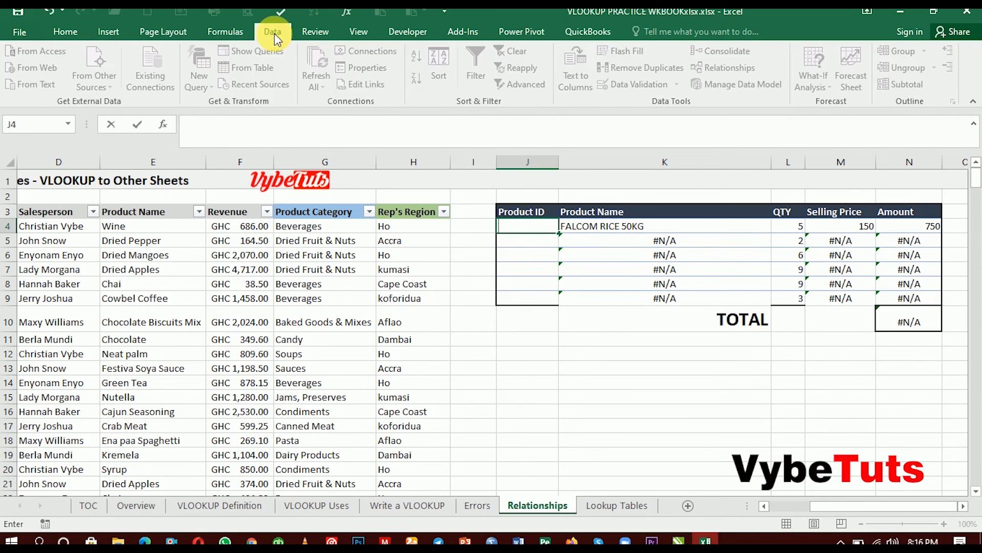
pyautogui.click(534, 352)
# Set up data validation on J4 with List as the allowed type
pyautogui.click(527, 226)
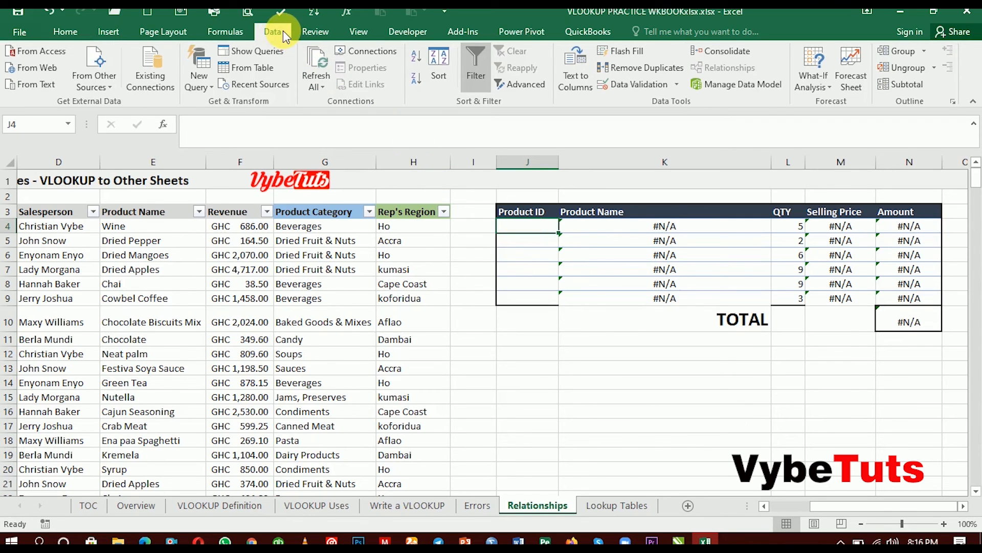
pyautogui.click(678, 86)
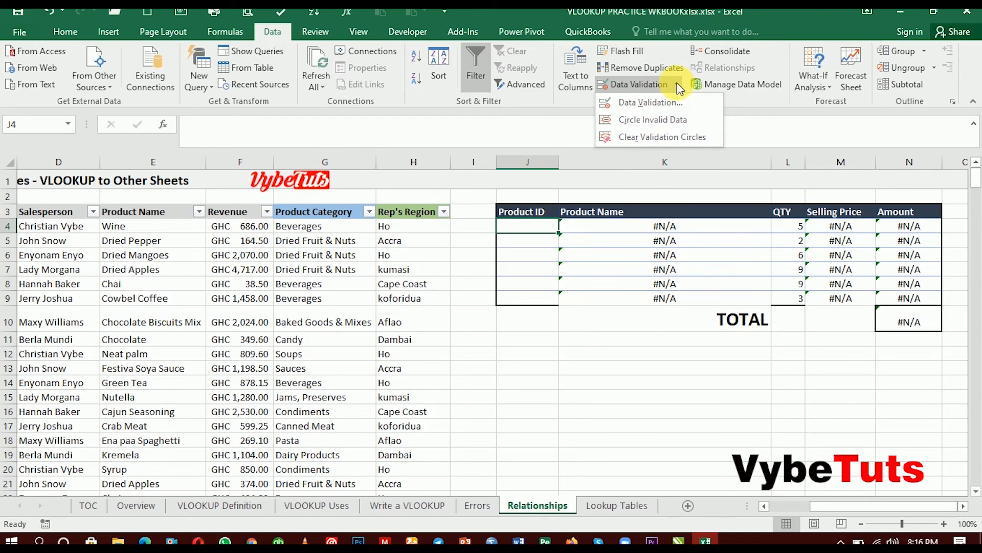
pyautogui.click(660, 102)
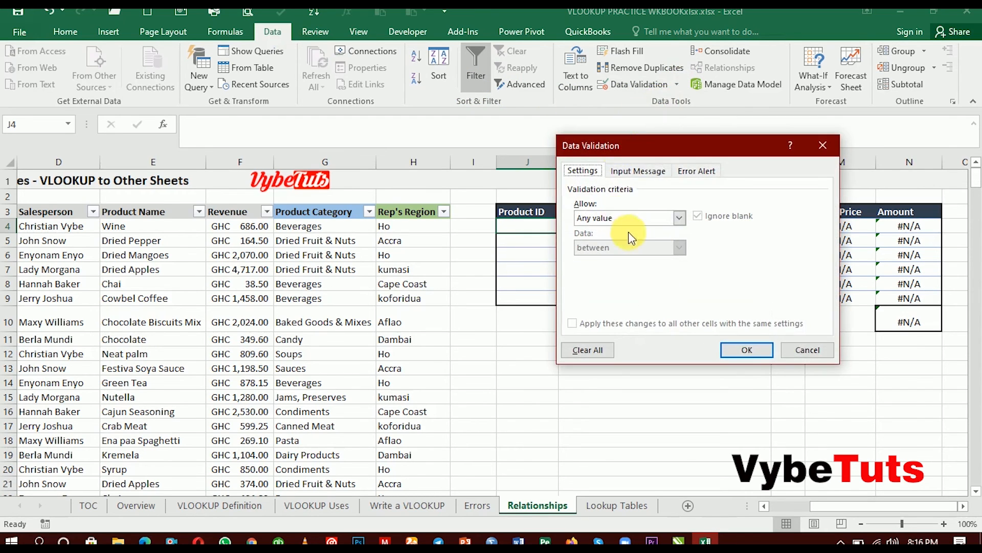
pyautogui.click(679, 218)
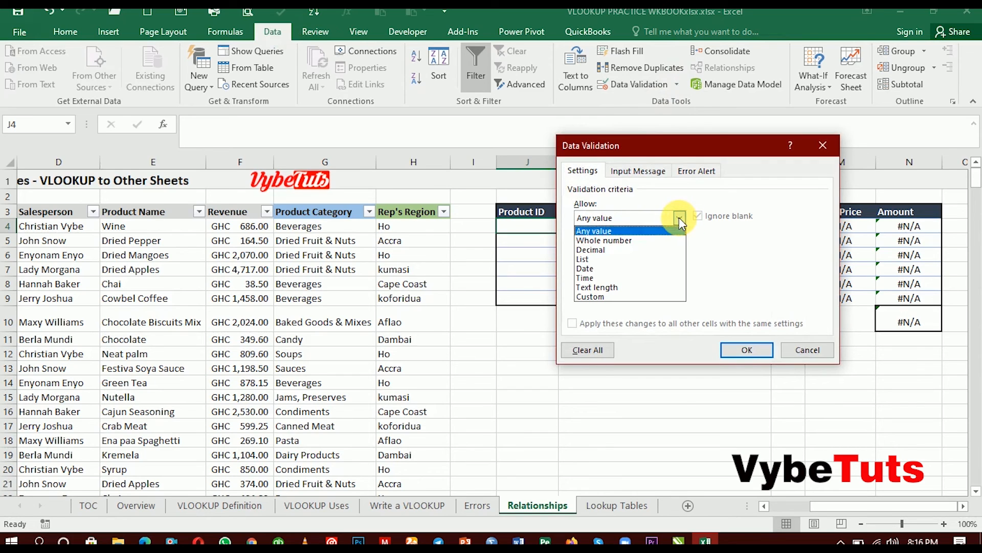
pyautogui.click(596, 259)
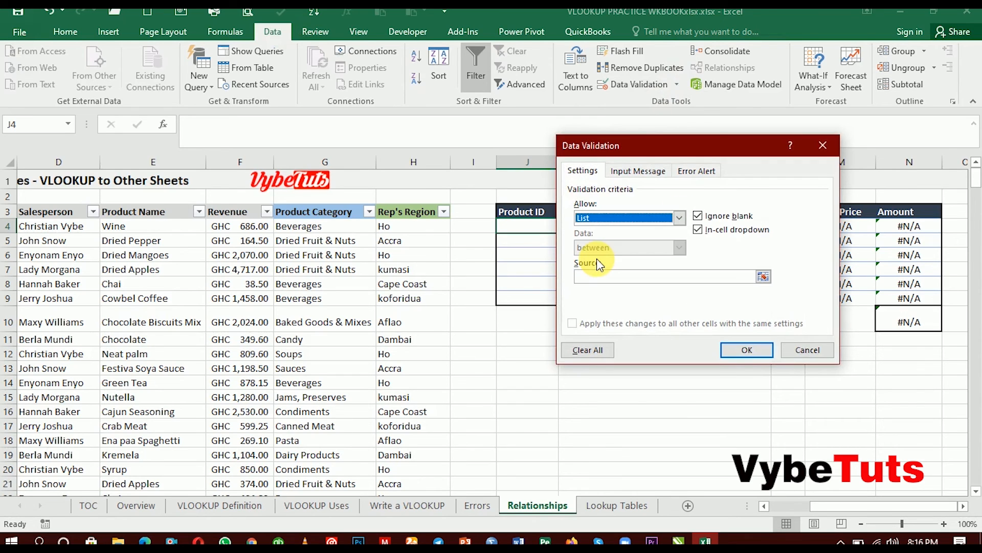
# Set the validation list source to ='Lookup Tables'!$R$4:$R$175 and apply it to J4
pyautogui.click(647, 279)
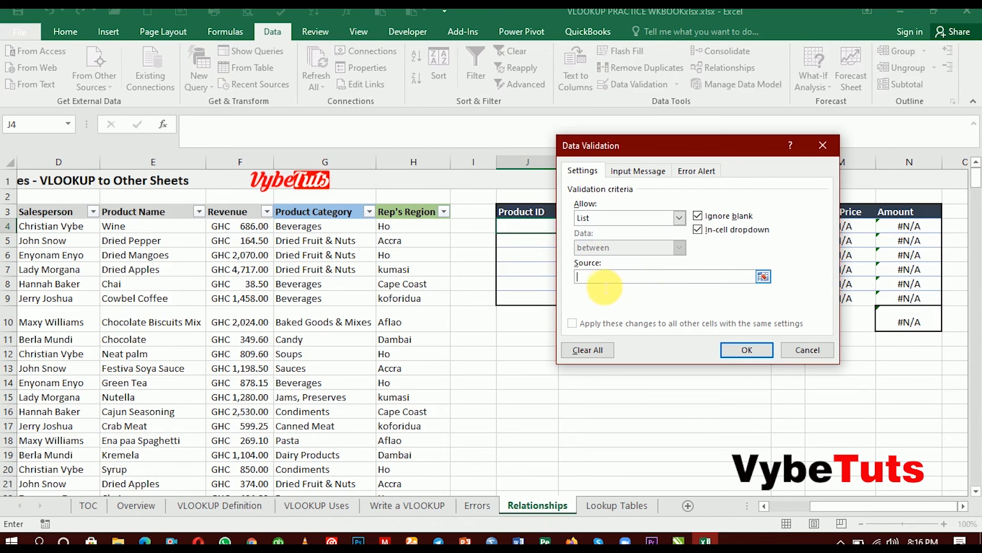
pyautogui.click(619, 506)
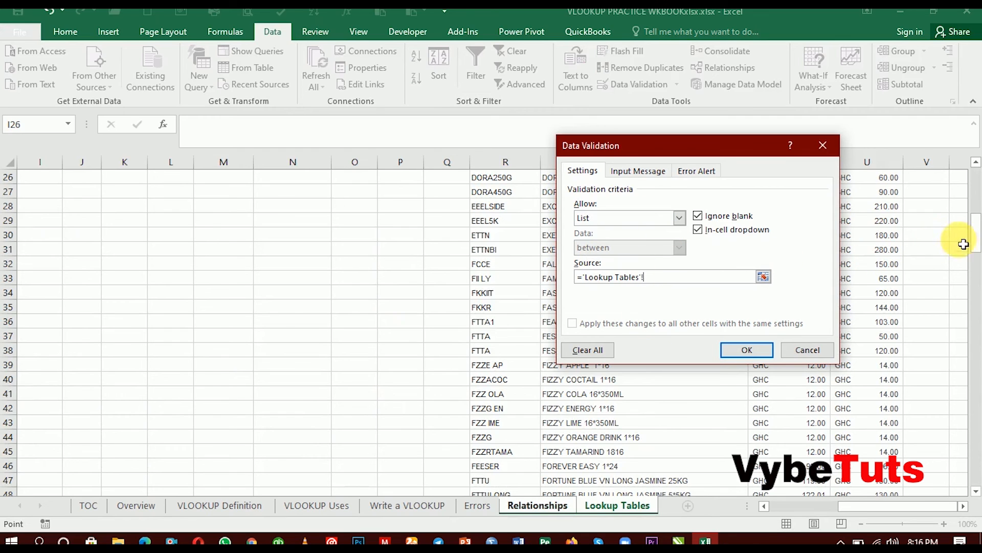
pyautogui.moveTo(702, 145); pyautogui.dragTo(271, 172)
pyautogui.moveTo(977, 238); pyautogui.dragTo(976, 185)
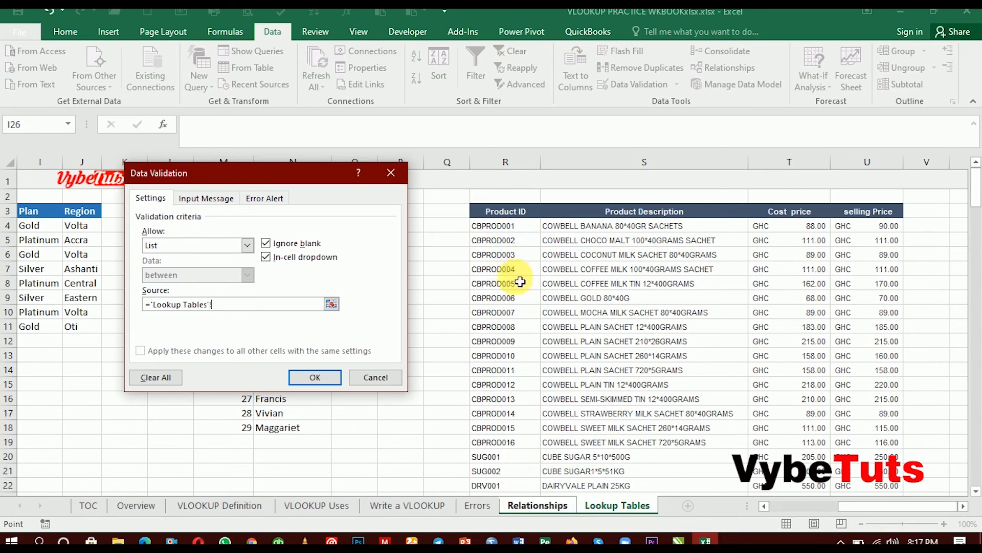
pyautogui.moveTo(510, 225); pyautogui.dragTo(504, 451)
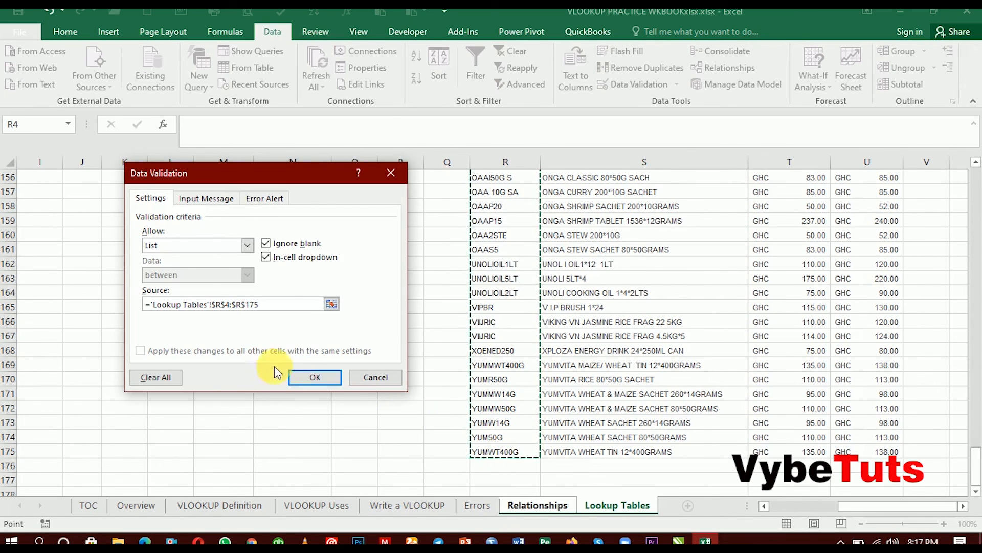
pyautogui.click(299, 373)
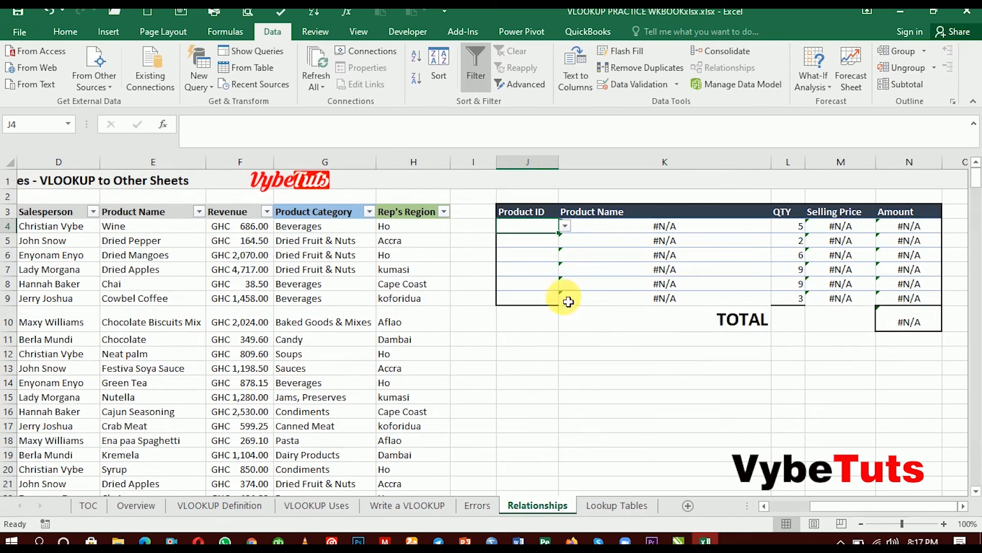
# Fill the J4 drop-down list down the Product ID column to J9 and check the list in J5
pyautogui.click(565, 226)
pyautogui.click(565, 226)
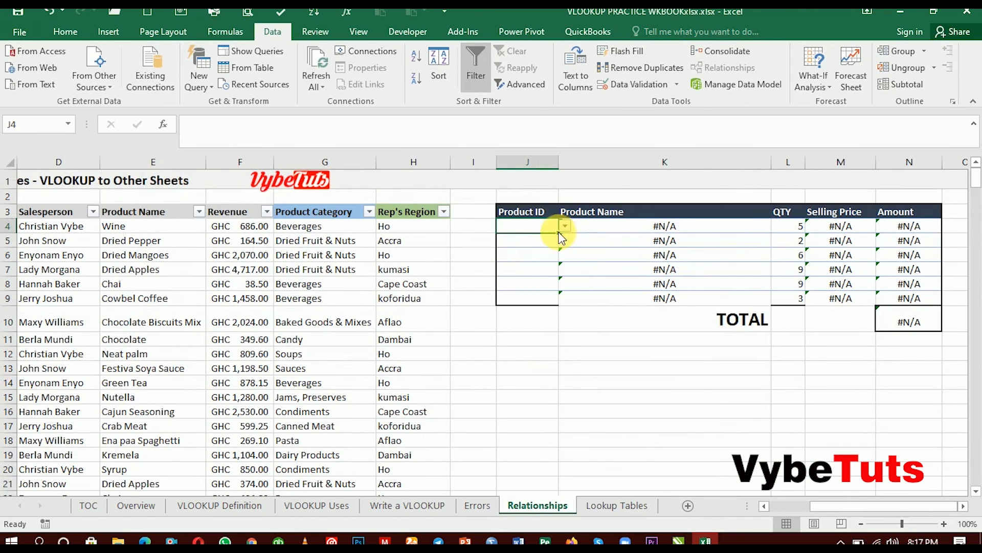
pyautogui.moveTo(561, 237); pyautogui.dragTo(560, 305)
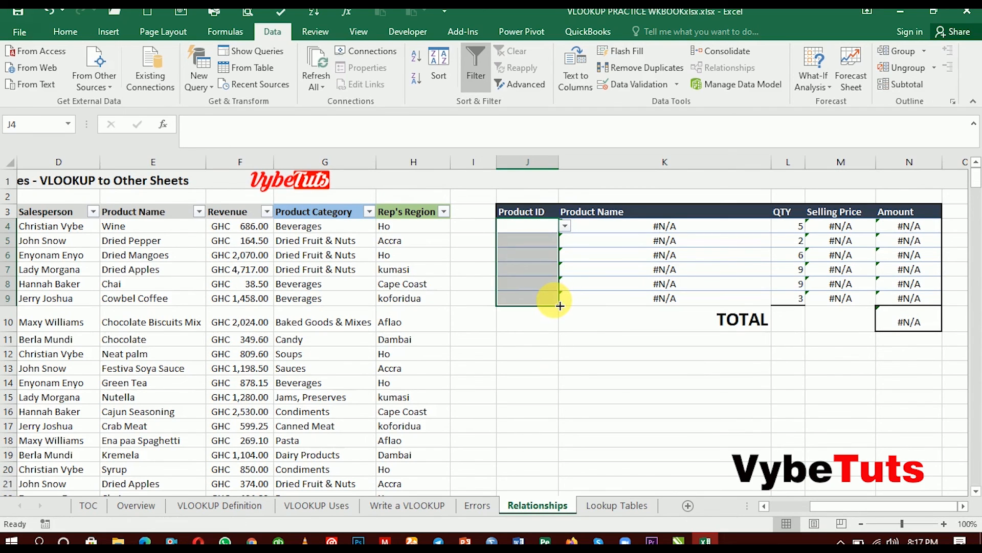
pyautogui.click(523, 230)
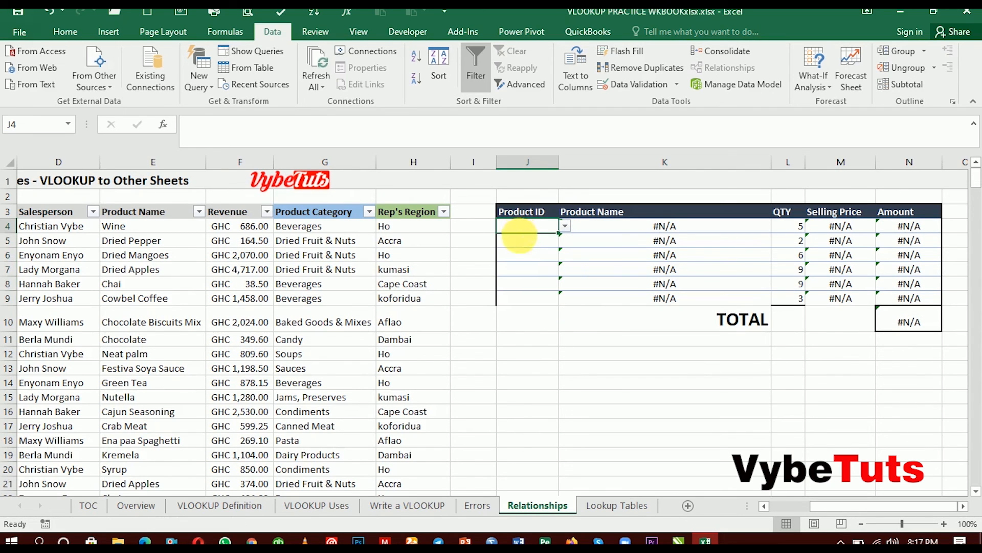
pyautogui.click(523, 241)
pyautogui.click(564, 240)
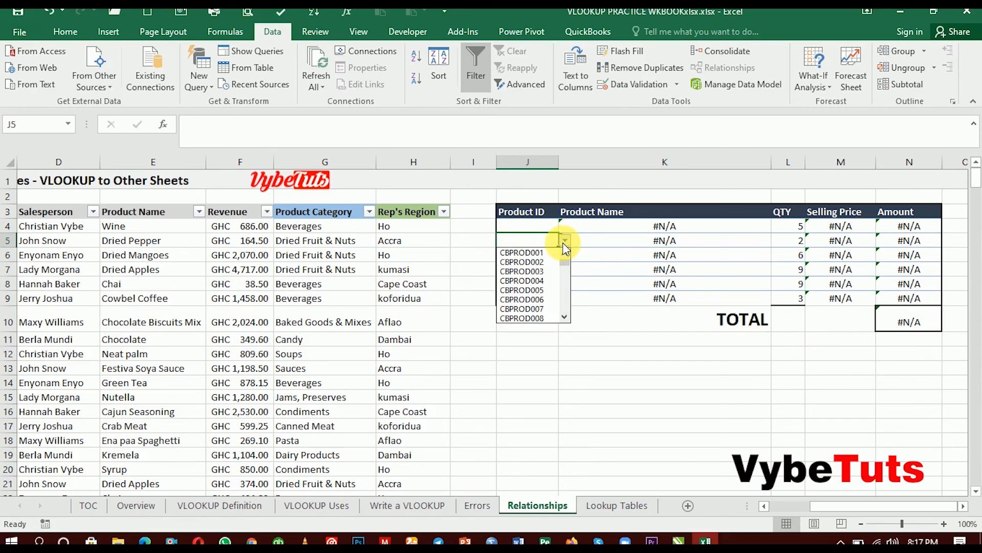
pyautogui.click(538, 230)
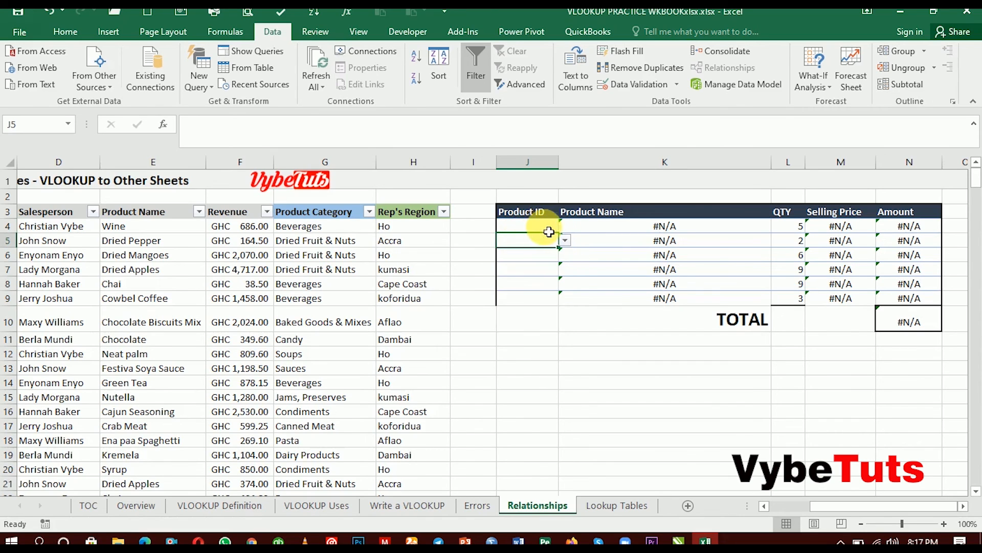
# Choose product ID FTVIVIETNAMRI for J4 and CBPROD005 for J5 from their drop-down lists
pyautogui.click(554, 231)
pyautogui.click(564, 226)
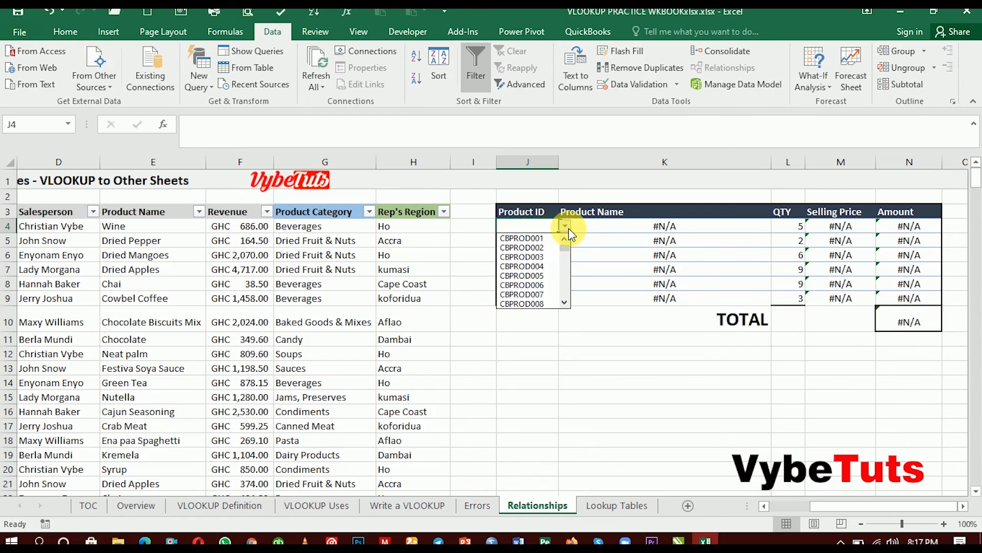
pyautogui.moveTo(563, 252); pyautogui.dragTo(563, 262)
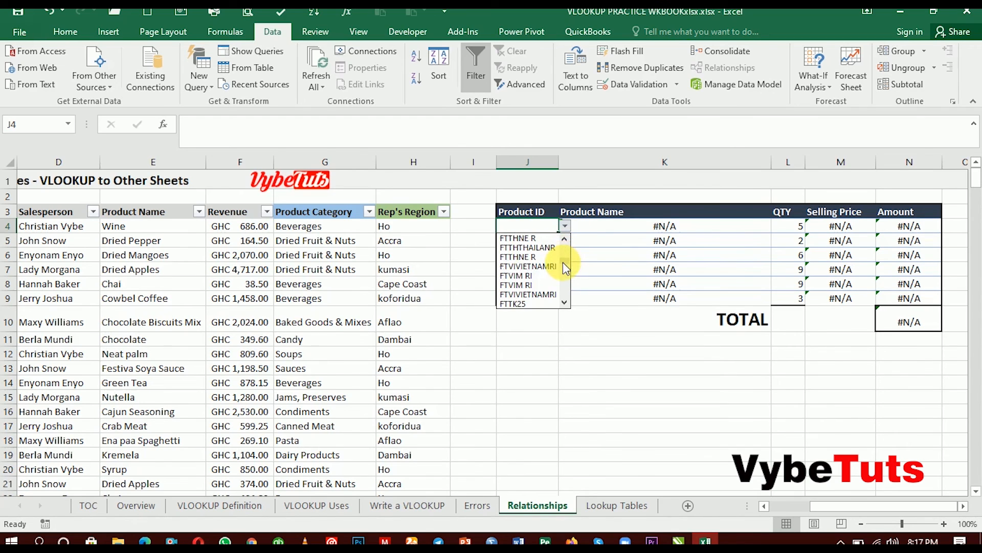
pyautogui.click(542, 262)
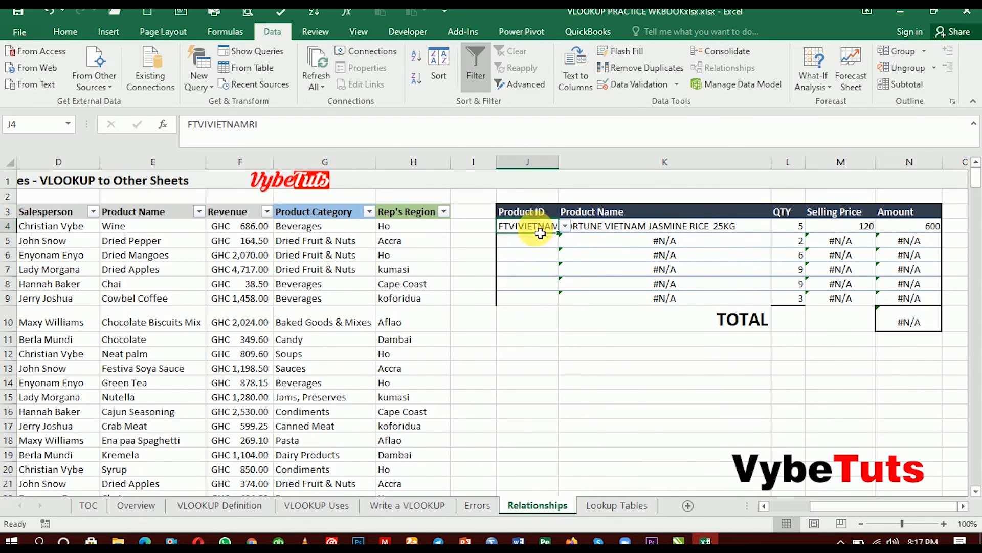
pyautogui.click(540, 244)
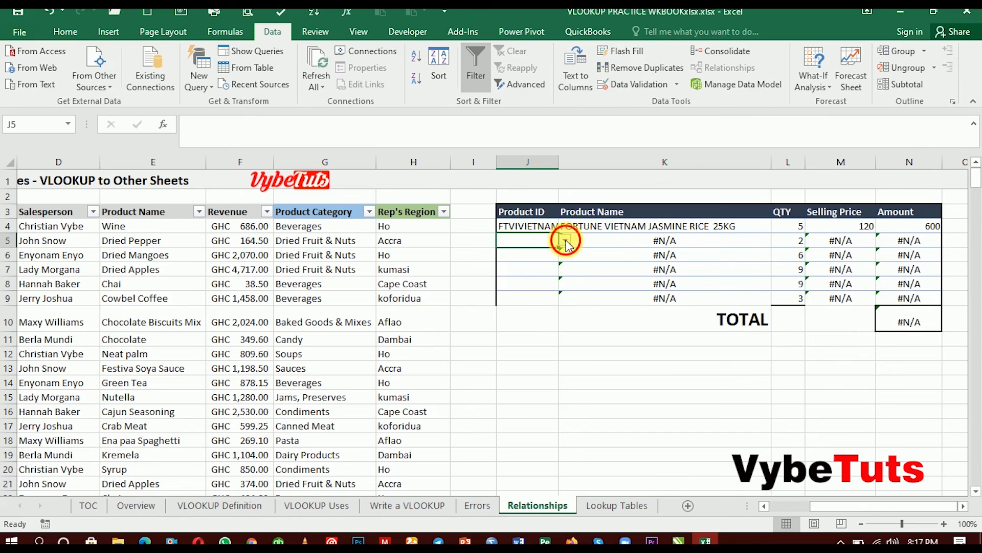
pyautogui.click(565, 240)
pyautogui.click(525, 290)
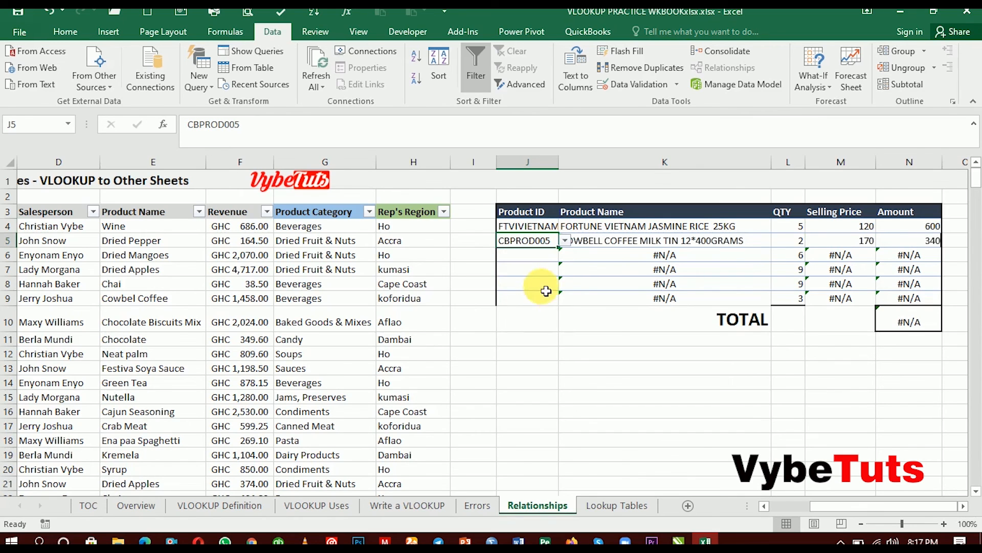
# Choose product ID CBPROD003 for J6 and CBPROD008 for J7 from their drop-down lists
pyautogui.click(543, 261)
pyautogui.moveTo(543, 261); pyautogui.dragTo(565, 256)
pyautogui.click(565, 254)
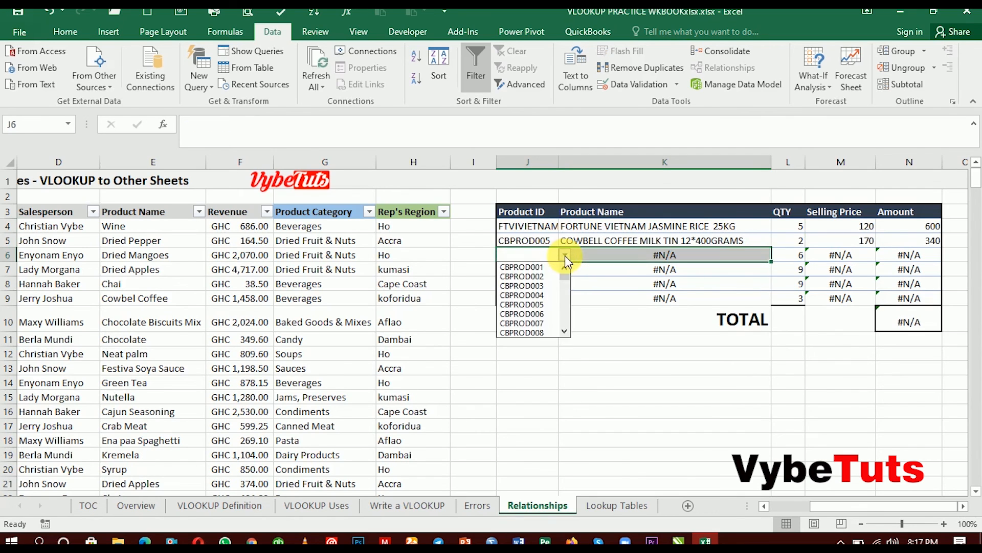
pyautogui.click(545, 285)
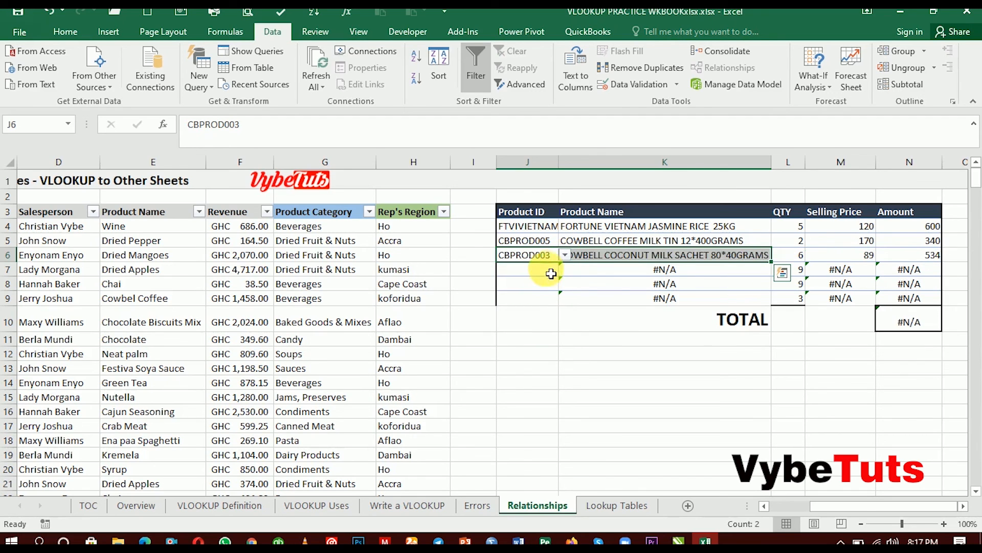
pyautogui.click(543, 276)
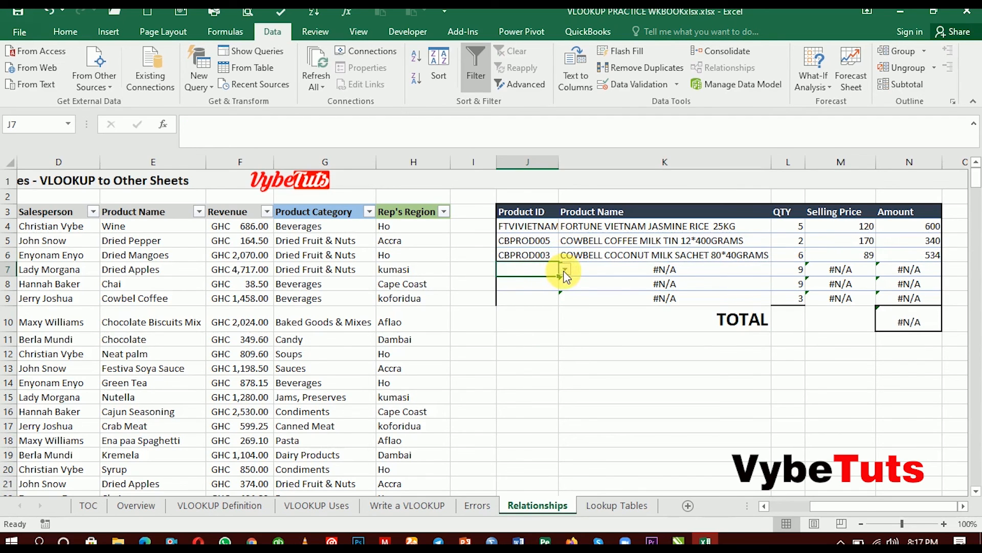
pyautogui.click(564, 270)
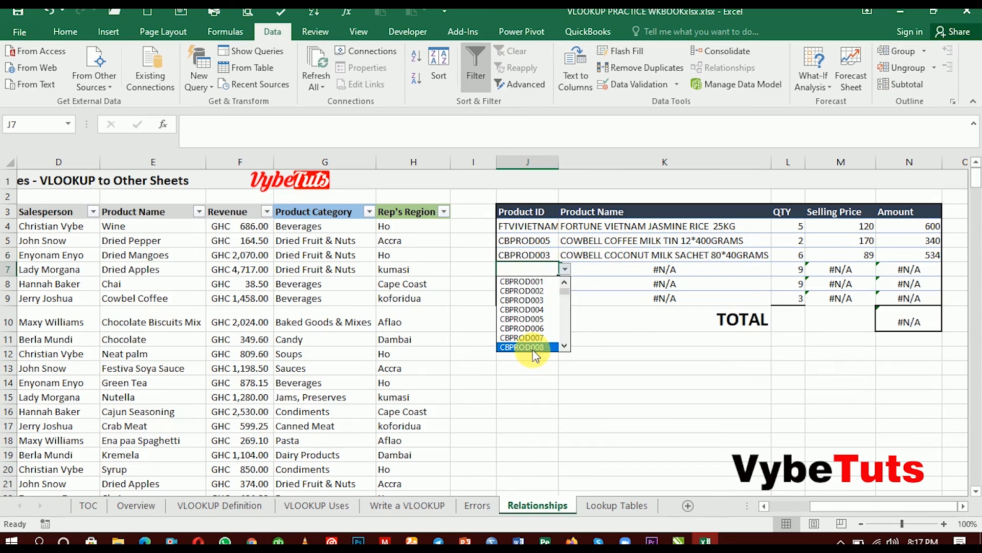
pyautogui.click(534, 348)
# Choose product ID CBPROD015 for J8 and XOENED250 for J9 from their drop-down lists
pyautogui.click(550, 287)
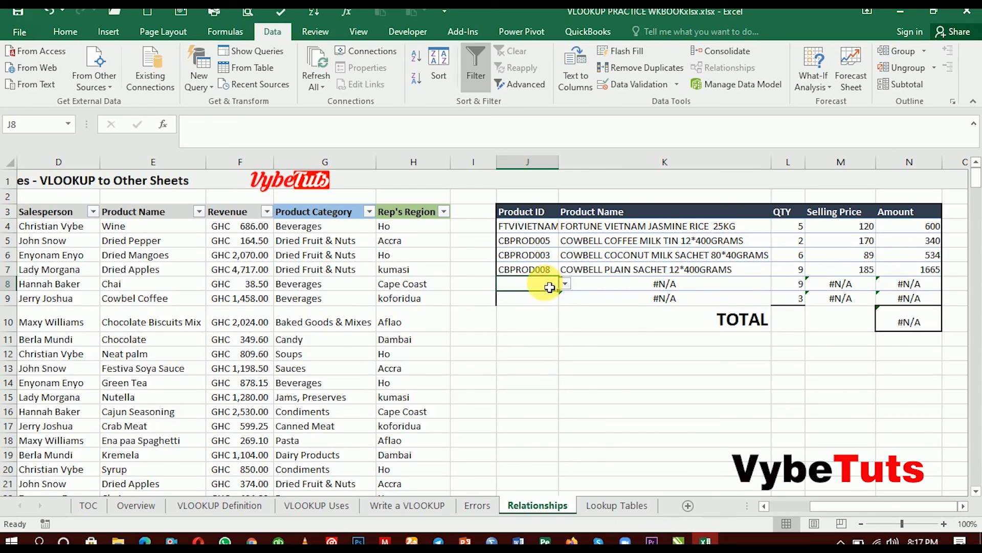
pyautogui.click(564, 283)
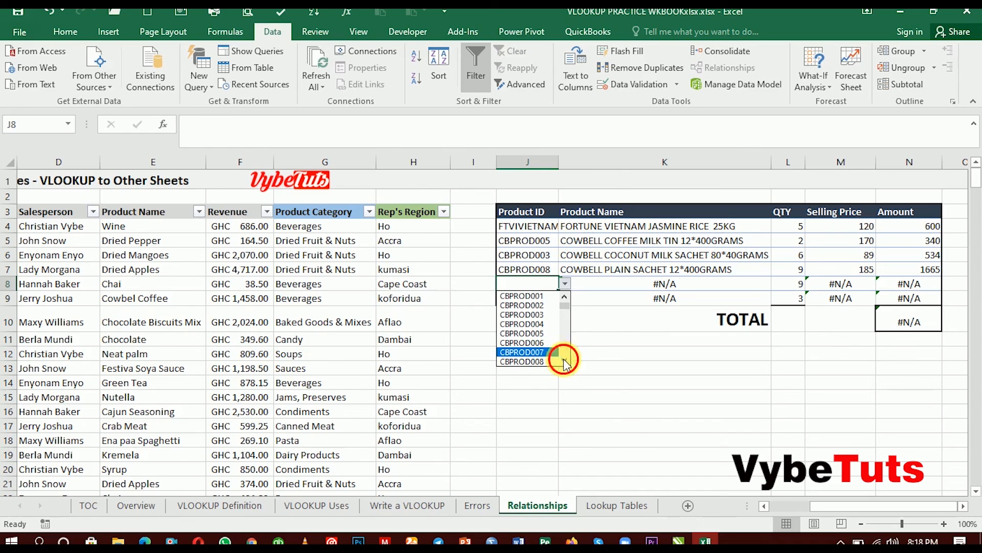
pyautogui.scroll(-3, 563, 358)
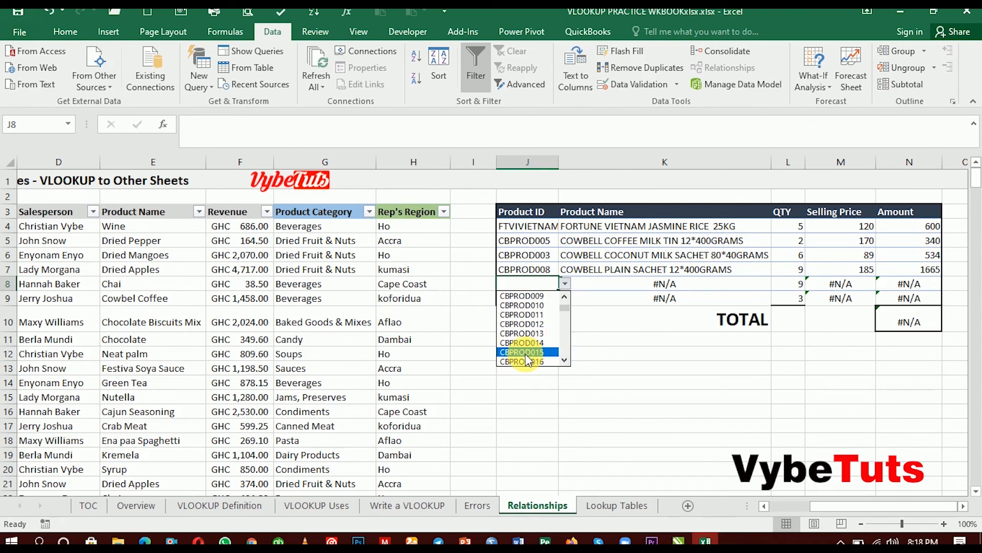
pyautogui.click(527, 352)
pyautogui.click(558, 299)
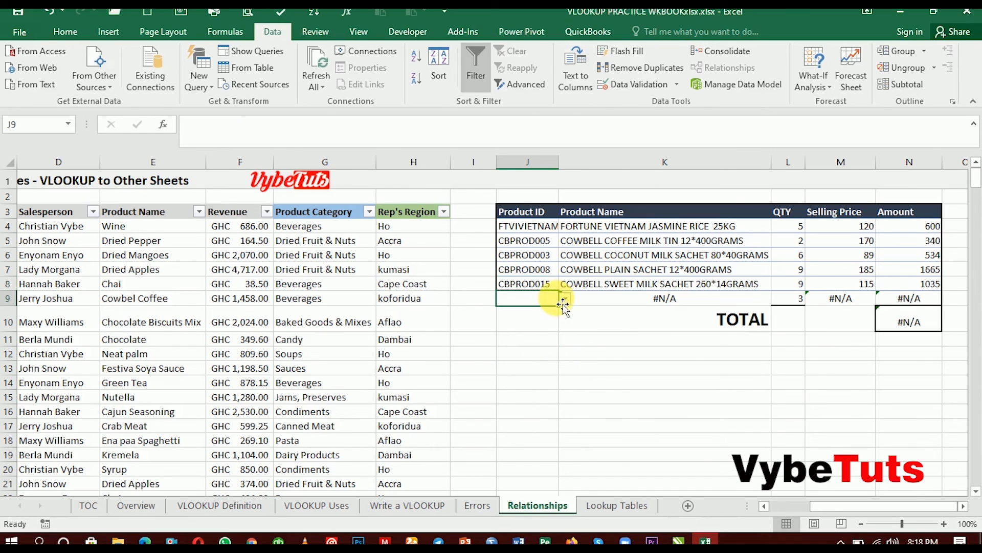
pyautogui.click(564, 298)
pyautogui.moveTo(565, 320); pyautogui.dragTo(565, 373)
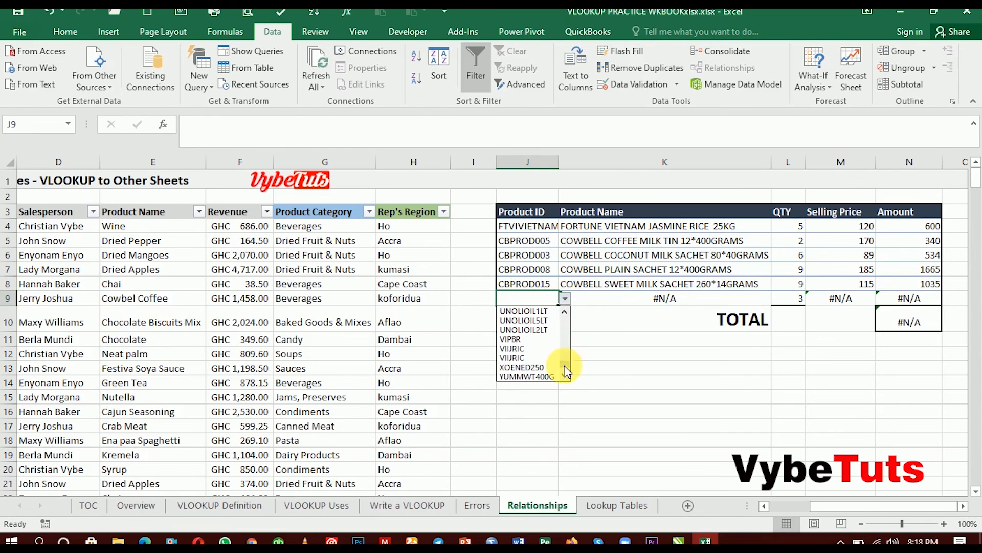
pyautogui.click(537, 368)
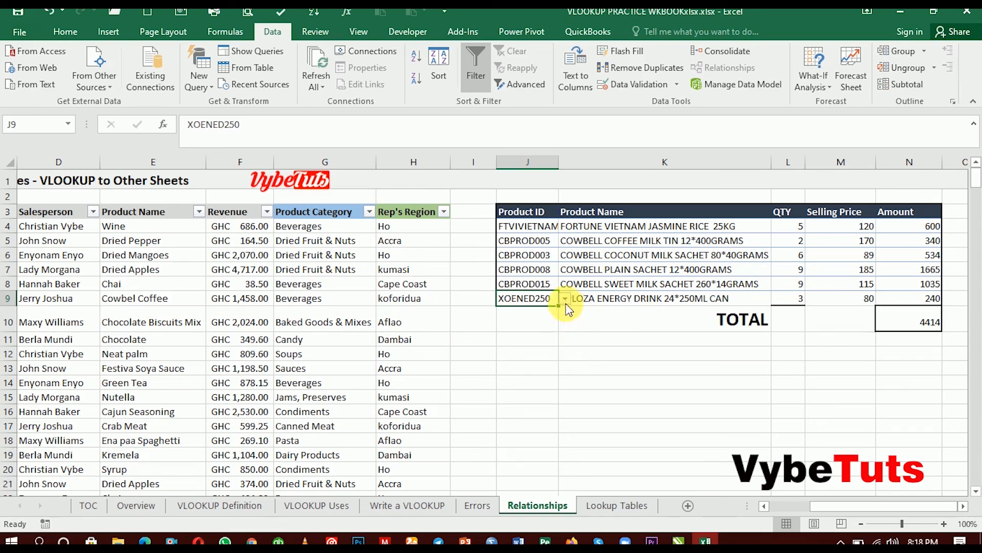
pyautogui.click(610, 324)
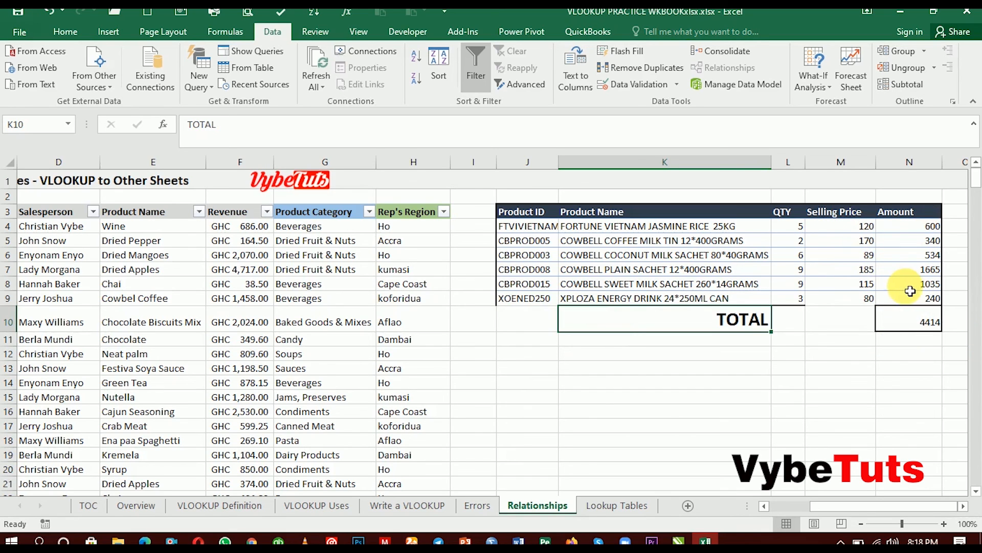
# Apply the Accounting number format to the first selling price in M4
pyautogui.click(835, 233)
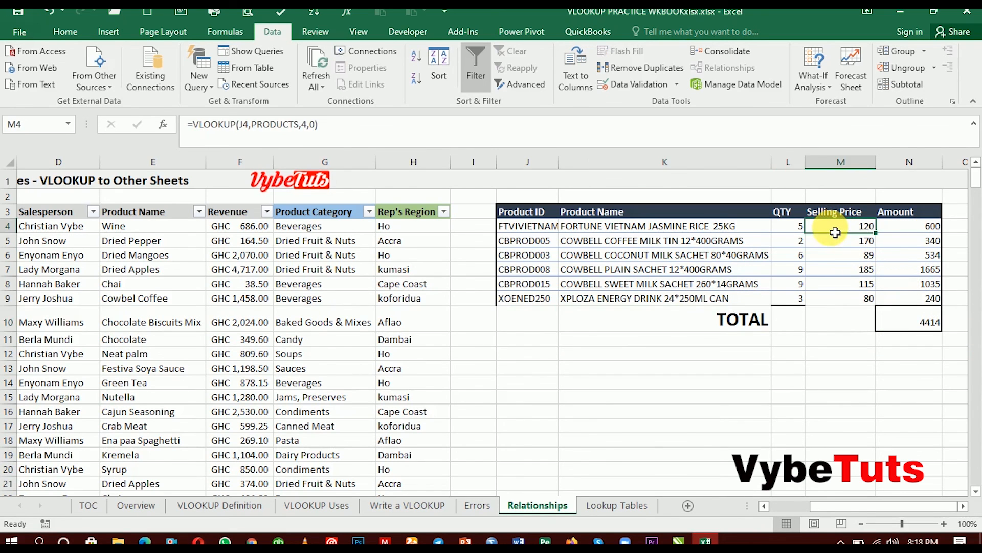
pyautogui.click(70, 28)
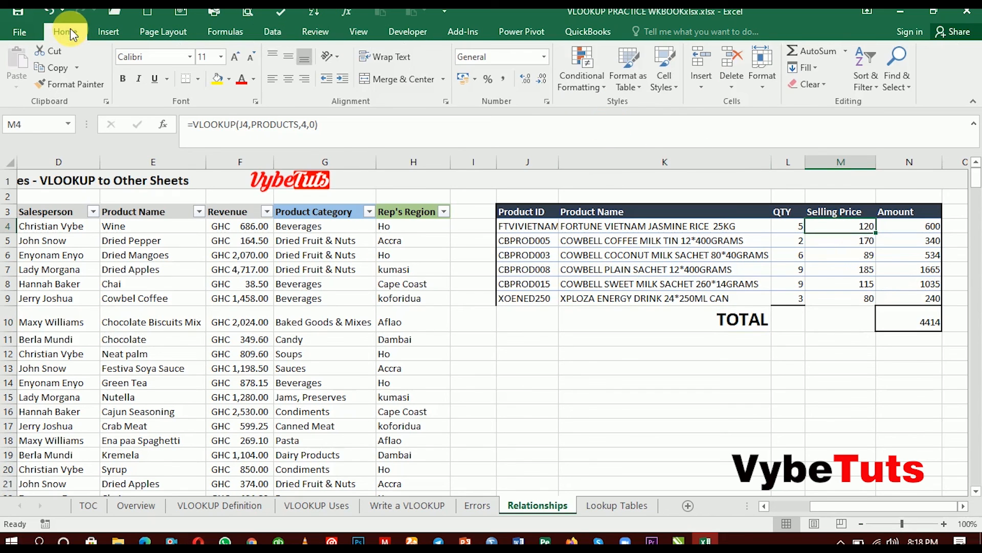
pyautogui.click(545, 57)
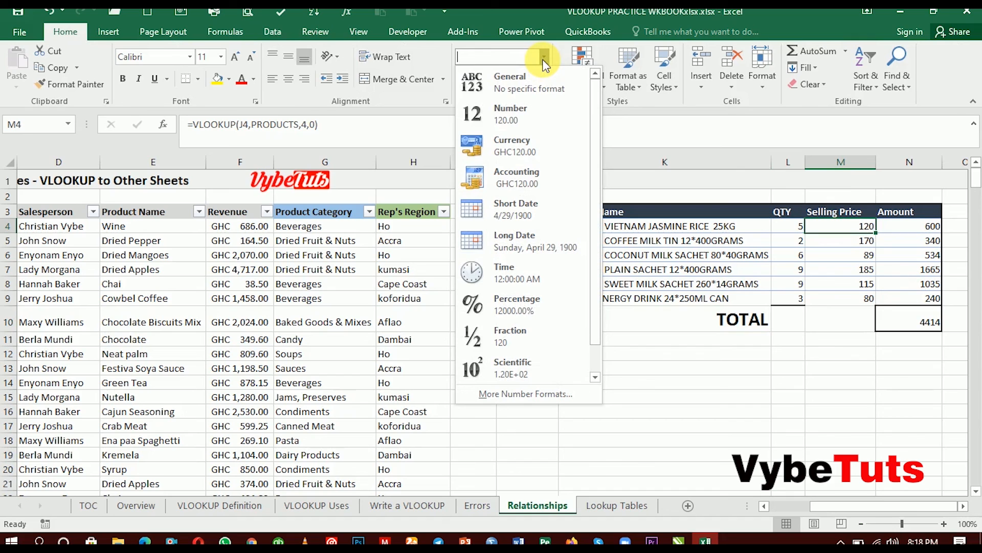
pyautogui.click(519, 186)
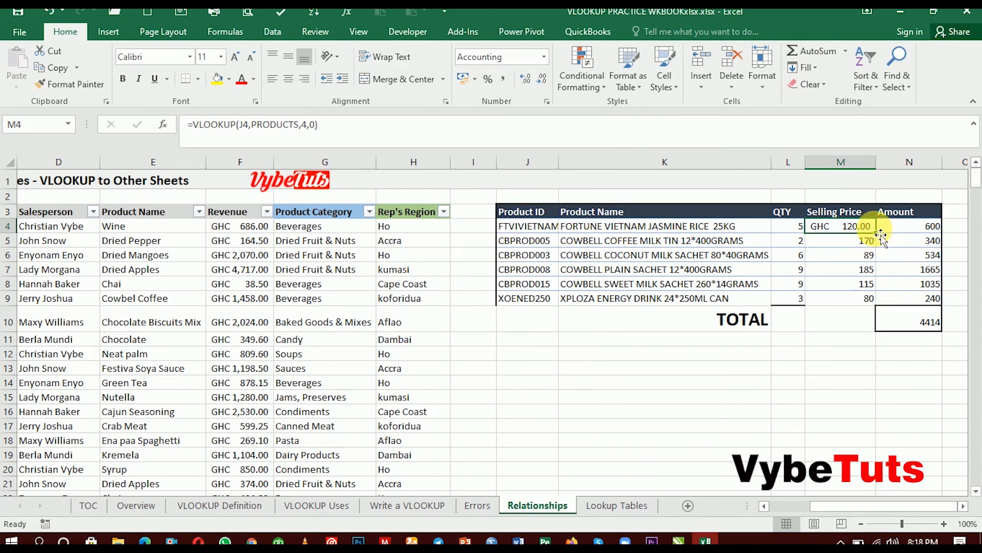
# Fill only the formatting of M4 down the Selling Price column to M9 and across to the Amount cells N4:N9
pyautogui.moveTo(881, 239)
pyautogui.mouseDown()
pyautogui.moveTo(900, 276)
pyautogui.moveTo(867, 226)
pyautogui.mouseUp()
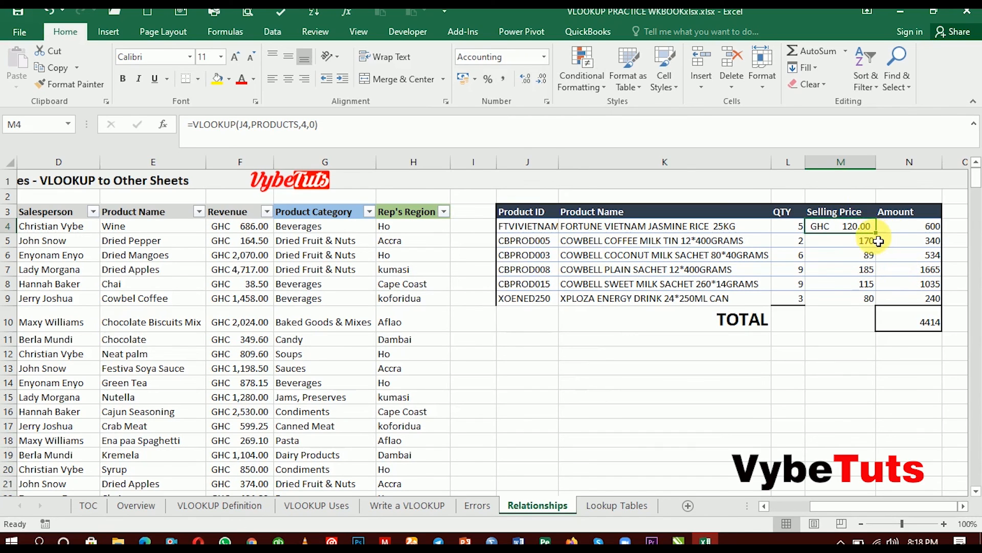
pyautogui.moveTo(883, 239); pyautogui.dragTo(924, 307)
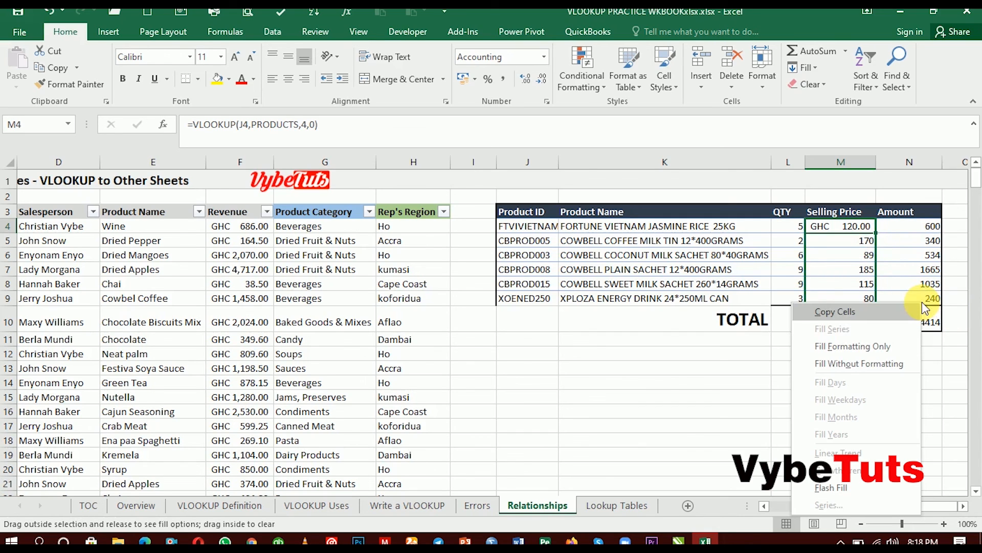
pyautogui.click(894, 350)
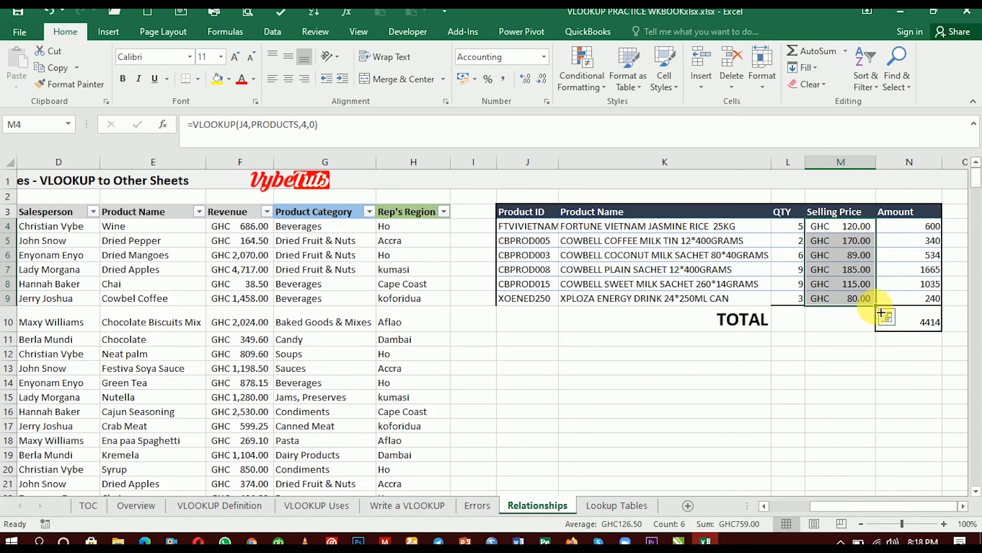
pyautogui.moveTo(876, 307); pyautogui.dragTo(939, 312)
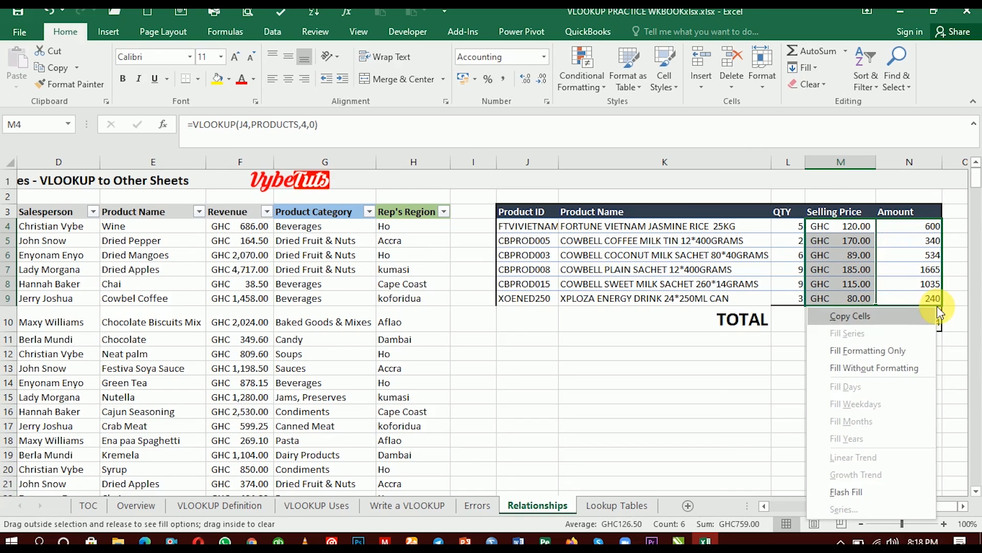
pyautogui.click(894, 352)
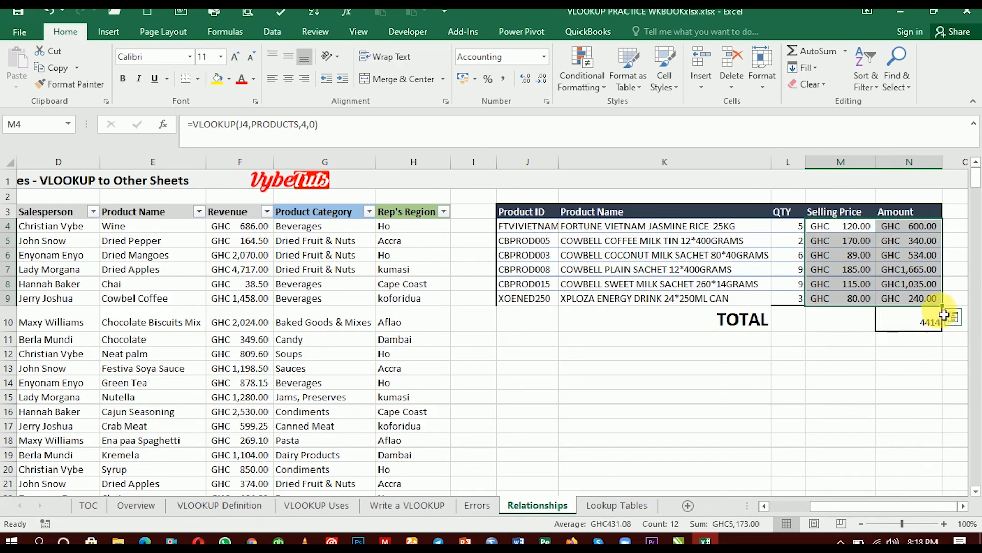
# Fill only the formatting of N9 down to the total amount in N10
pyautogui.moveTo(934, 302)
pyautogui.mouseDown()
pyautogui.moveTo(949, 311)
pyautogui.moveTo(936, 302)
pyautogui.mouseUp()
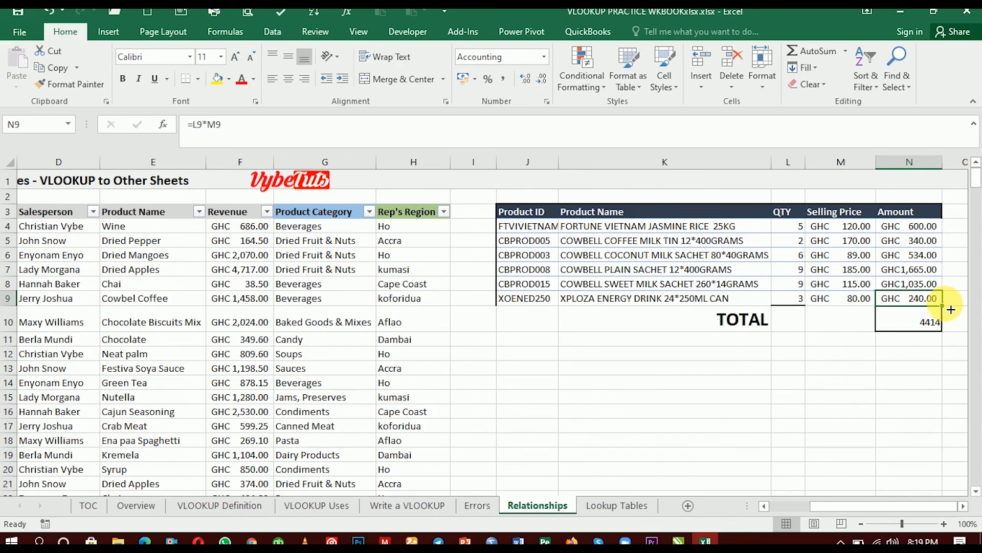
pyautogui.moveTo(950, 311)
pyautogui.mouseDown()
pyautogui.moveTo(943, 305)
pyautogui.moveTo(943, 326)
pyautogui.mouseUp()
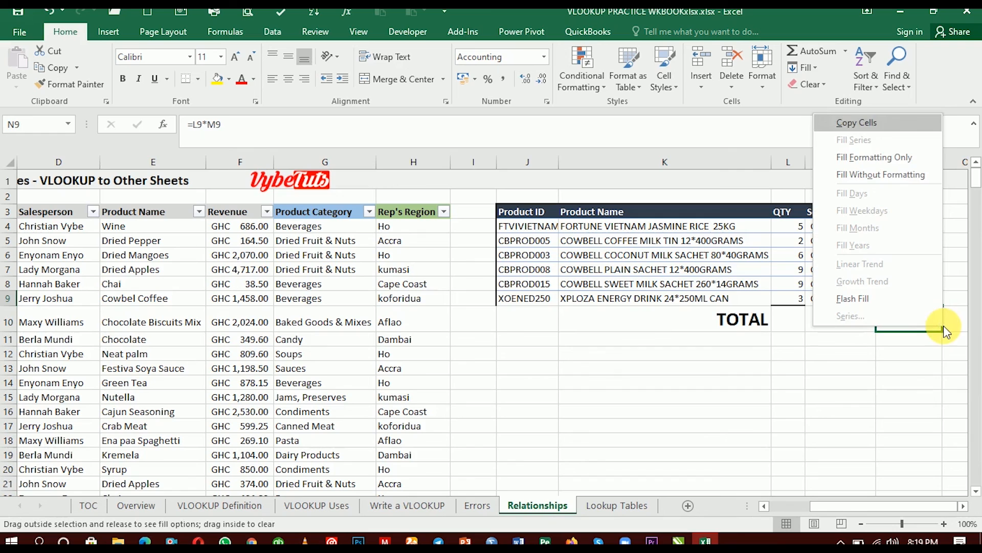
pyautogui.click(892, 158)
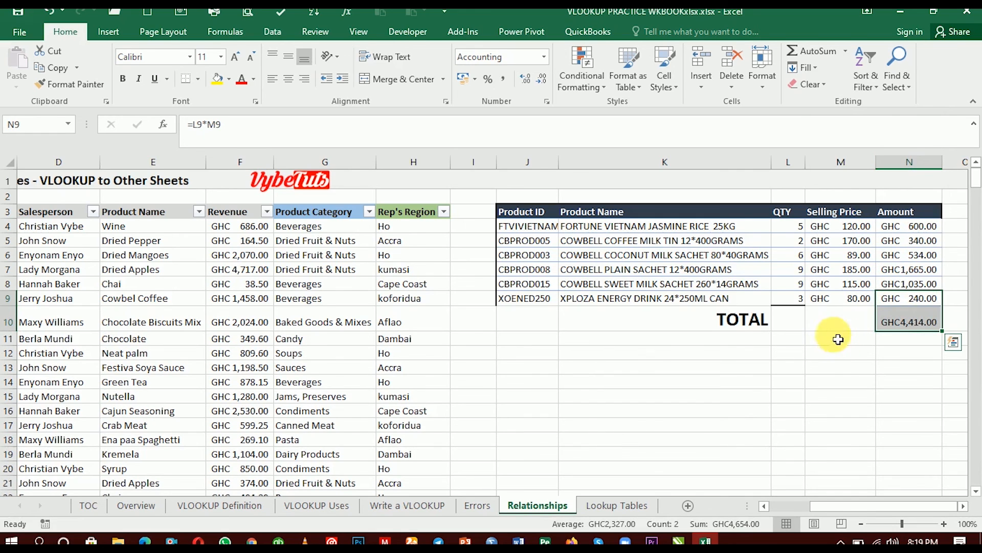
pyautogui.click(826, 328)
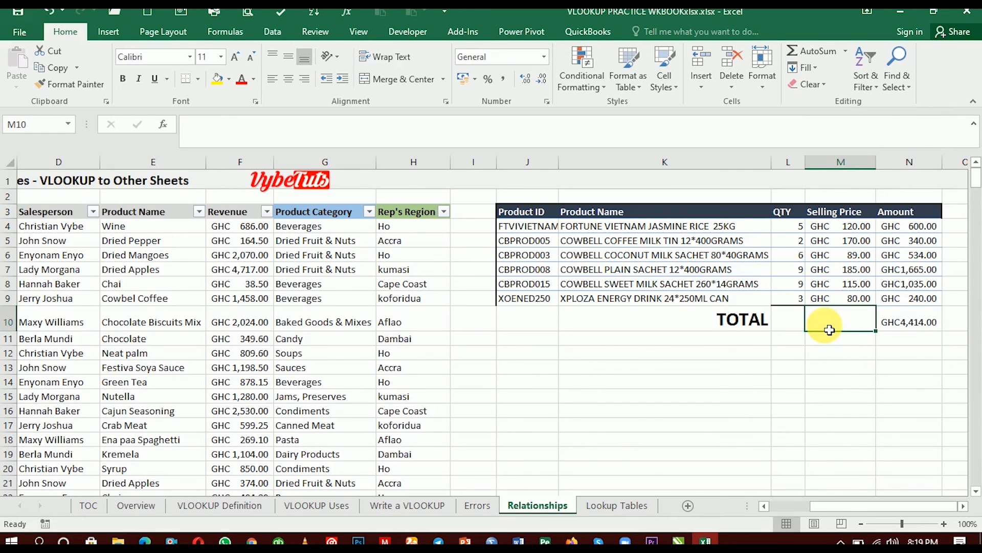